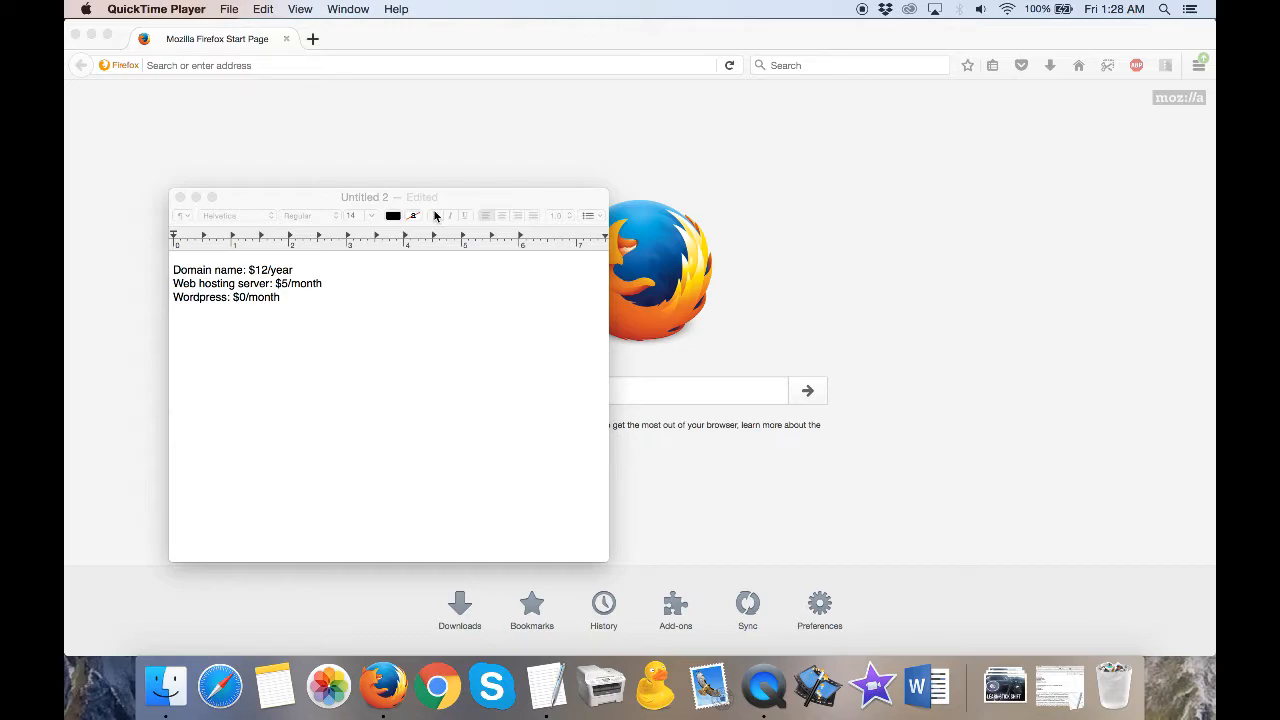
# - Review the domain name, web hosting server and Wordpress cost lines in the text note, and minimize the note
pyautogui.click(179, 272)
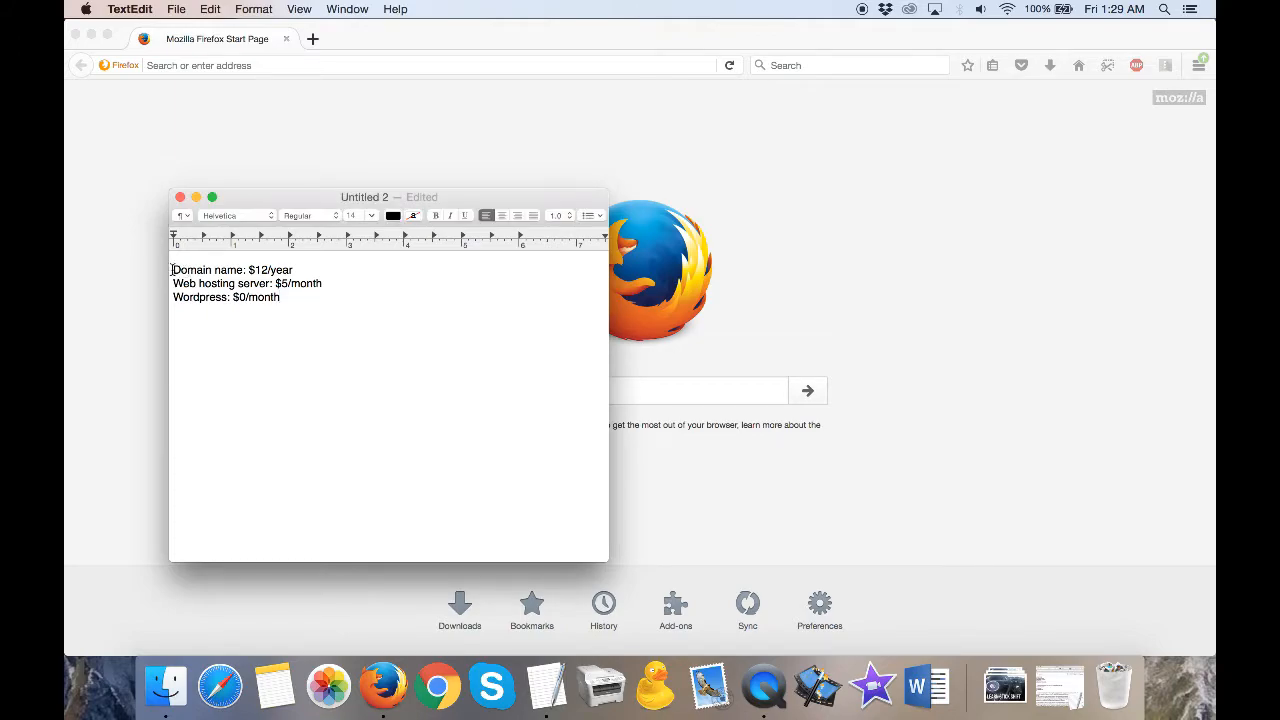
pyautogui.moveTo(174, 270); pyautogui.dragTo(245, 270)
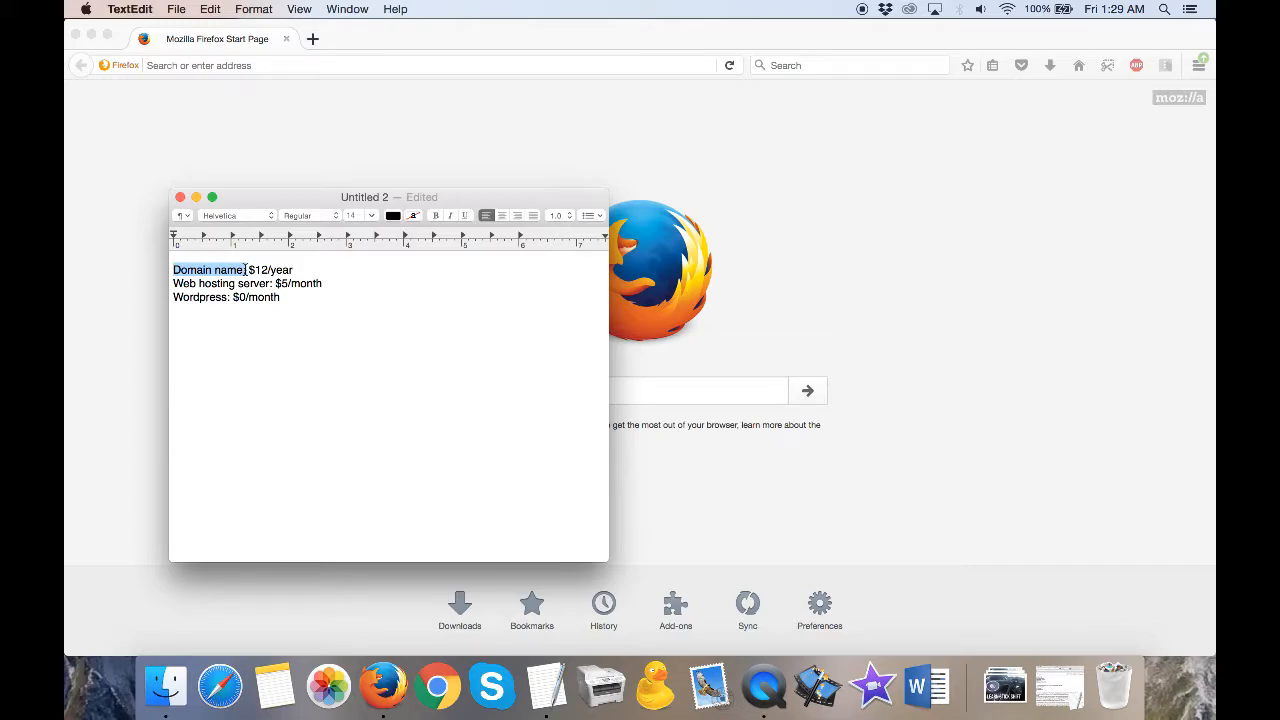
pyautogui.moveTo(245, 270); pyautogui.dragTo(172, 274)
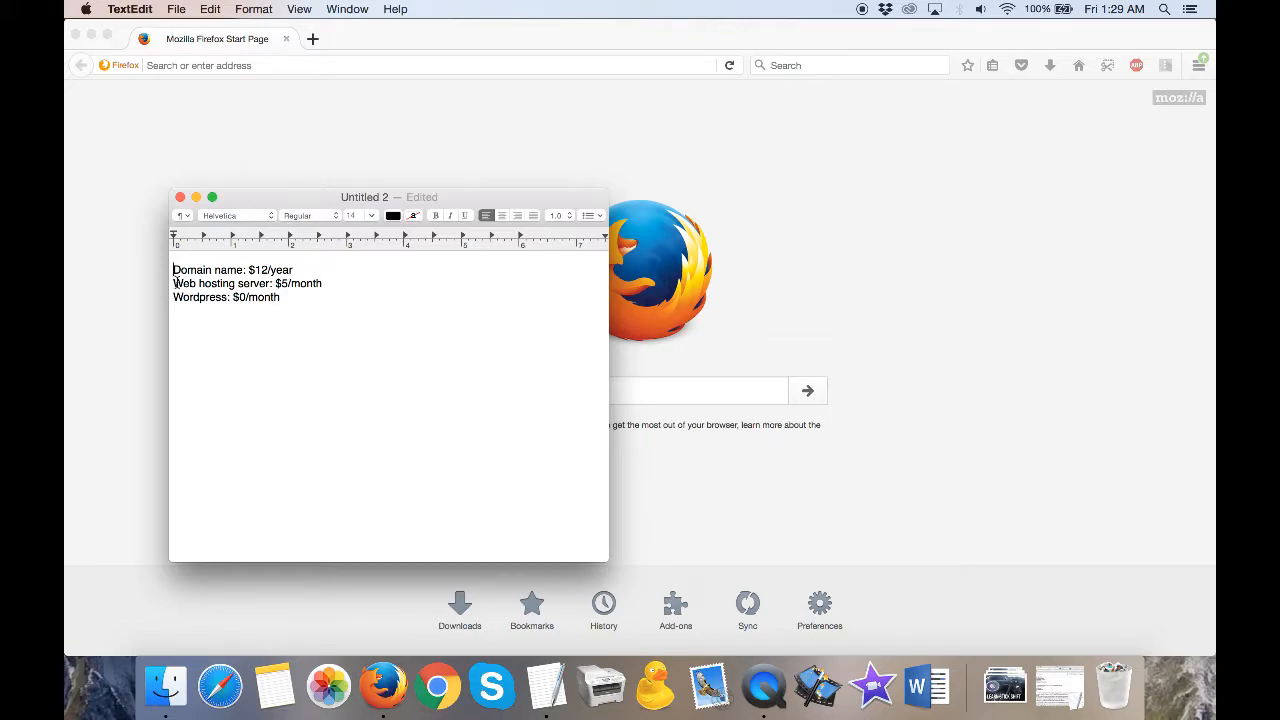
pyautogui.moveTo(173, 284); pyautogui.dragTo(275, 285)
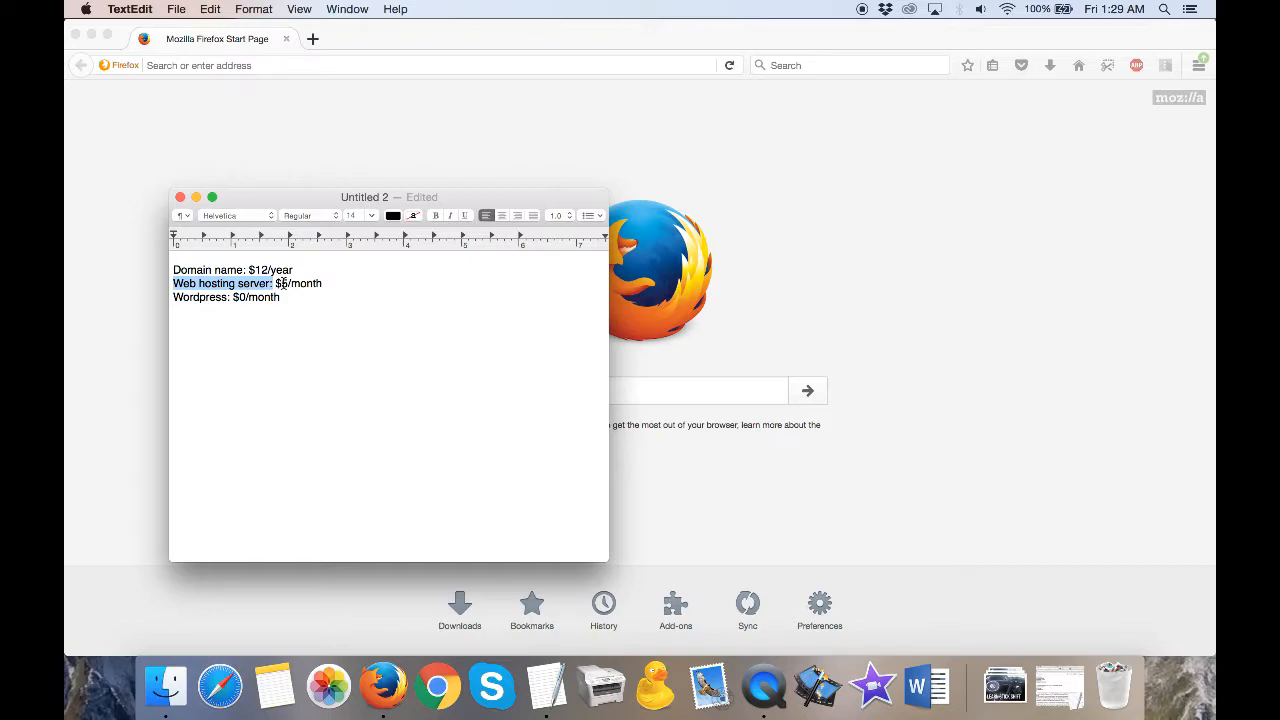
pyautogui.click(303, 298)
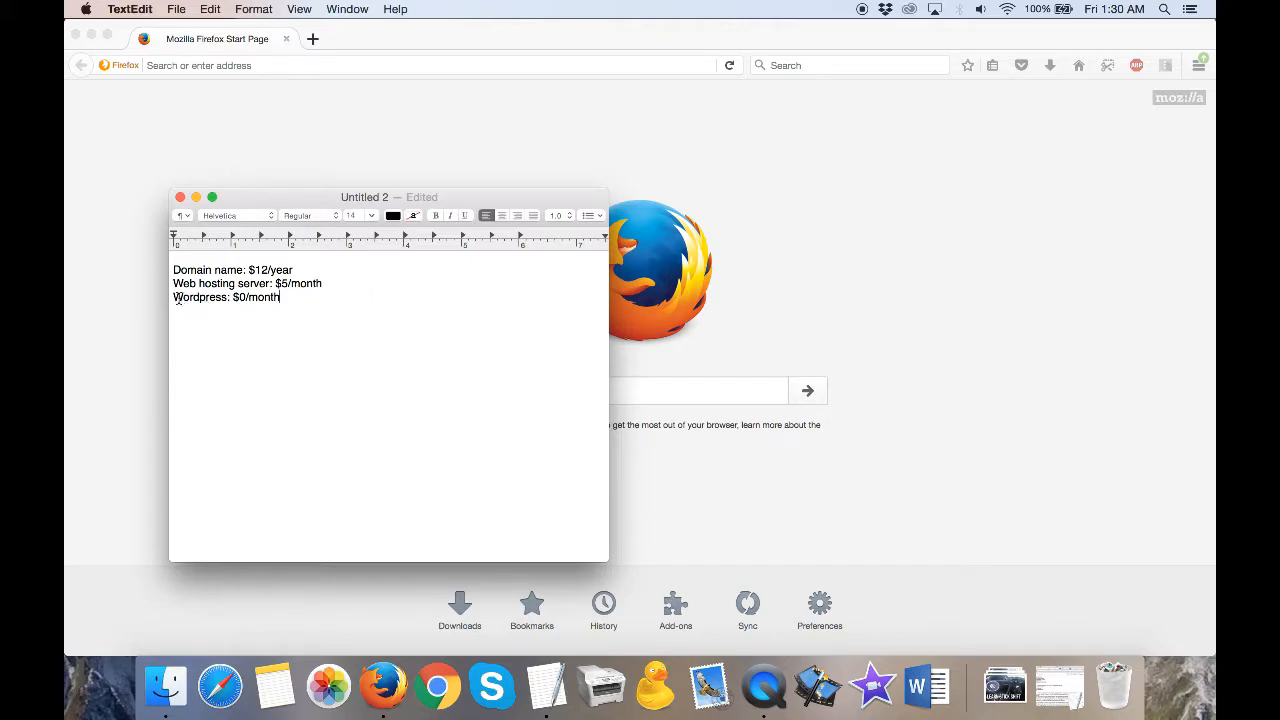
pyautogui.moveTo(173, 298); pyautogui.dragTo(231, 300)
pyautogui.click(196, 197)
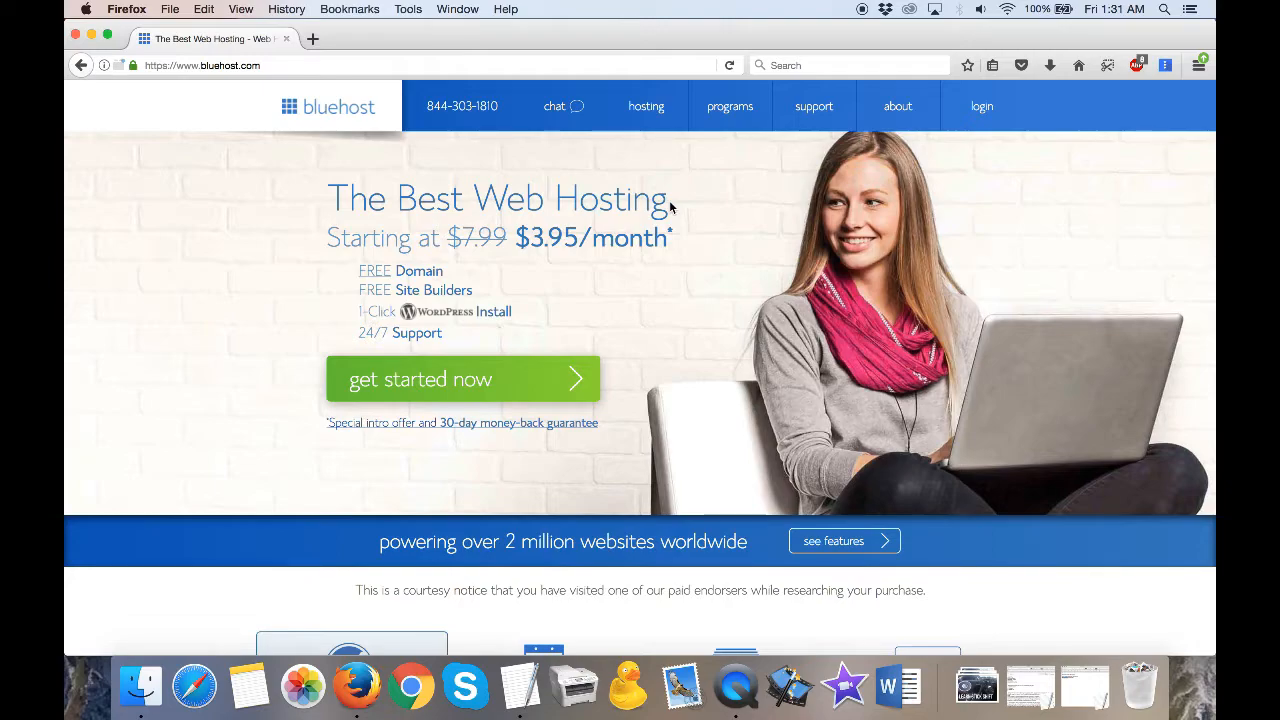
# - Open theincomedriver.com in a new browser tab and look through the blog posts on its home page
pyautogui.click(316, 38)
pyautogui.write('theincomedriver.com/')
pyautogui.press('Return')
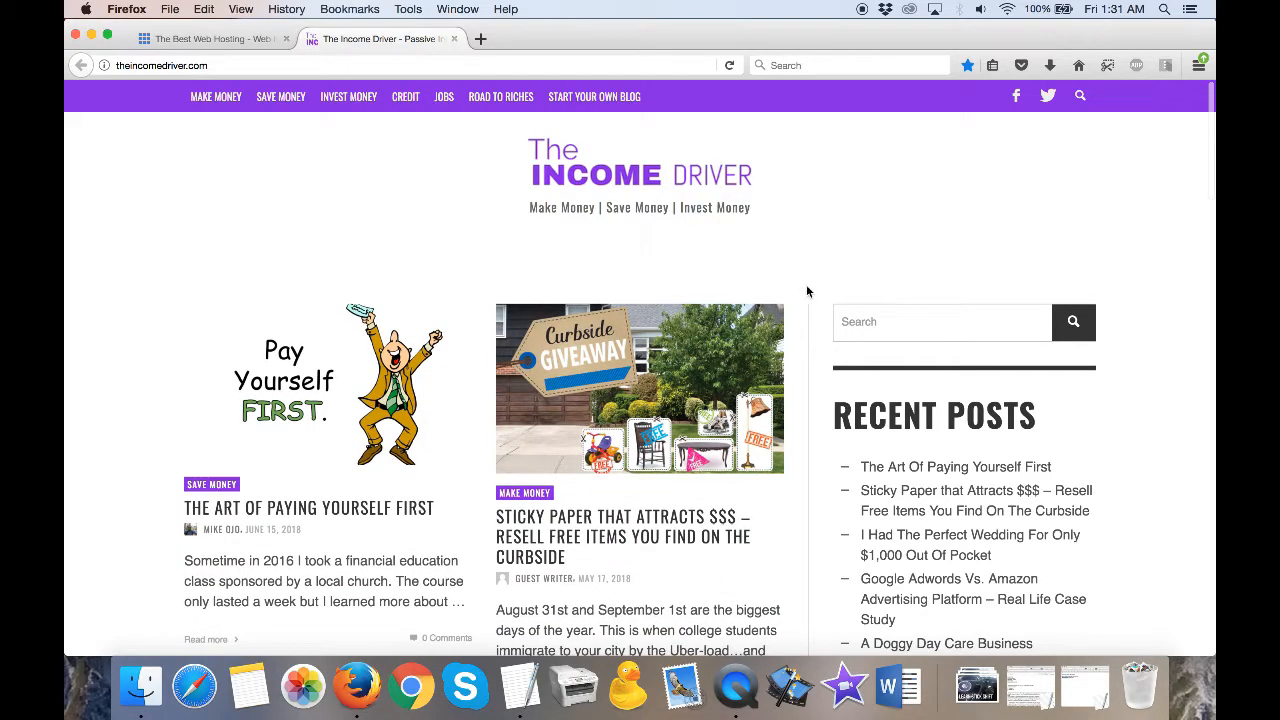
pyautogui.scroll(-5, 766, 512)
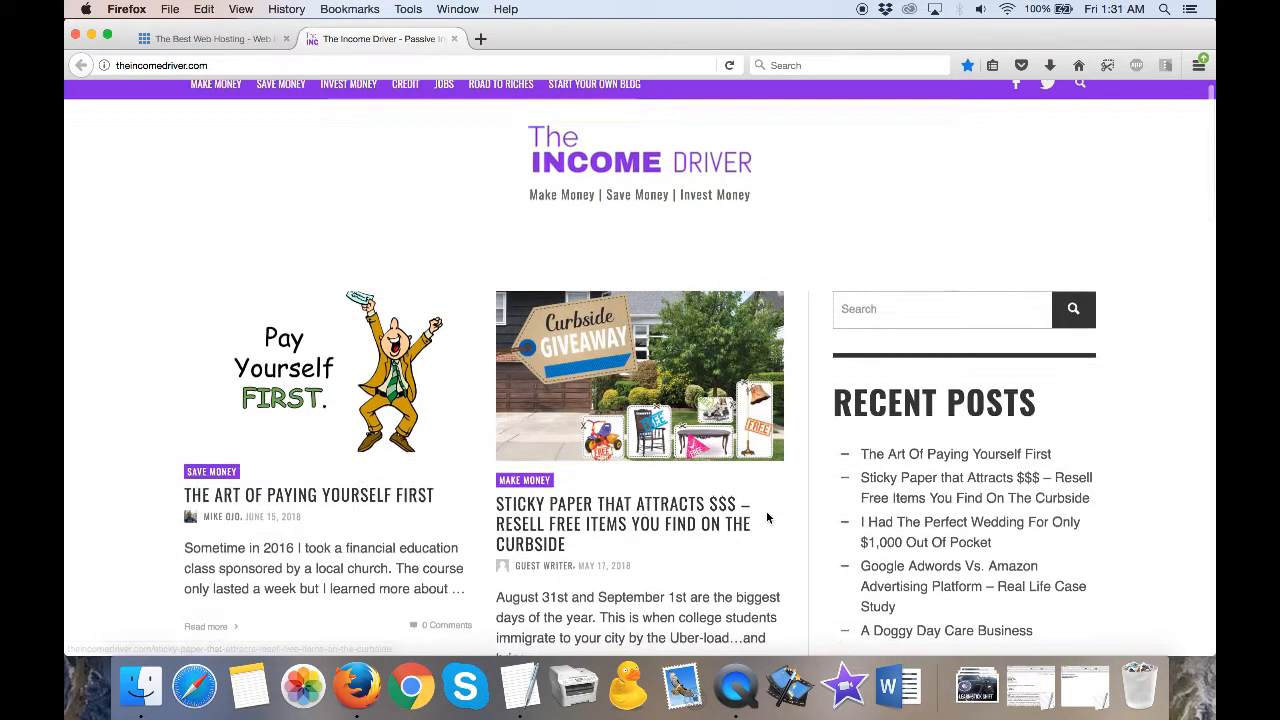
pyautogui.scroll(-4, 767, 517)
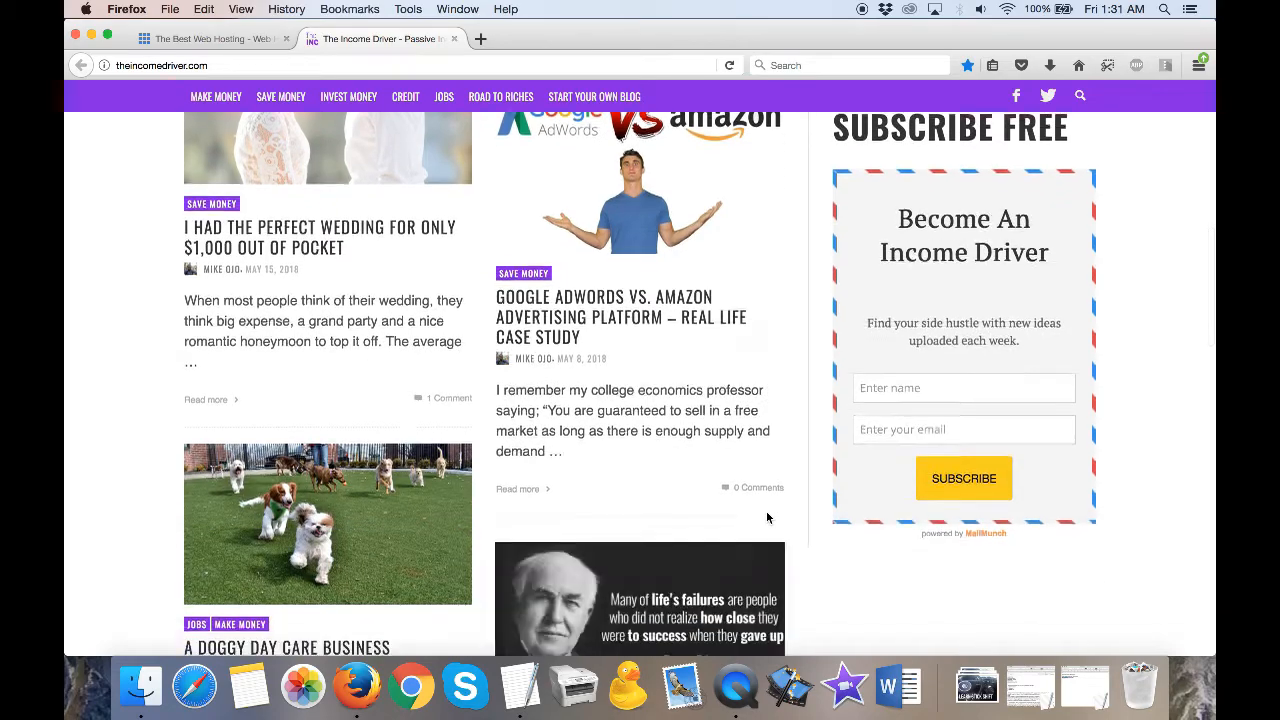
pyautogui.scroll(10, 766, 513)
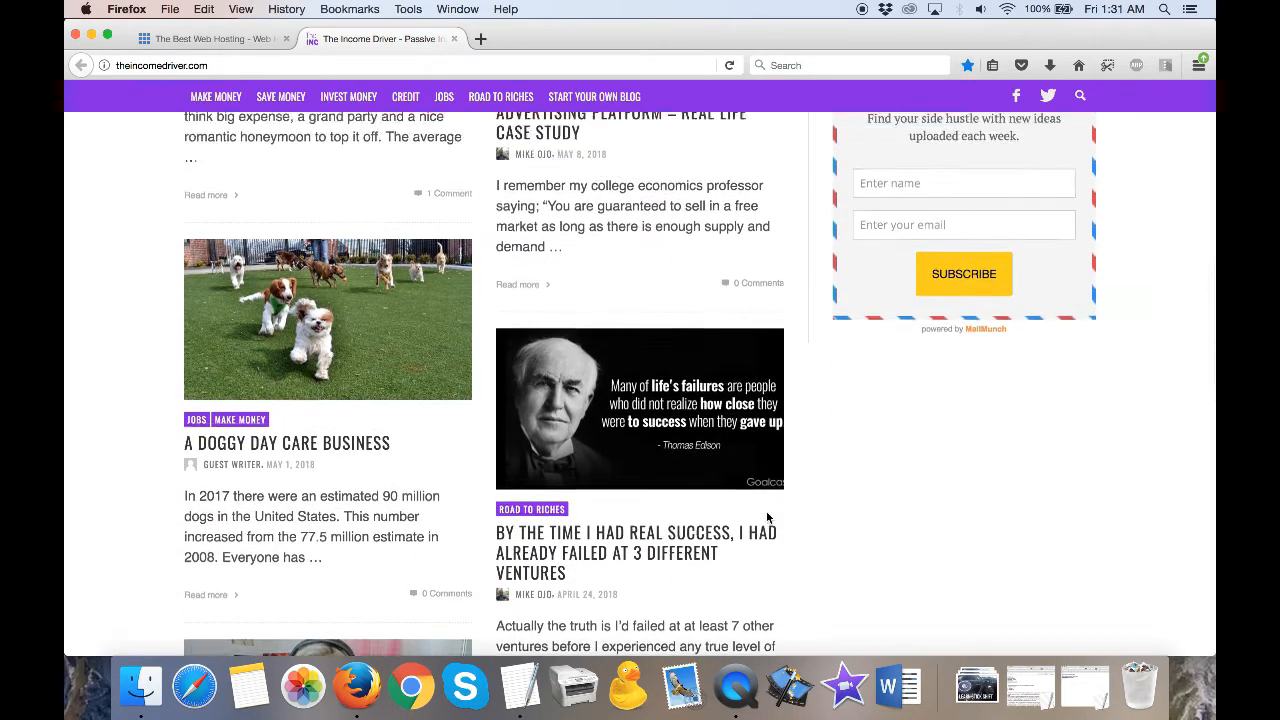
pyautogui.scroll(-2, 767, 518)
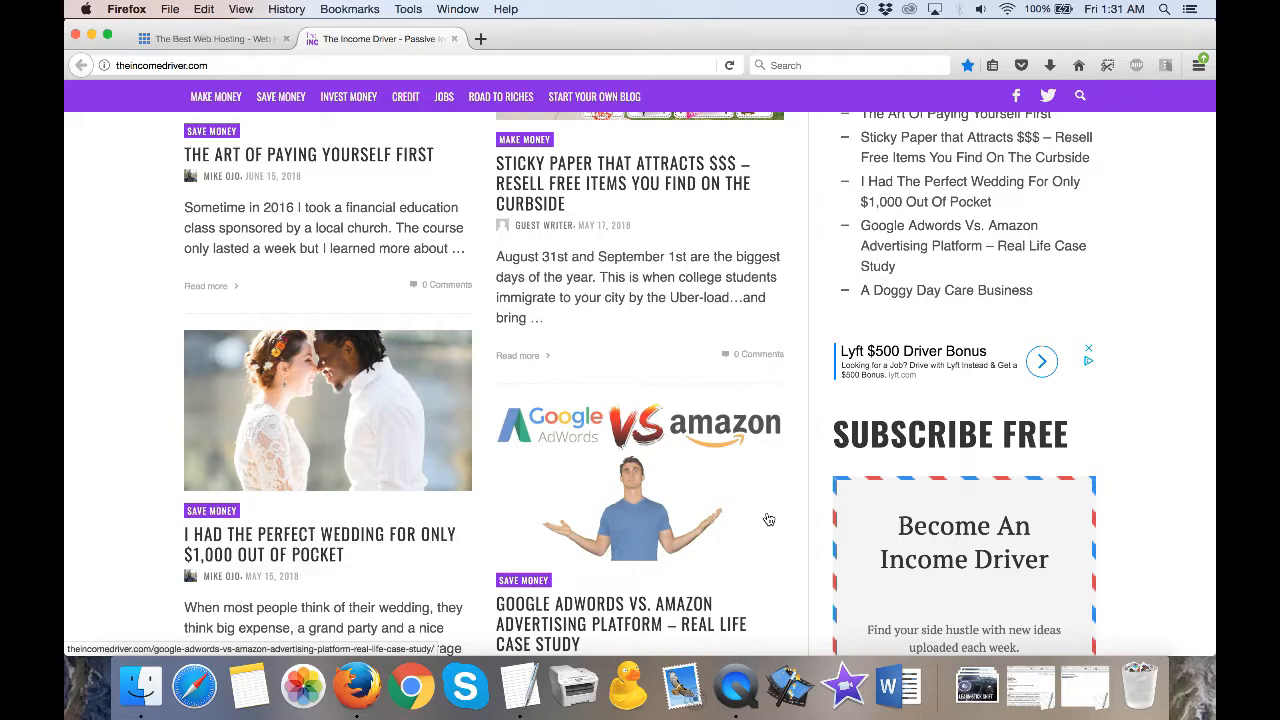
pyautogui.scroll(-8, 768, 519)
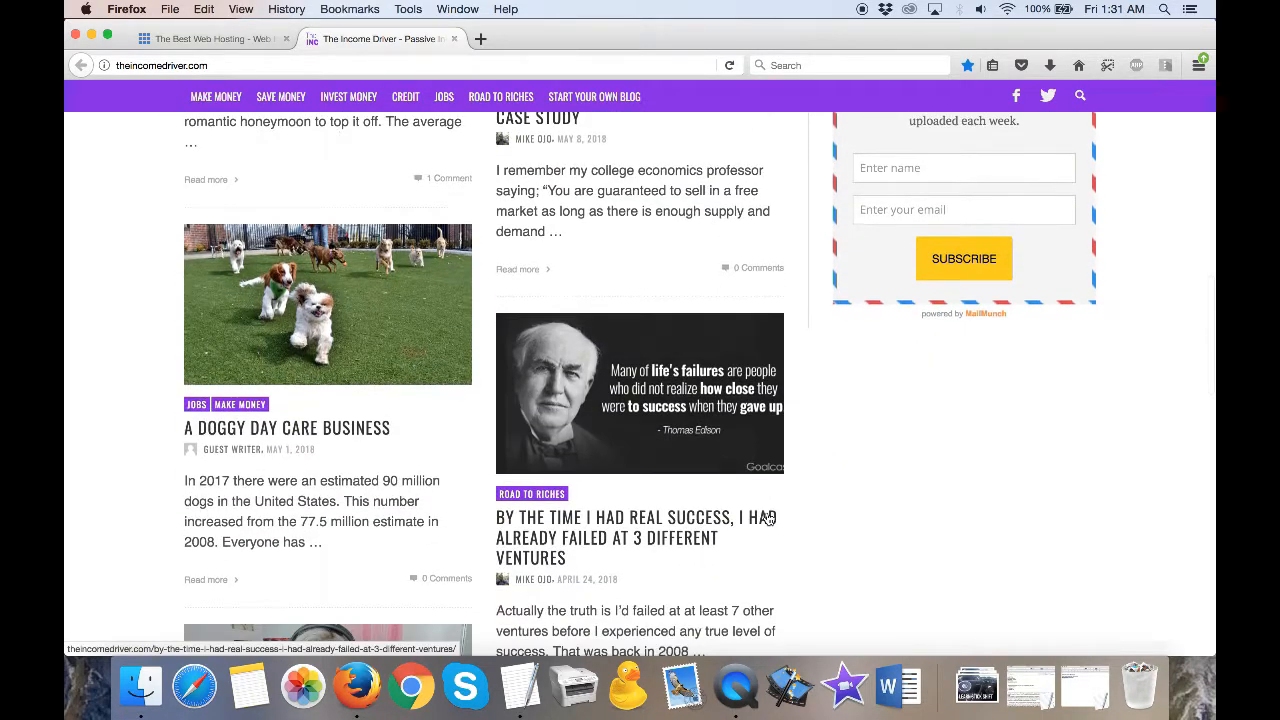
pyautogui.scroll(10, 766, 510)
# - Open the site's Start Your Own Blog guide and read through its introduction and the steps for starting a blog
pyautogui.click(604, 97)
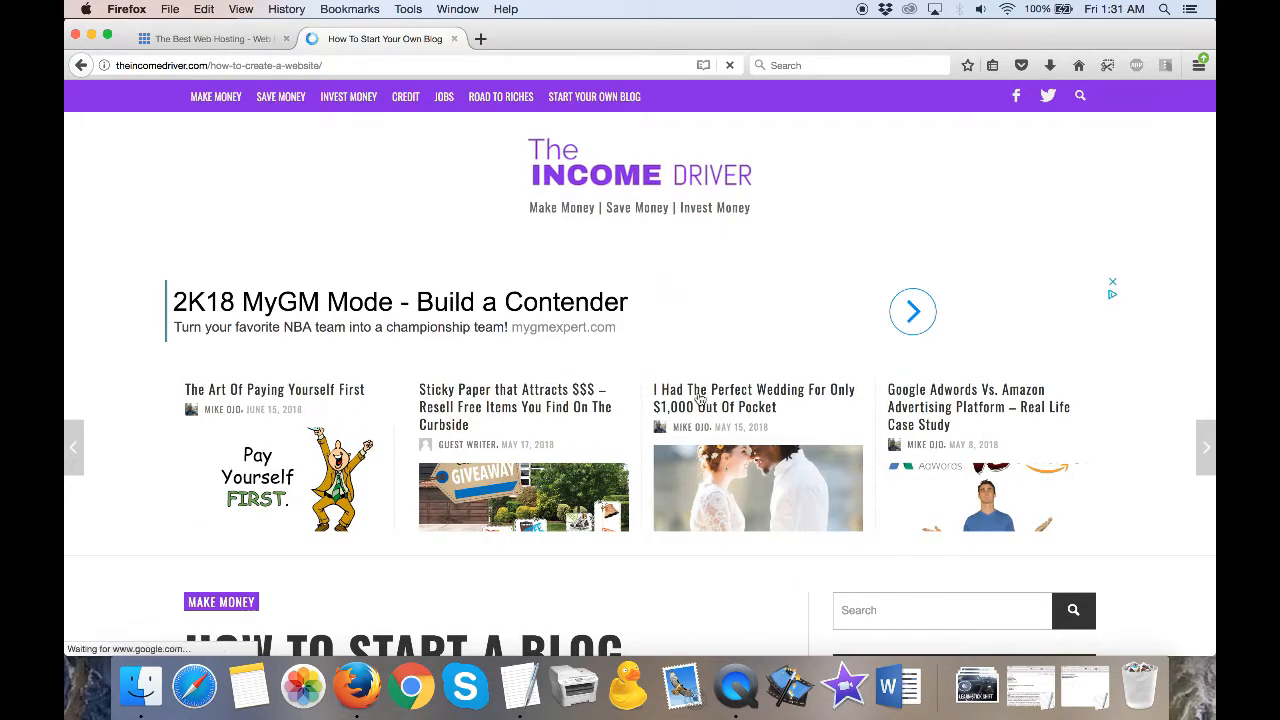
pyautogui.scroll(-3, 719, 452)
pyautogui.scroll(-7, 719, 452)
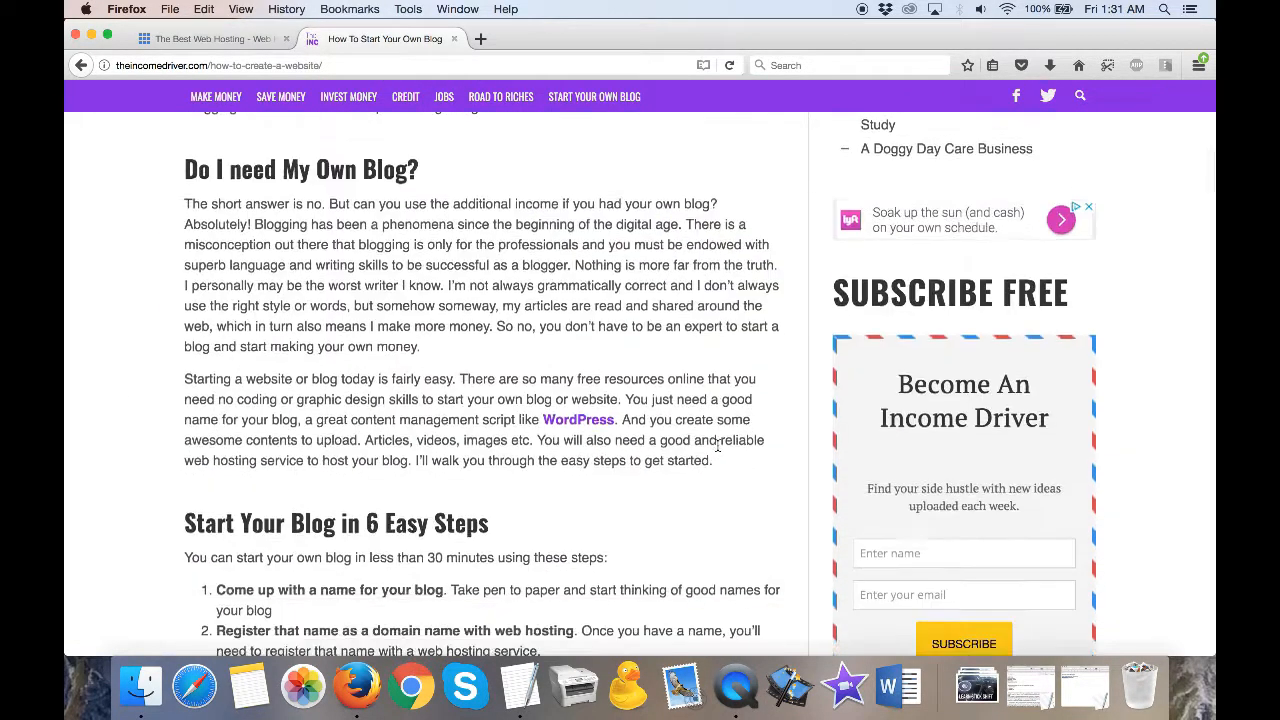
pyautogui.scroll(1, 717, 445)
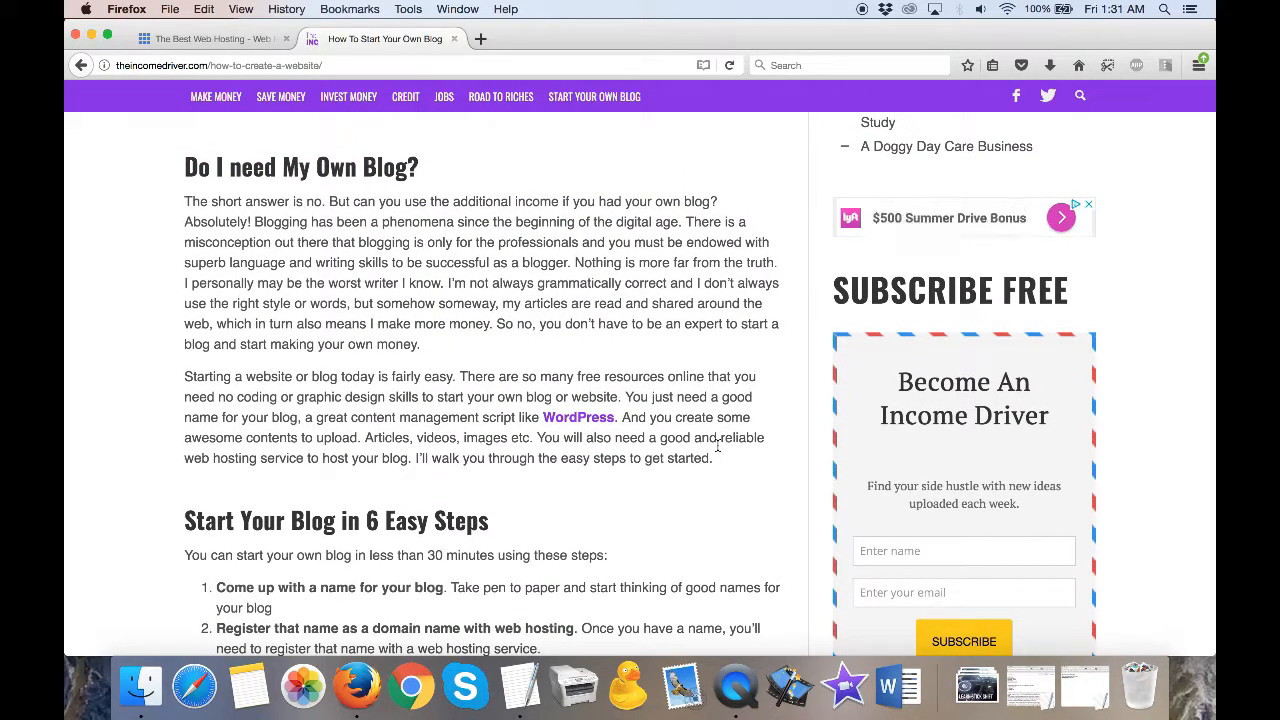
pyautogui.scroll(1, 717, 446)
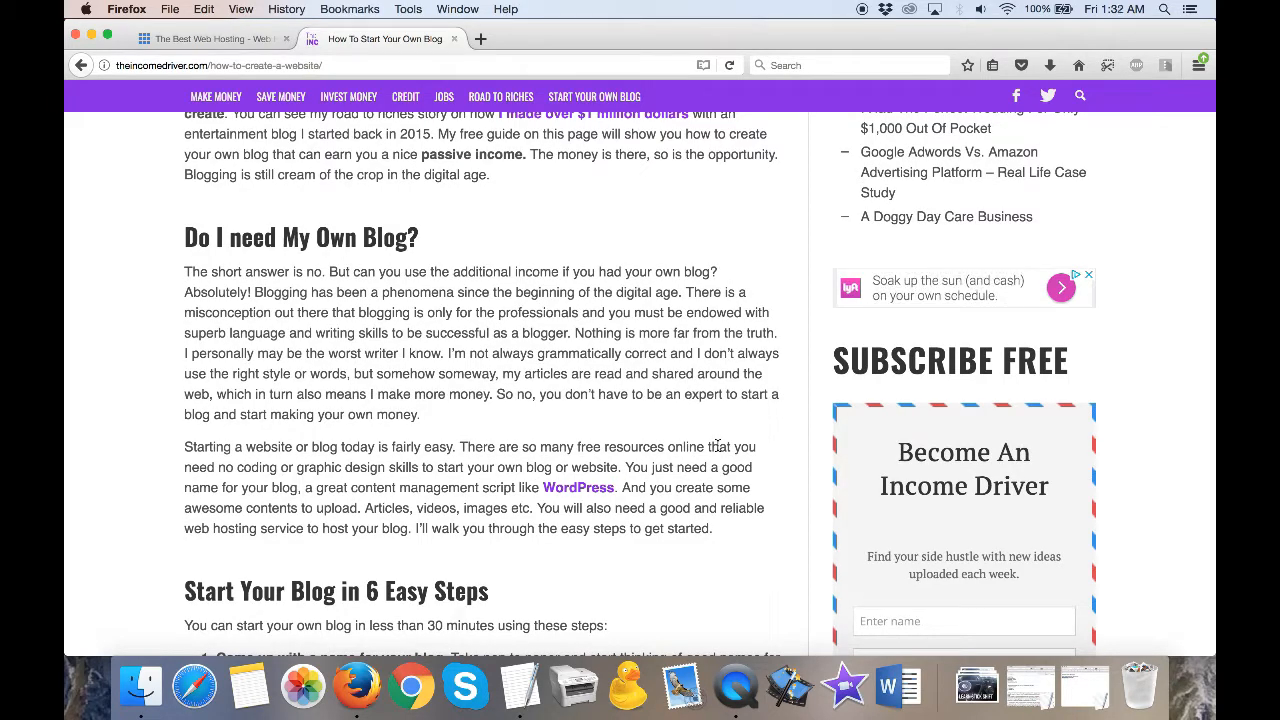
pyautogui.scroll(1, 717, 445)
pyautogui.scroll(1, 717, 445)
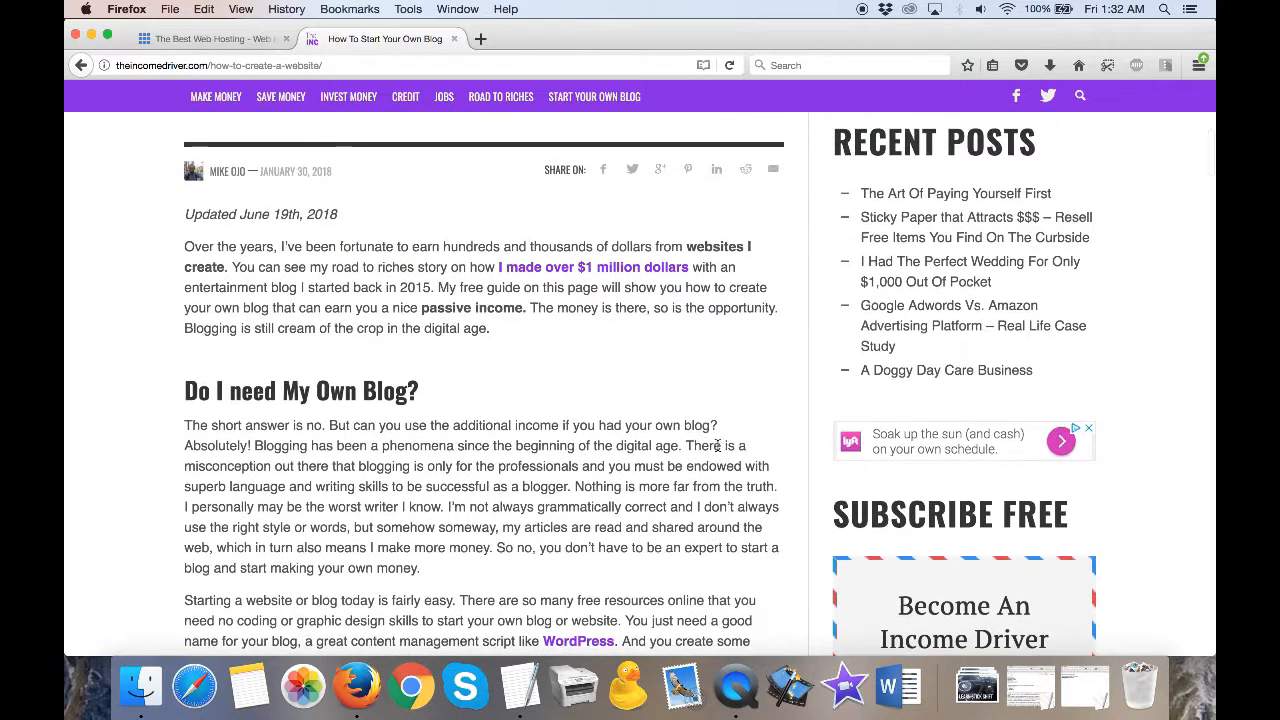
pyautogui.scroll(1, 717, 450)
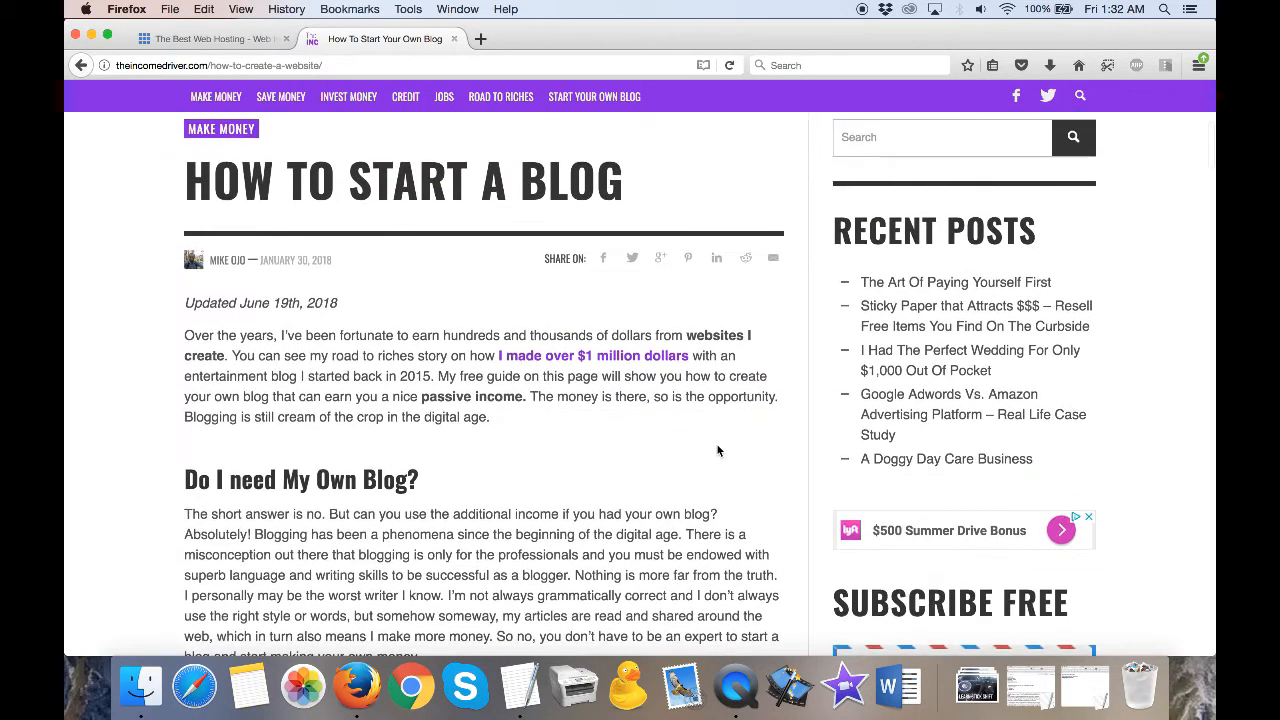
# - Return to the Bluehost site, start the hosting sign-up and select the basic plan
pyautogui.hotkey('ctrl', 'shift', 'Tab')
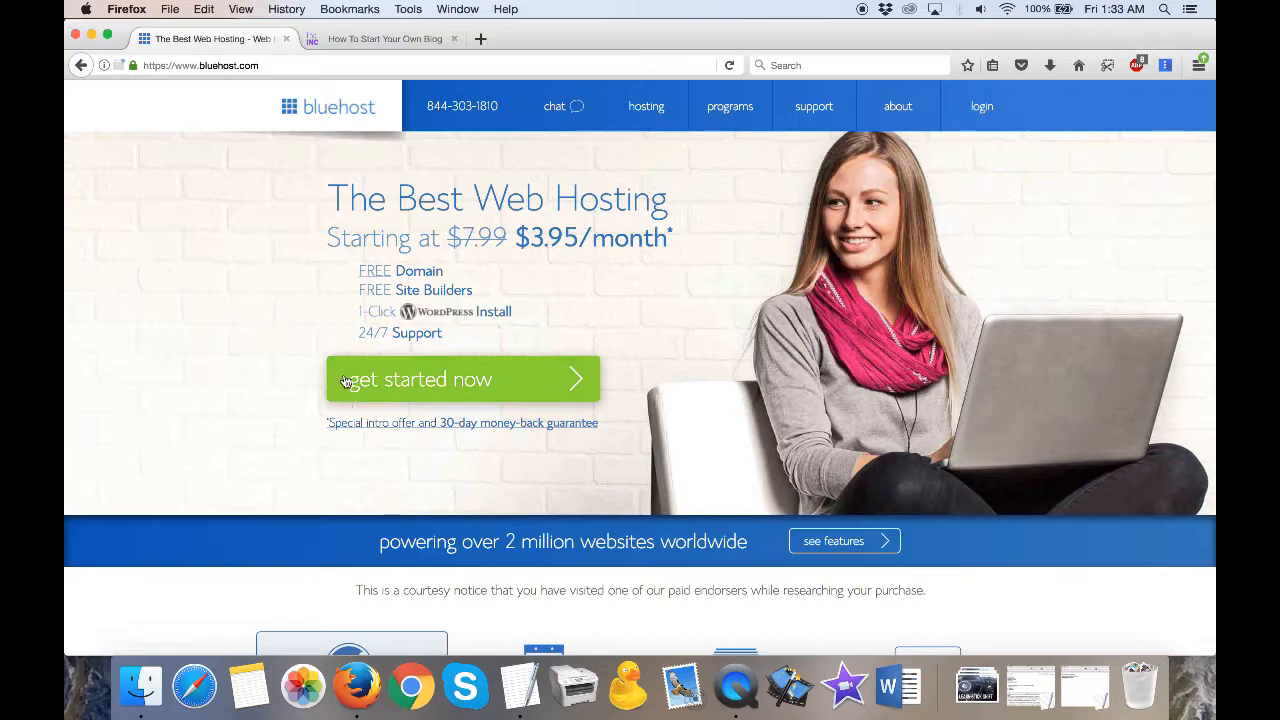
pyautogui.click(465, 390)
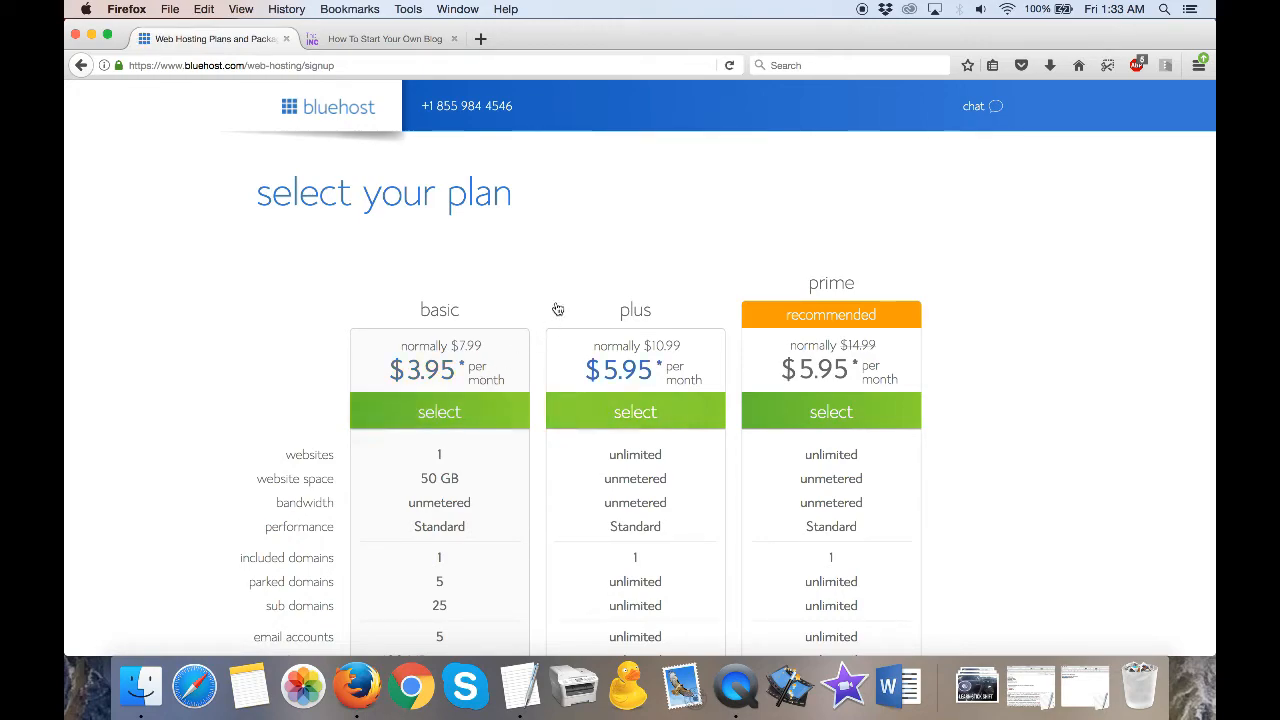
pyautogui.scroll(-2, 557, 306)
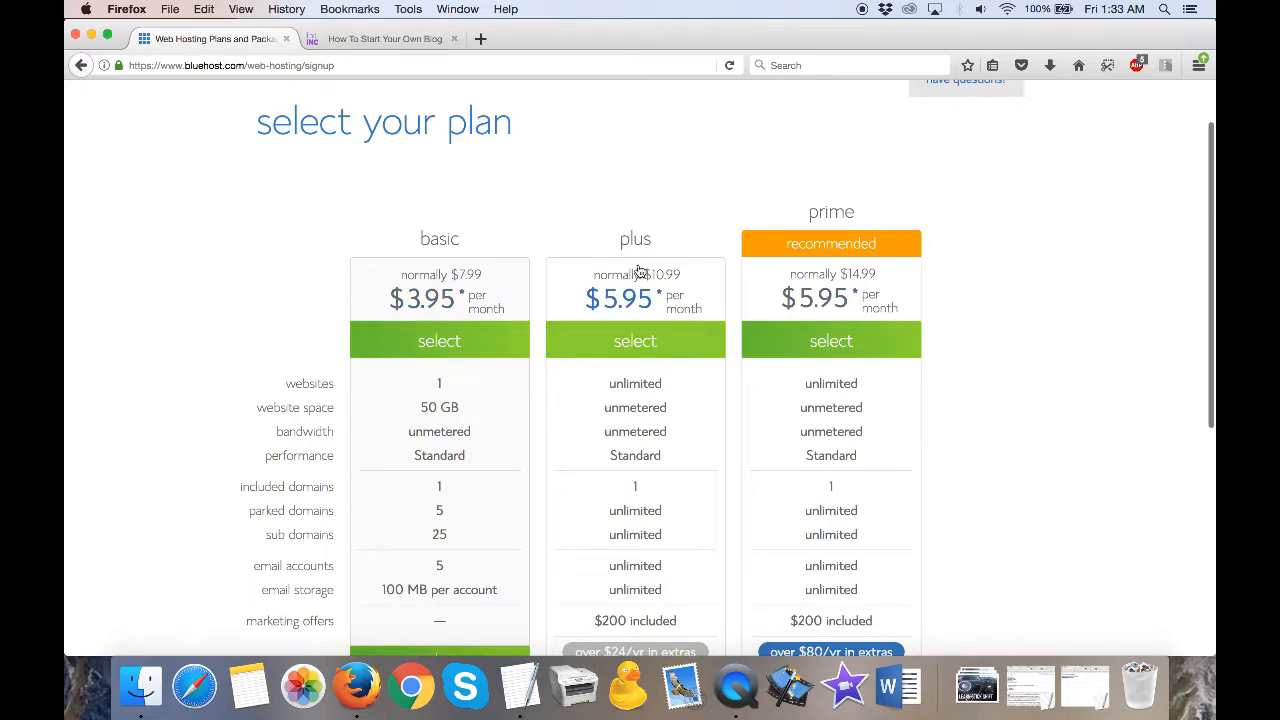
pyautogui.scroll(-2, 960, 245)
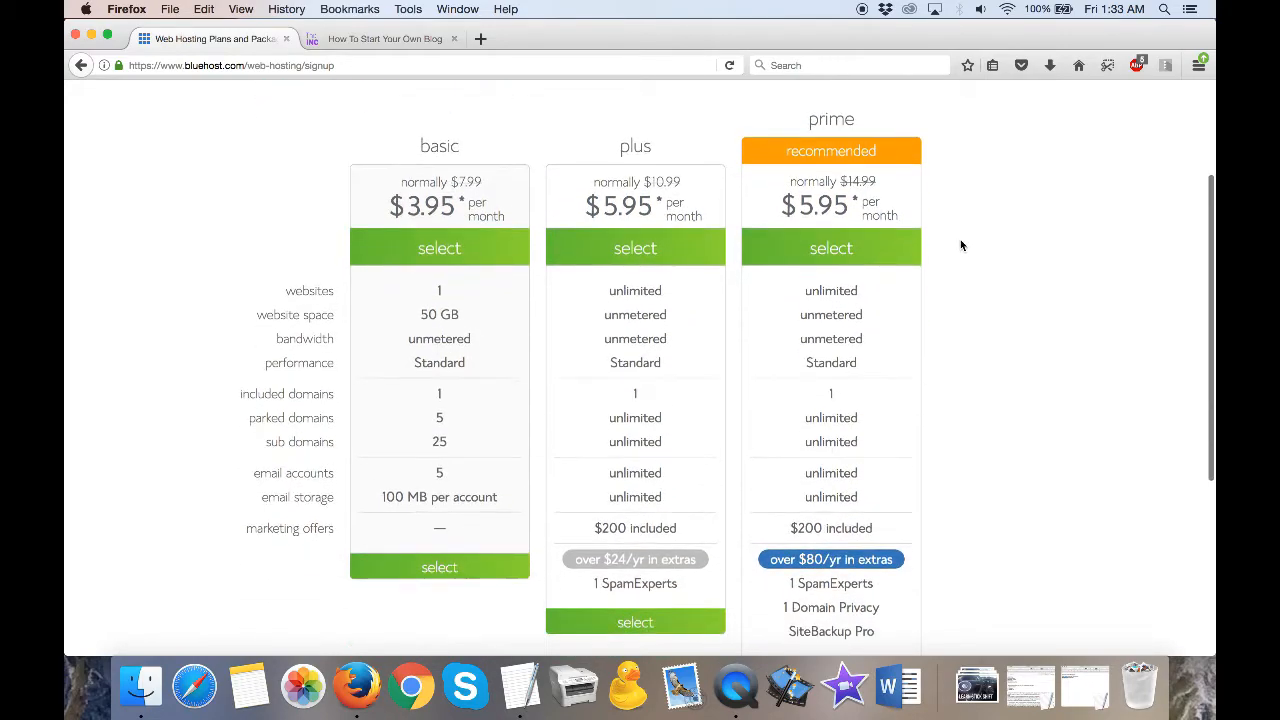
pyautogui.click(434, 569)
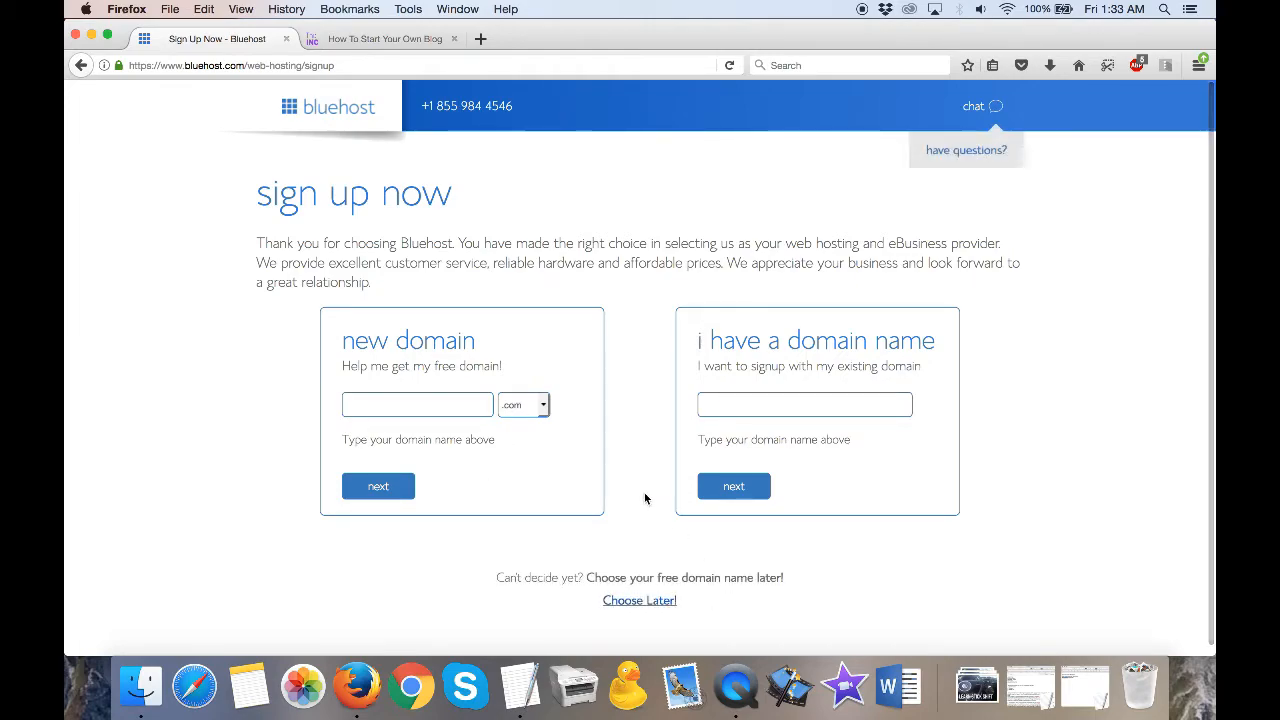
# - Reopen the Untitled 2 cost note, change the domain name cost to $0/year, and minimize the note
pyautogui.click(1085, 685)
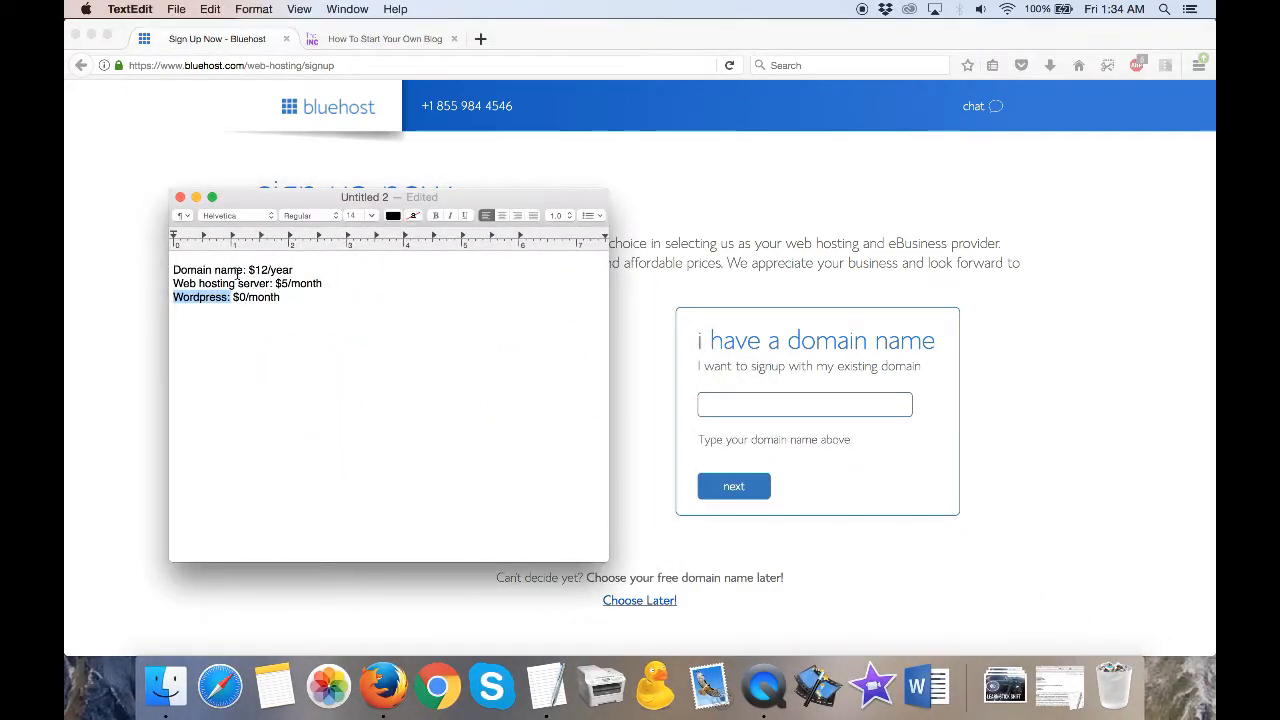
pyautogui.click(267, 270)
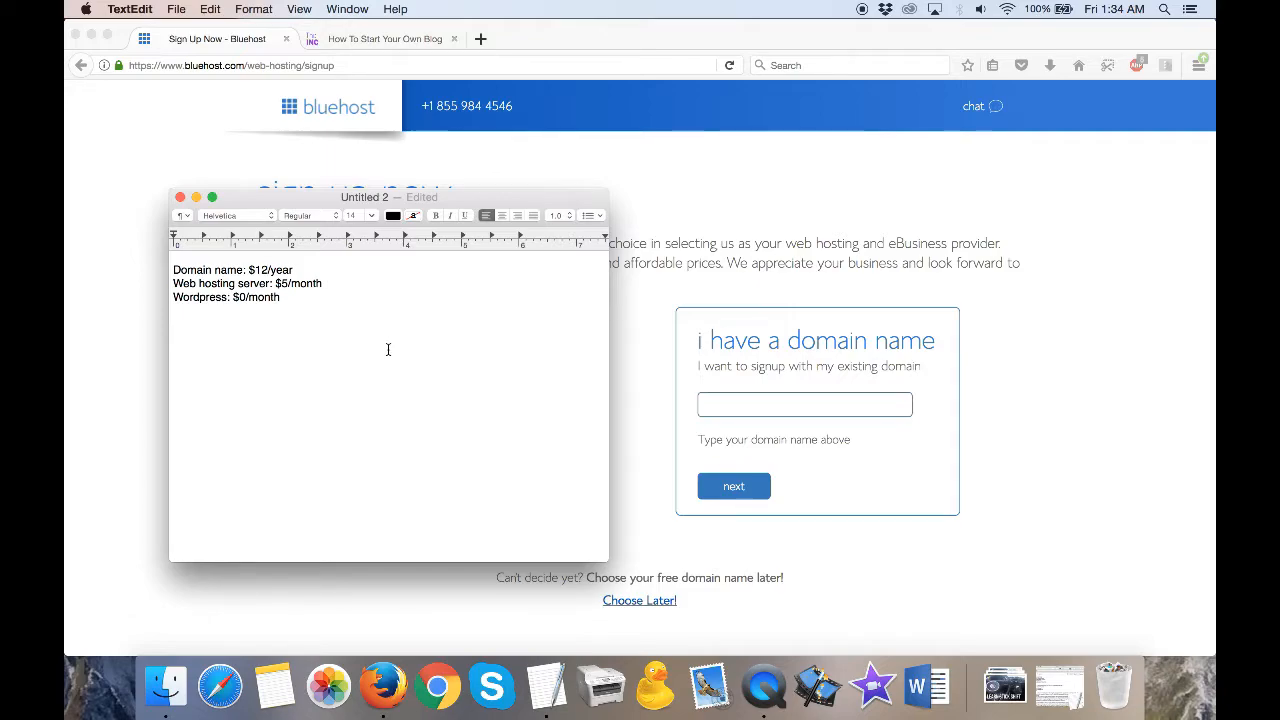
pyautogui.press('BackSpace')
pyautogui.press('BackSpace')
pyautogui.write('0')
pyautogui.click(196, 197)
# - Enter myfreshnewblog as the new domain name on the sign-up page
pyautogui.click(446, 406)
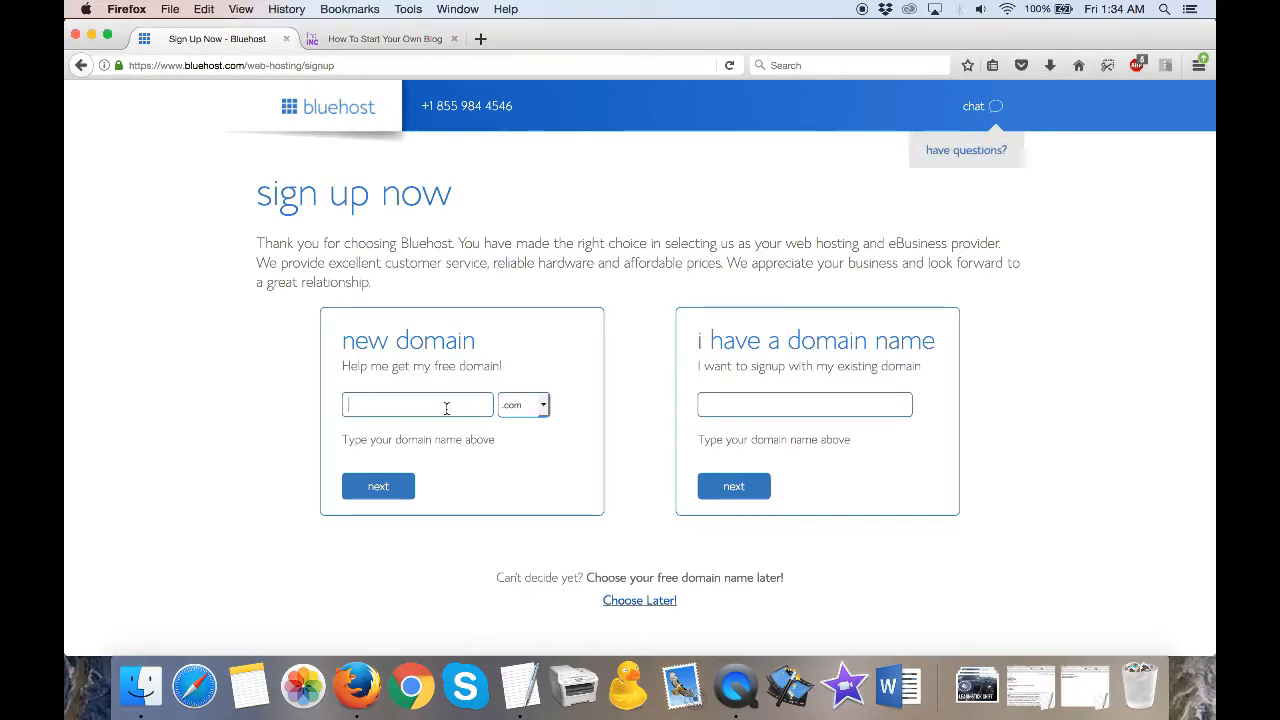
pyautogui.write('myfr')
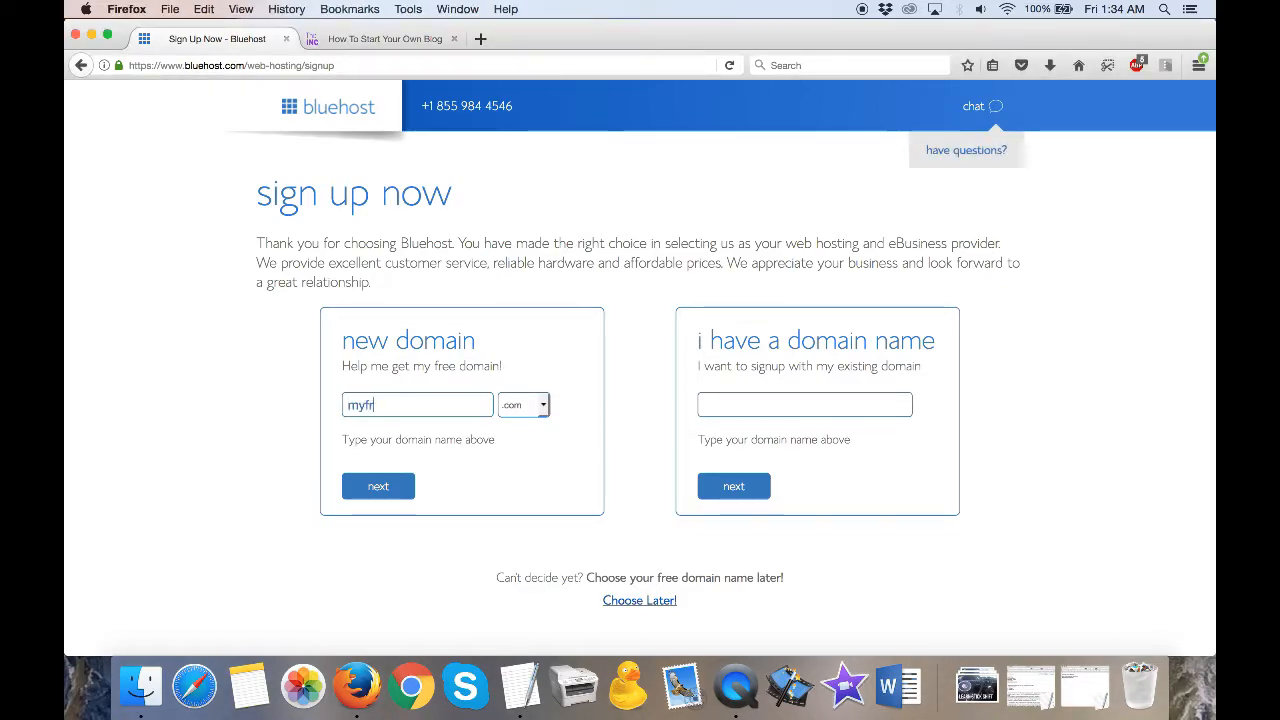
pyautogui.write('eshnewblog')
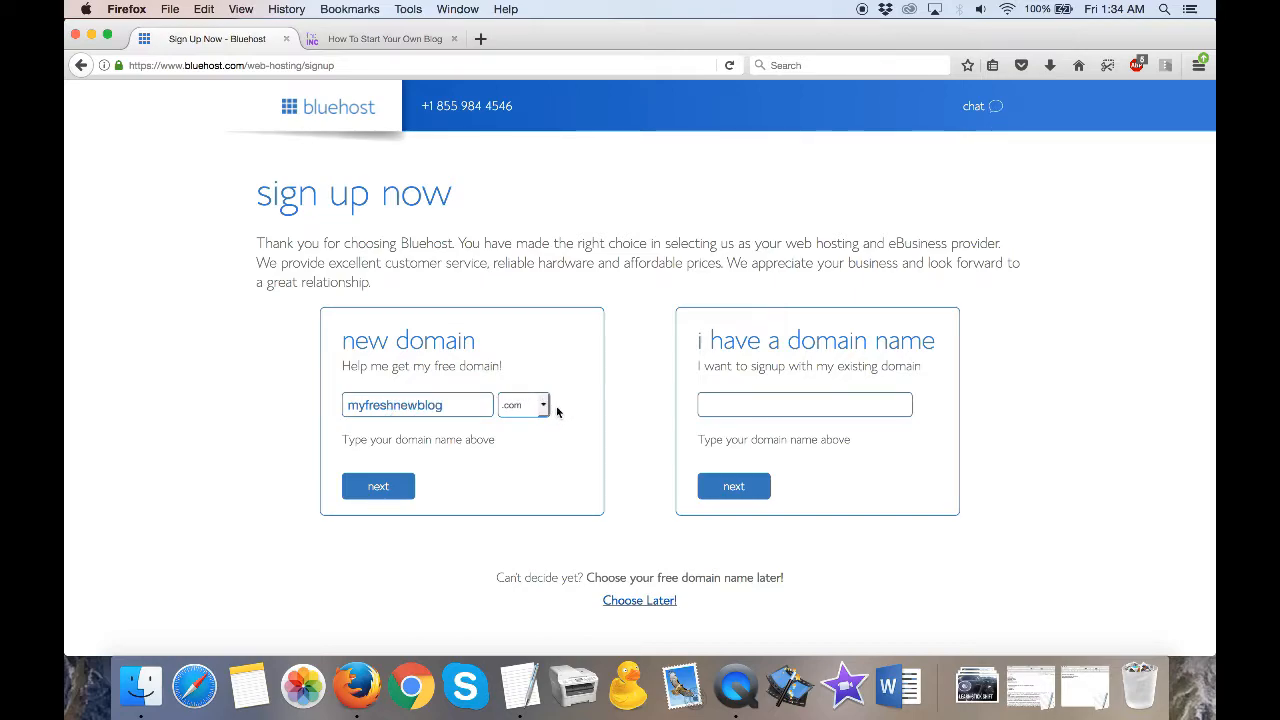
# - Replace the new domain name with enterthenameofyourblog
pyautogui.doubleClick(449, 408)
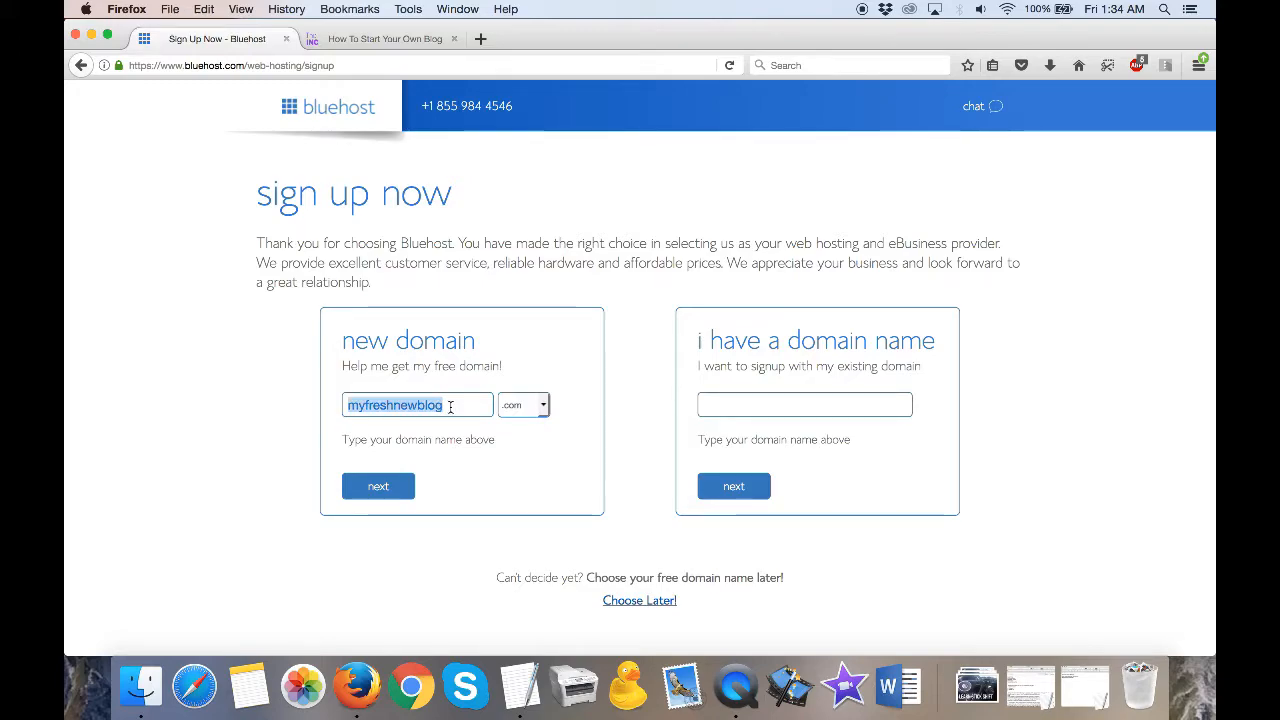
pyautogui.write('enter')
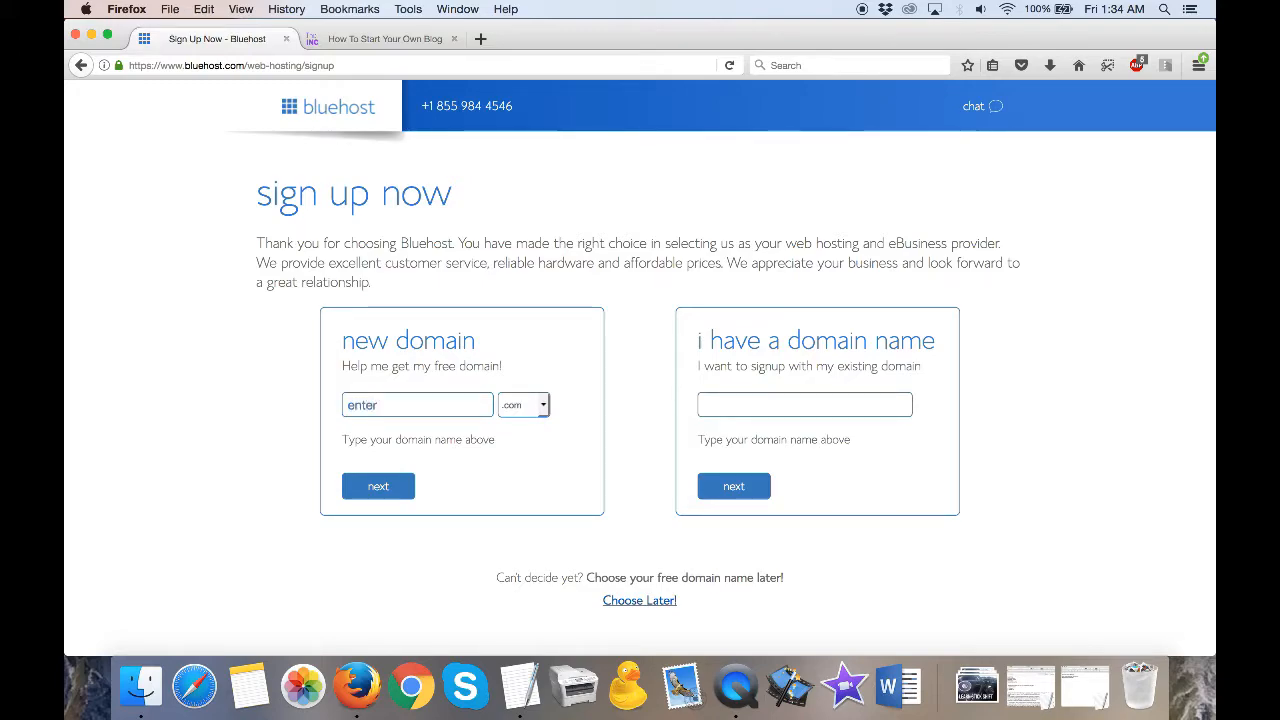
pyautogui.write('thenameofyourblog')
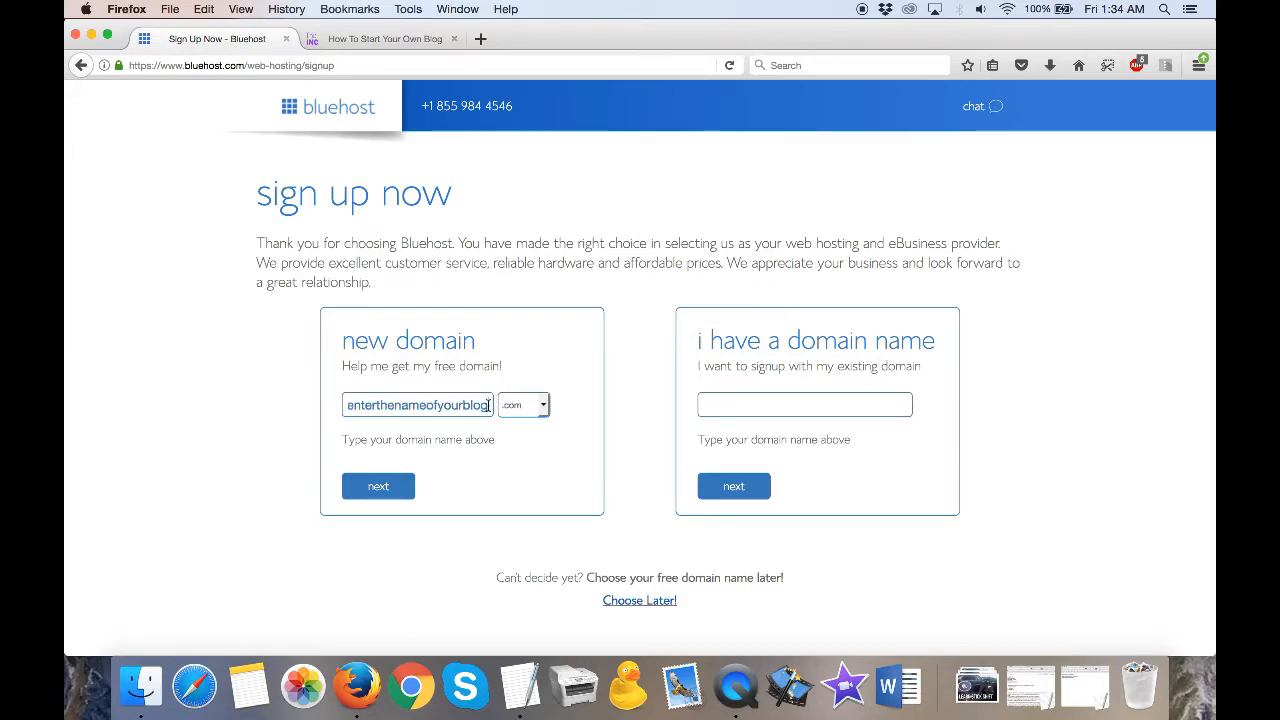
# - View the available domain extensions for the new domain and dismiss the Choose Free Domain Later offer
pyautogui.click(539, 412)
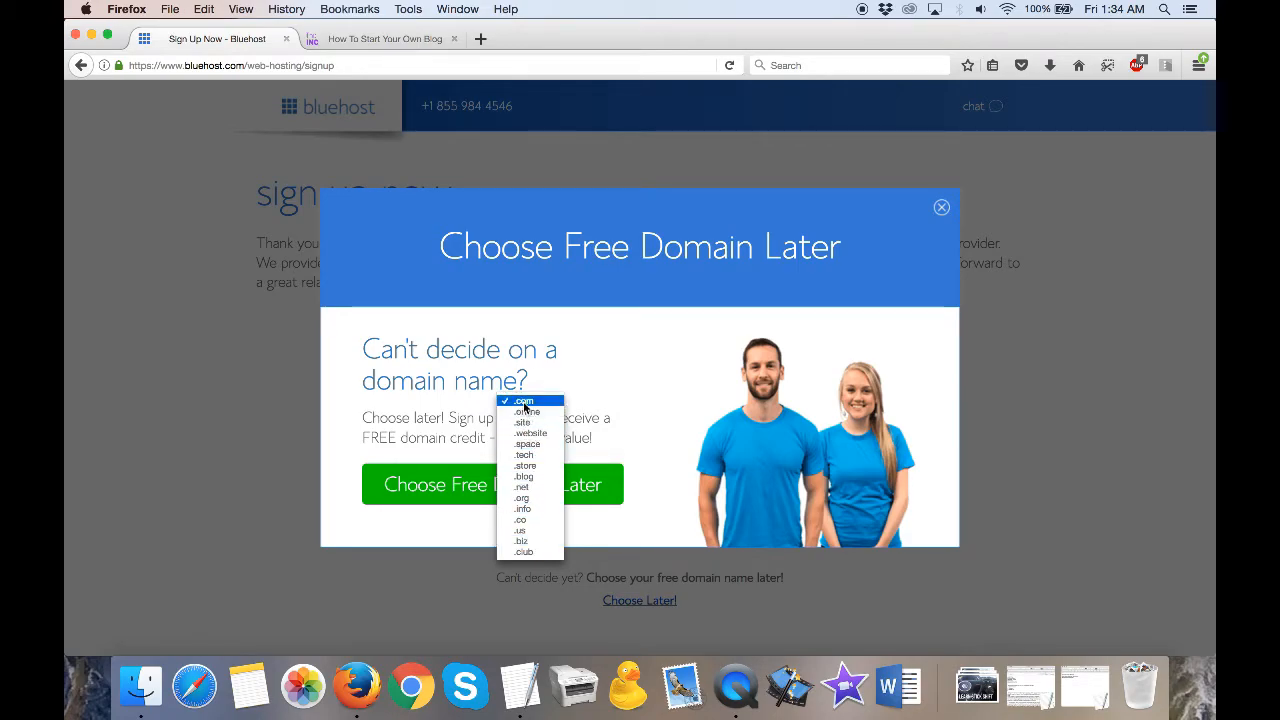
pyautogui.click(942, 211)
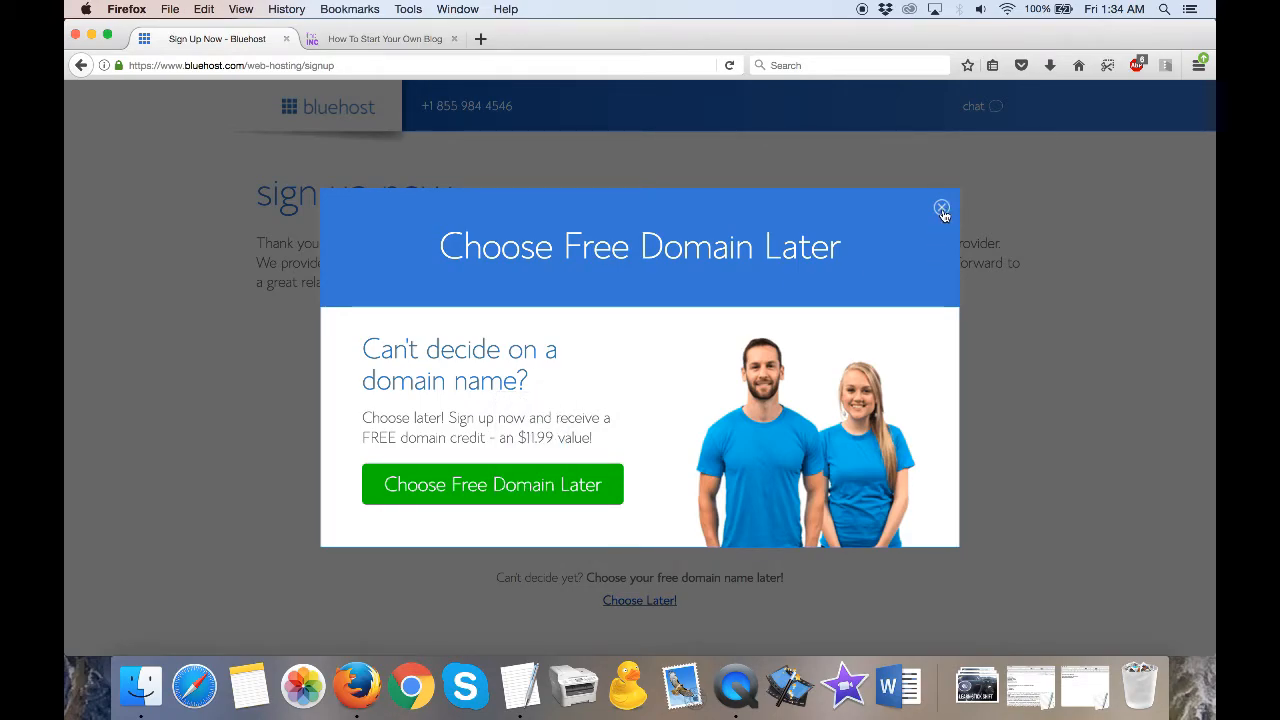
pyautogui.click(941, 211)
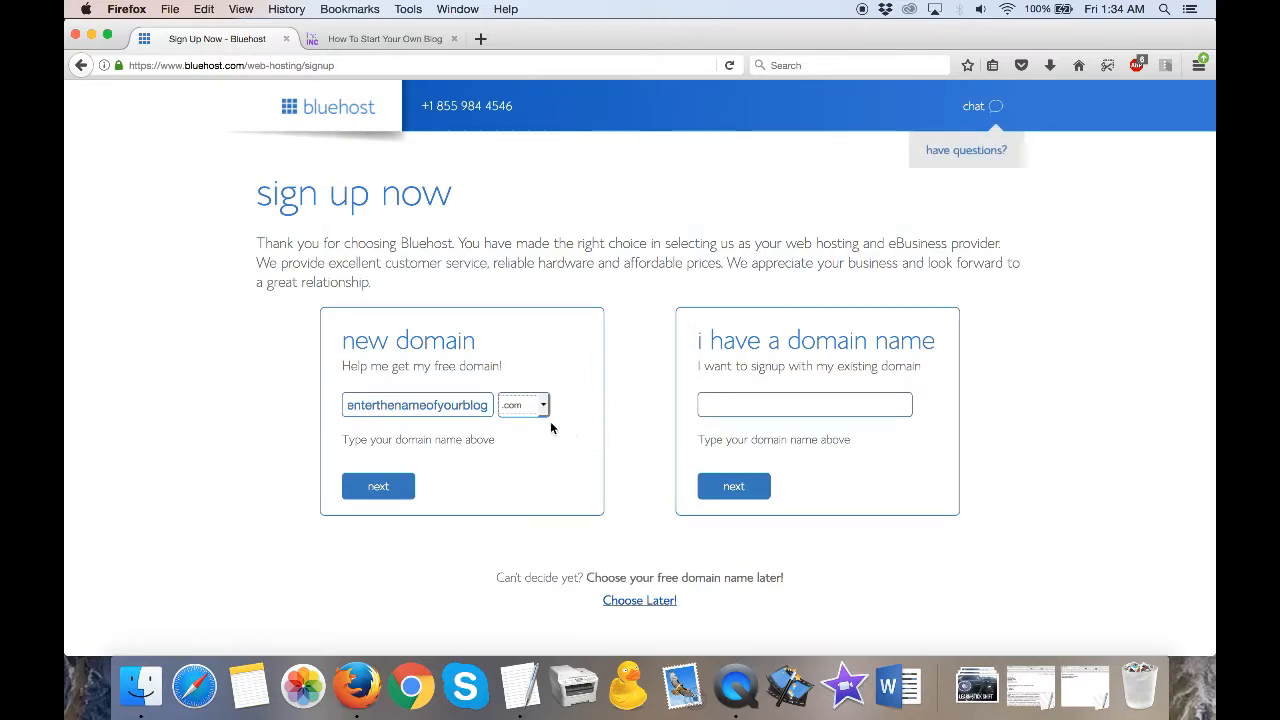
# - Continue to account creation with the new .com domain, go to the package information, and dismiss the Special Sign-Up Offer
pyautogui.click(398, 493)
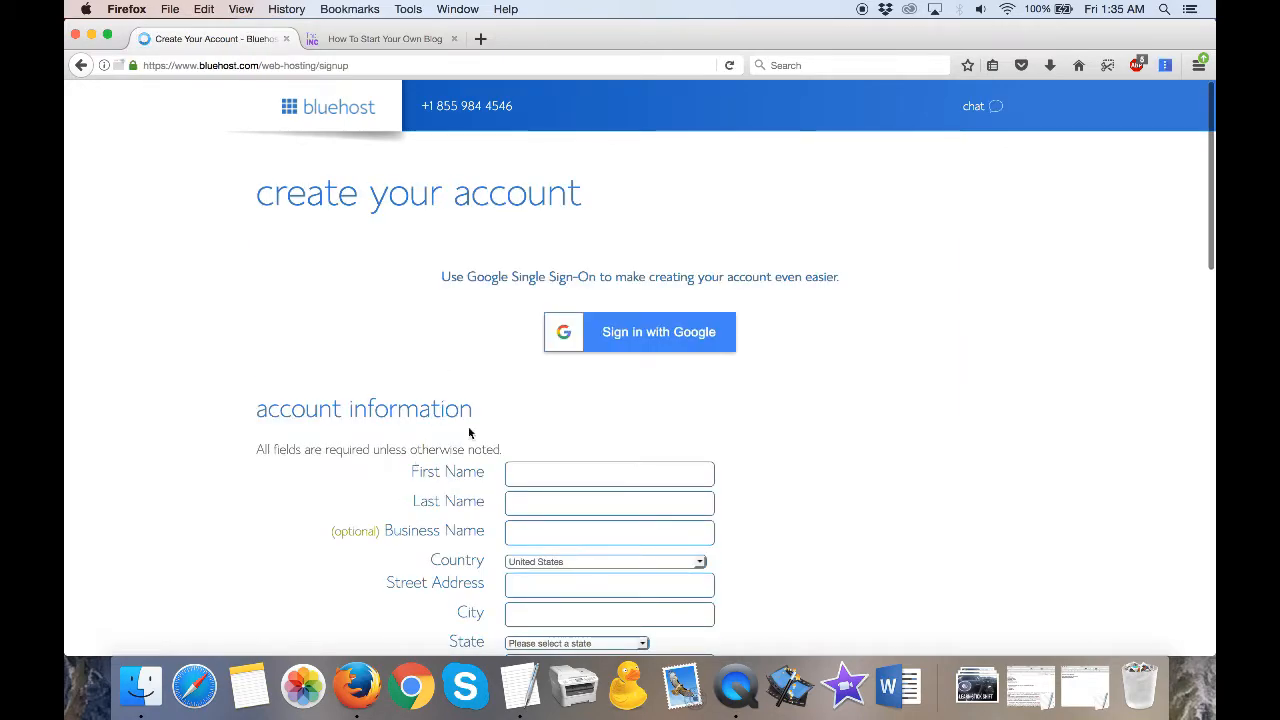
pyautogui.scroll(-3, 531, 427)
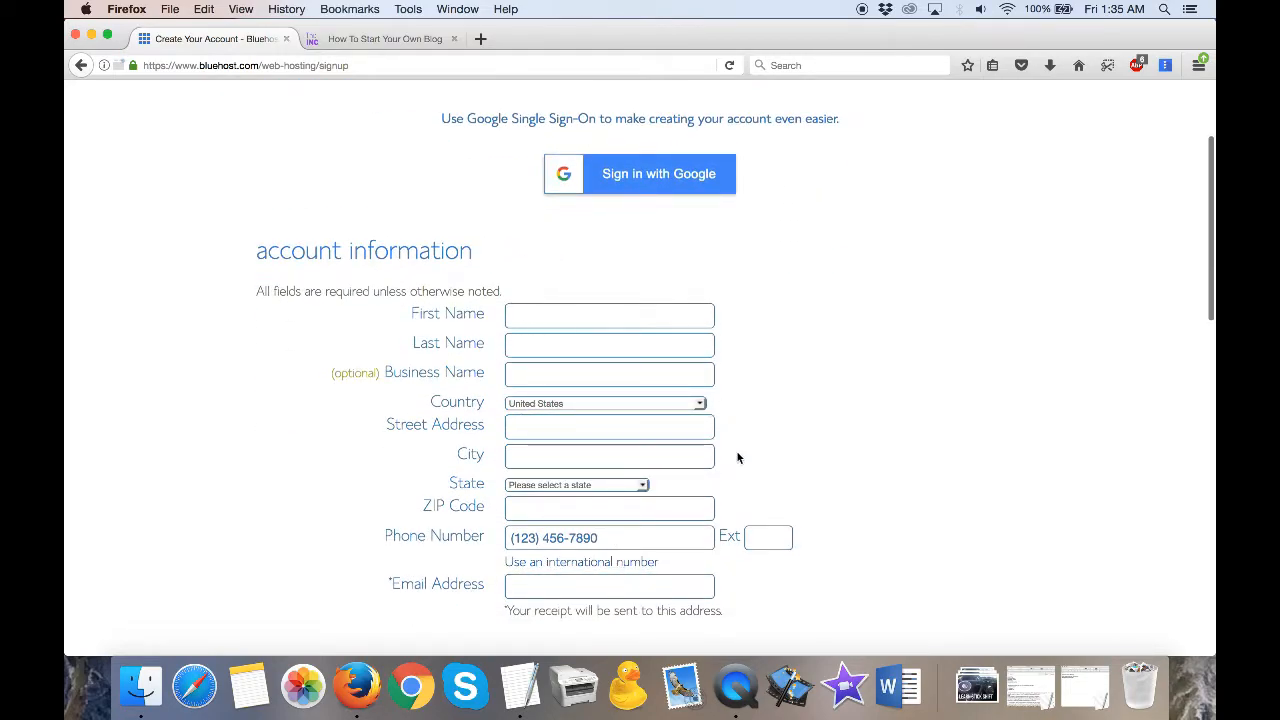
pyautogui.scroll(-10, 733, 494)
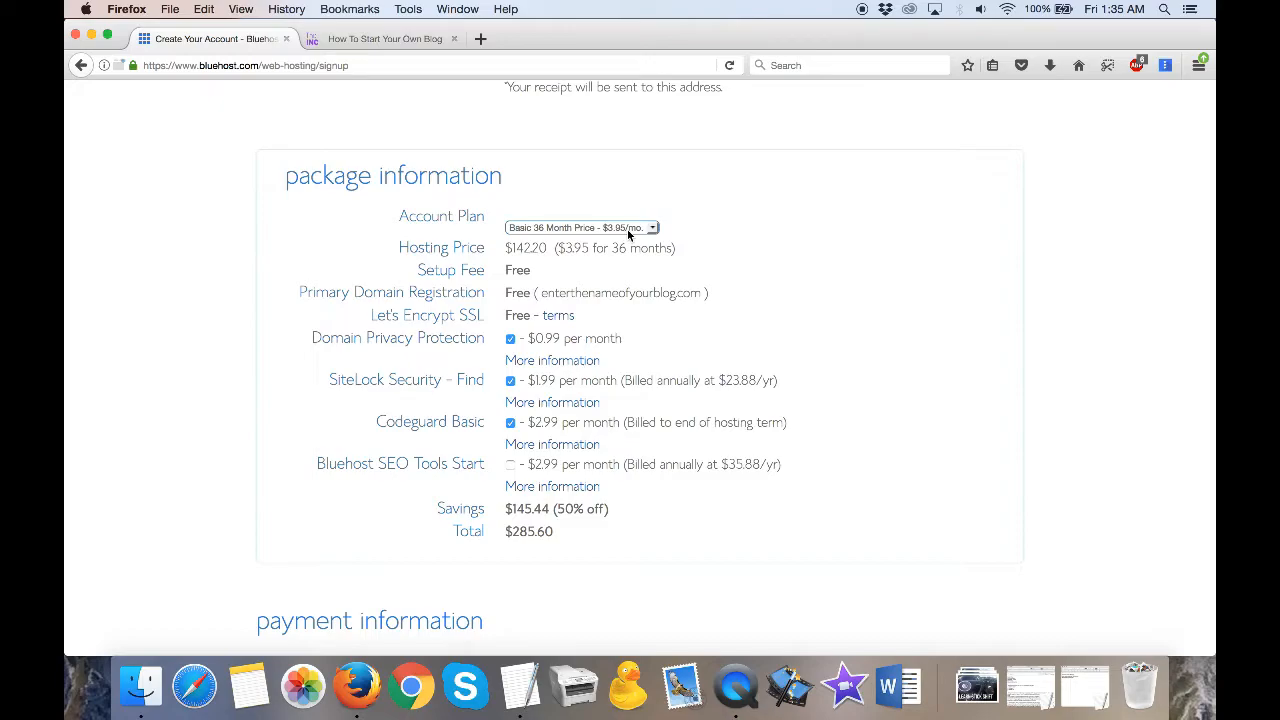
pyautogui.click(627, 229)
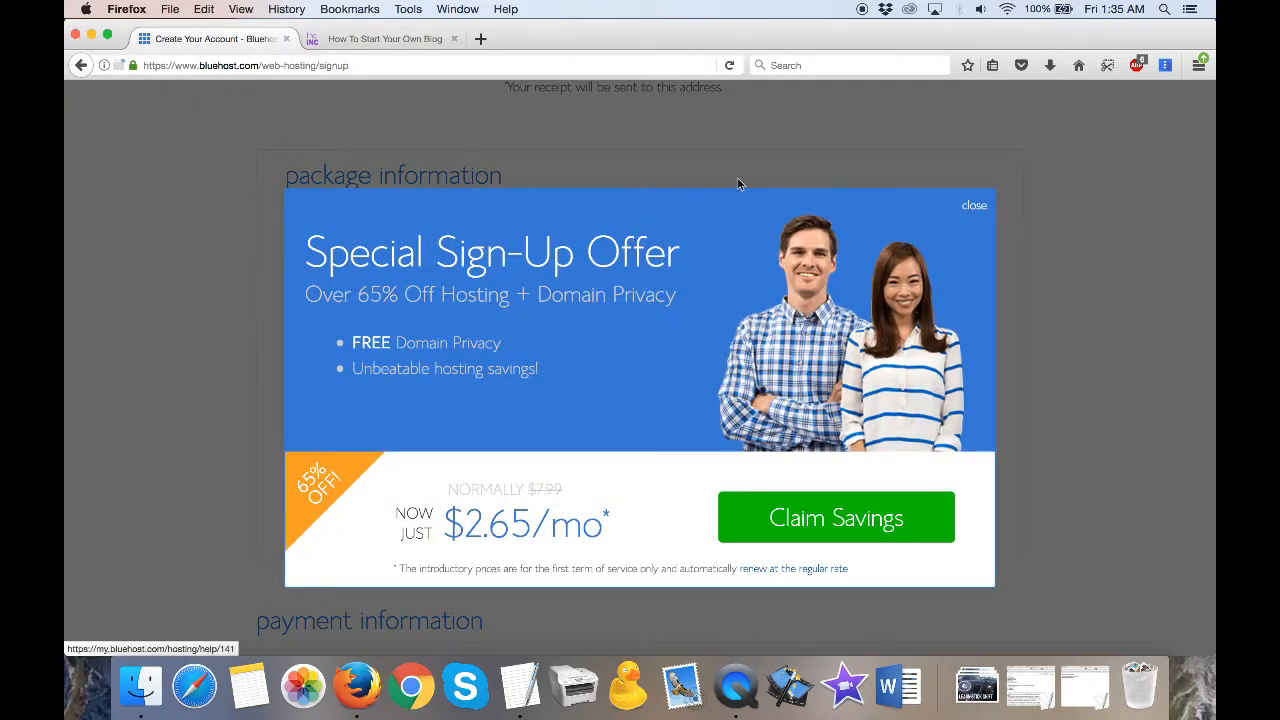
pyautogui.click(973, 207)
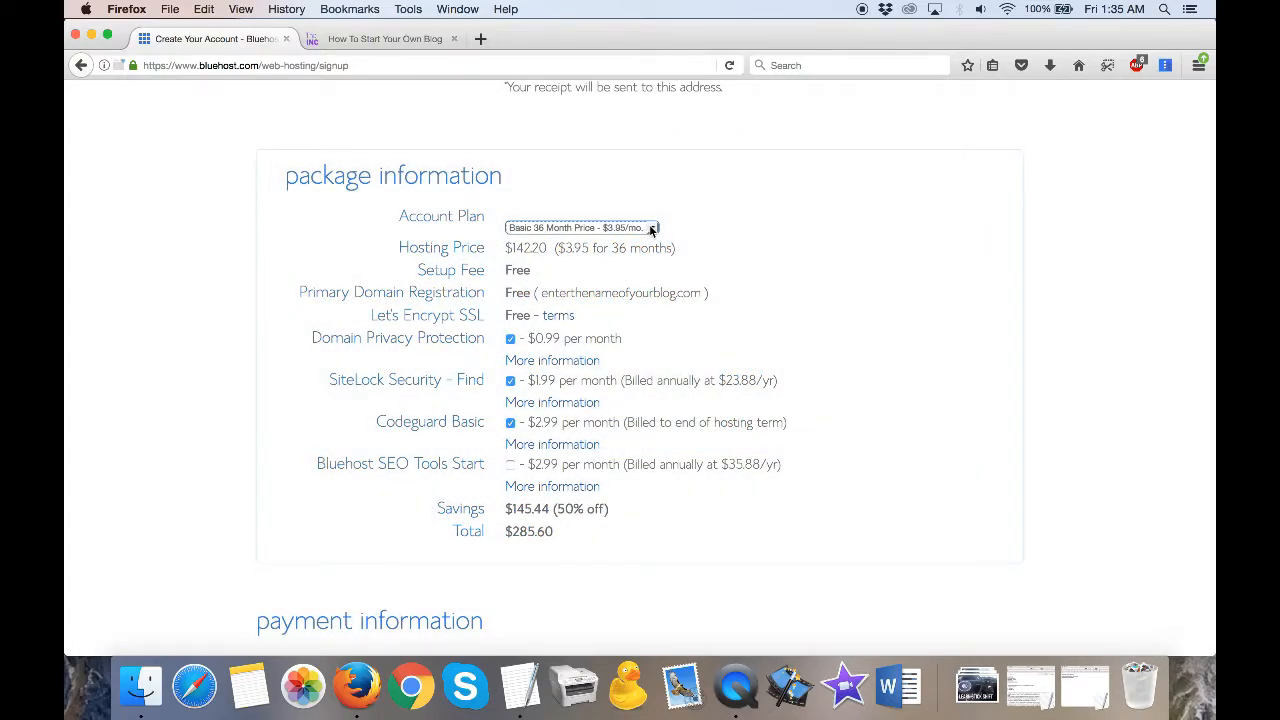
# - Try the 12-month and 24-month Basic plans, settling on Basic 12 Month Price - $5.95/mo as the account plan
pyautogui.click(650, 229)
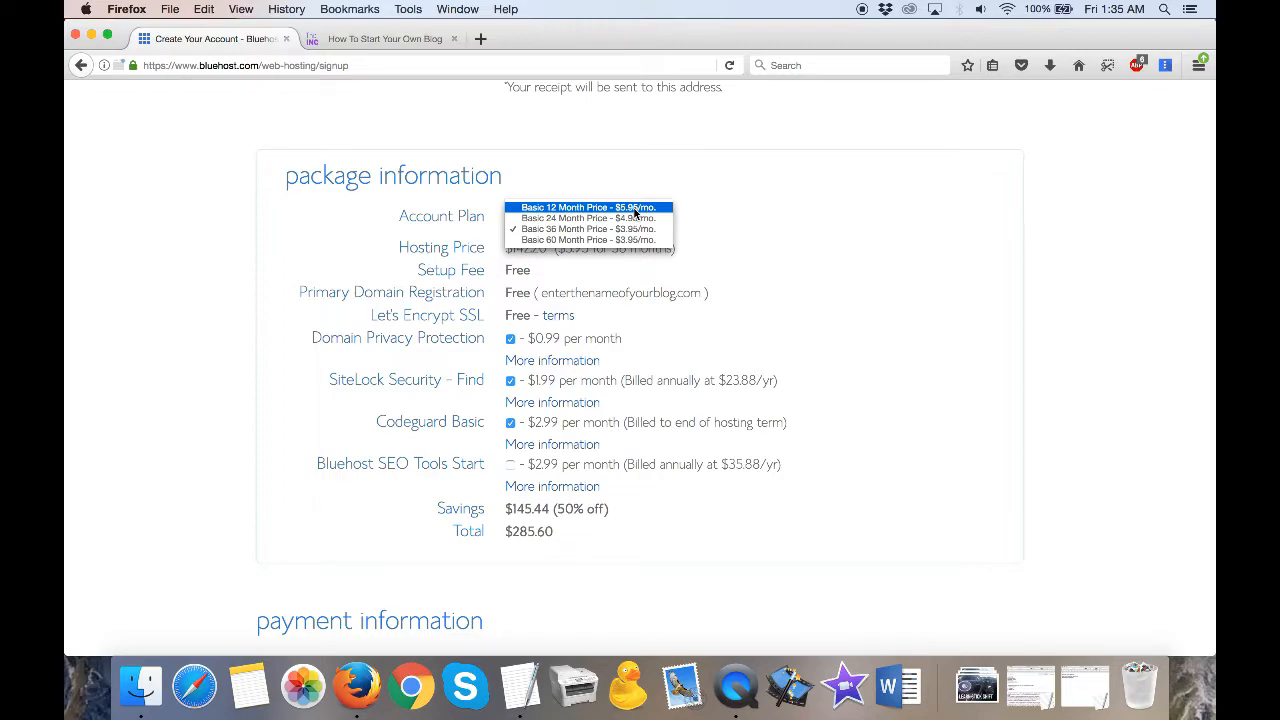
pyautogui.click(634, 208)
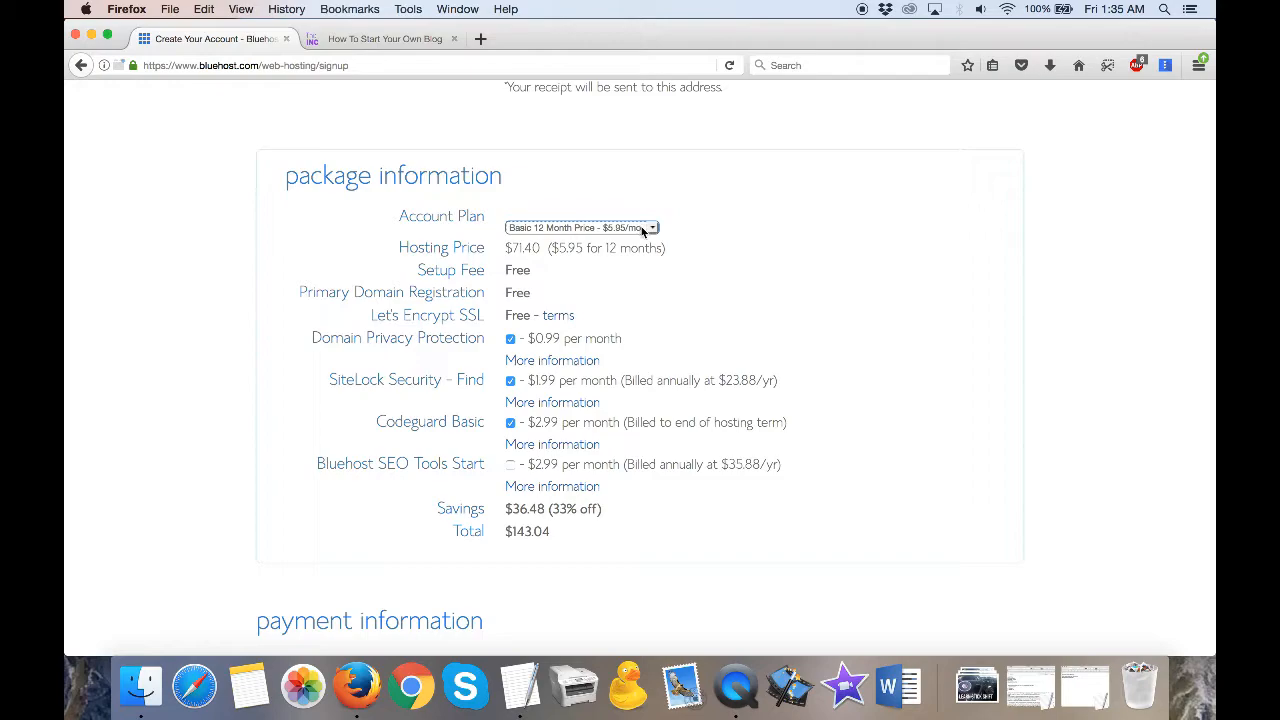
pyautogui.click(643, 229)
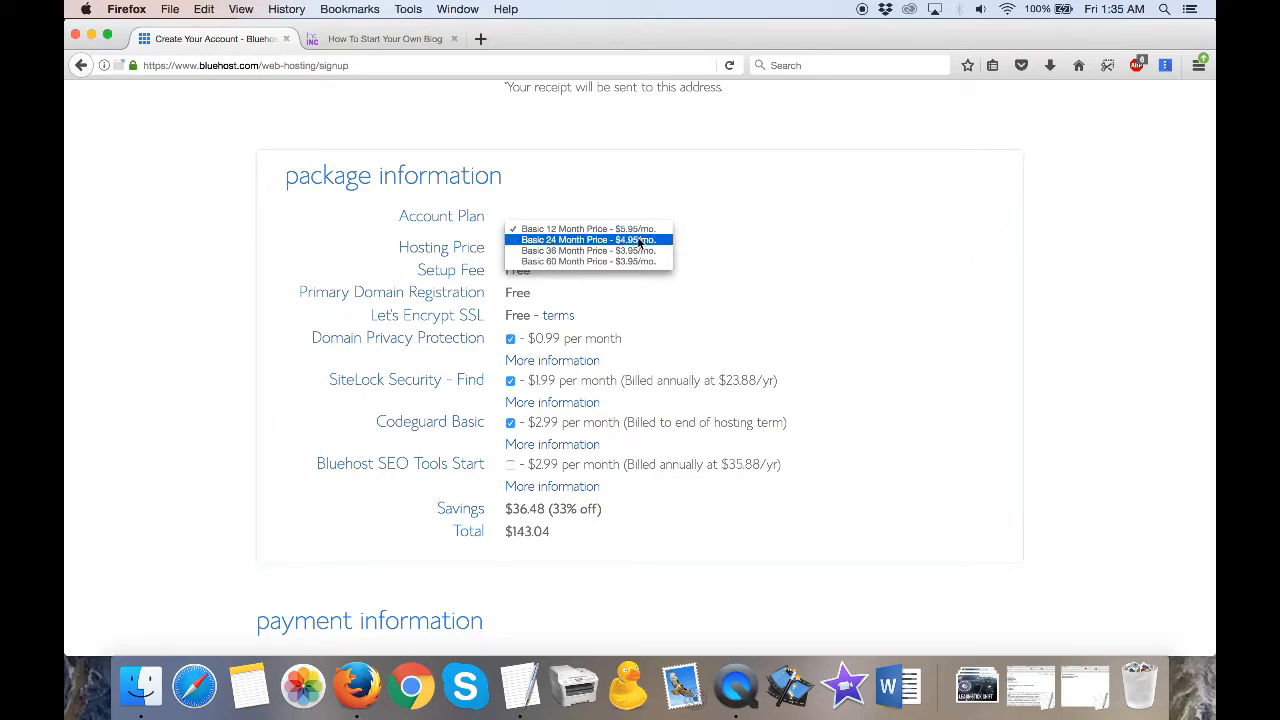
pyautogui.click(640, 240)
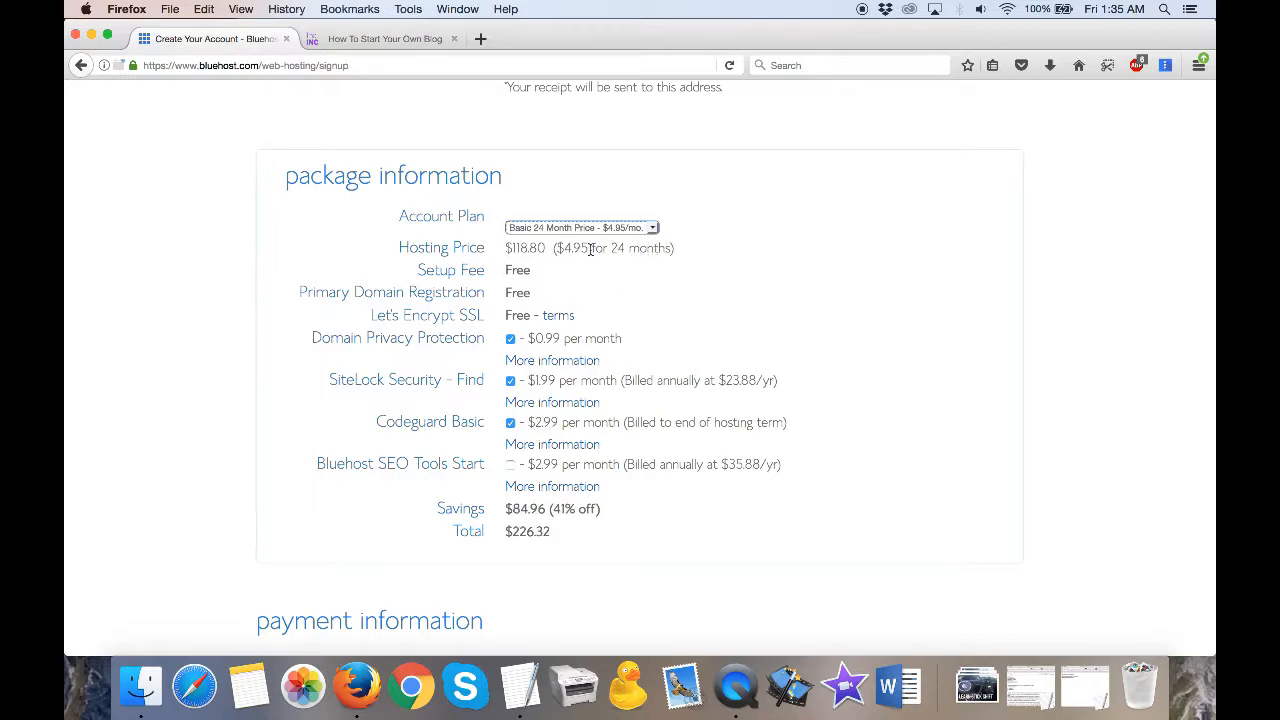
pyautogui.click(651, 226)
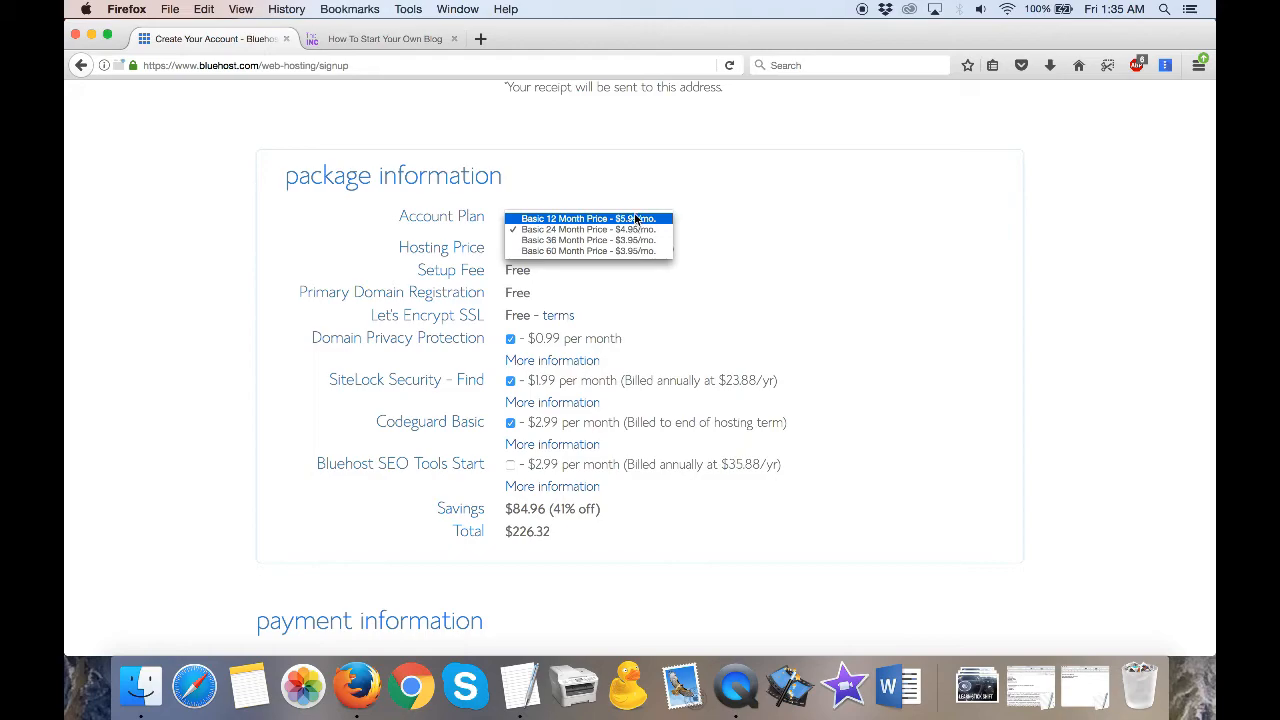
pyautogui.click(636, 218)
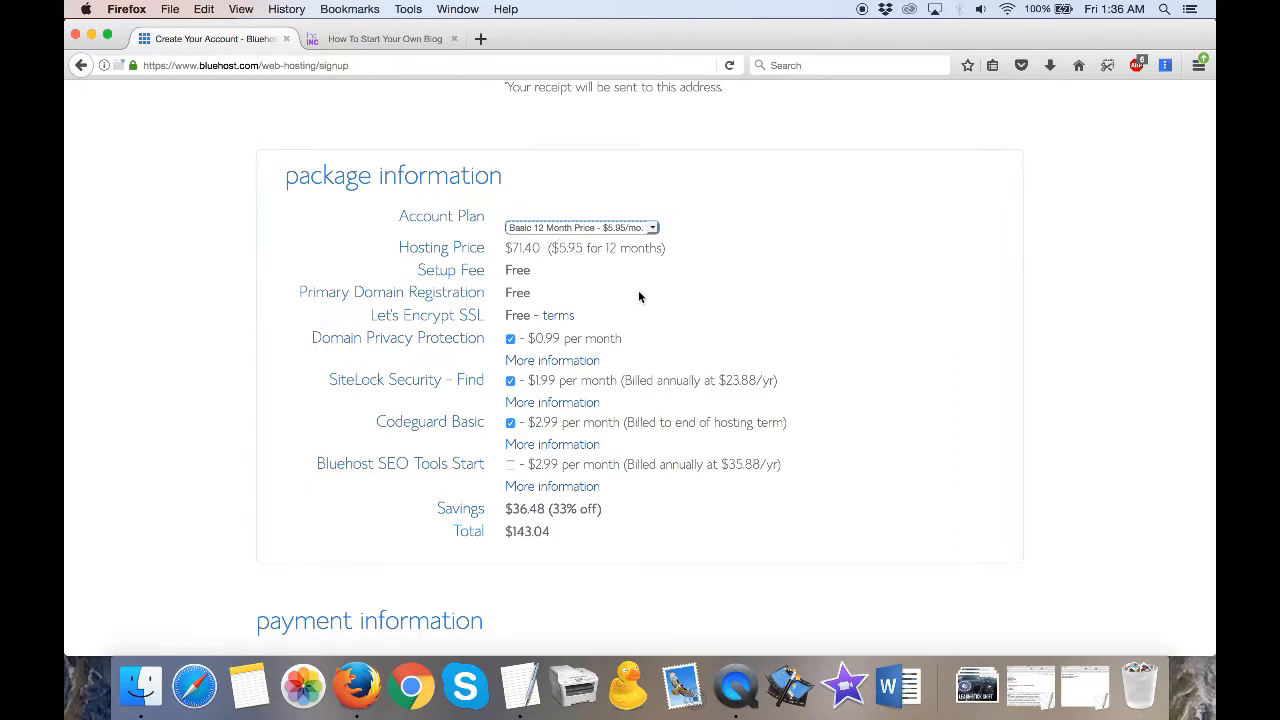
# - Deselect Domain Privacy Protection, close the confirmation dialog without choosing an option, and select the protection again
pyautogui.scroll(-1, 639, 296)
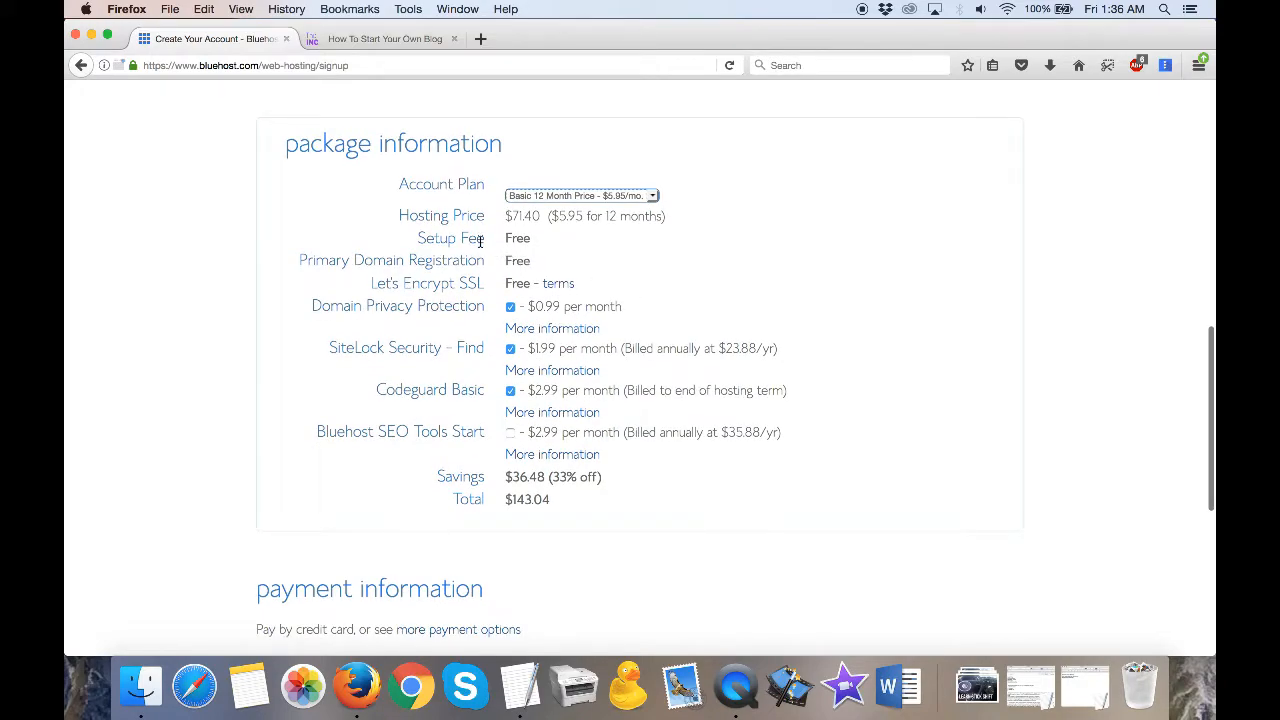
pyautogui.scroll(-3, 517, 300)
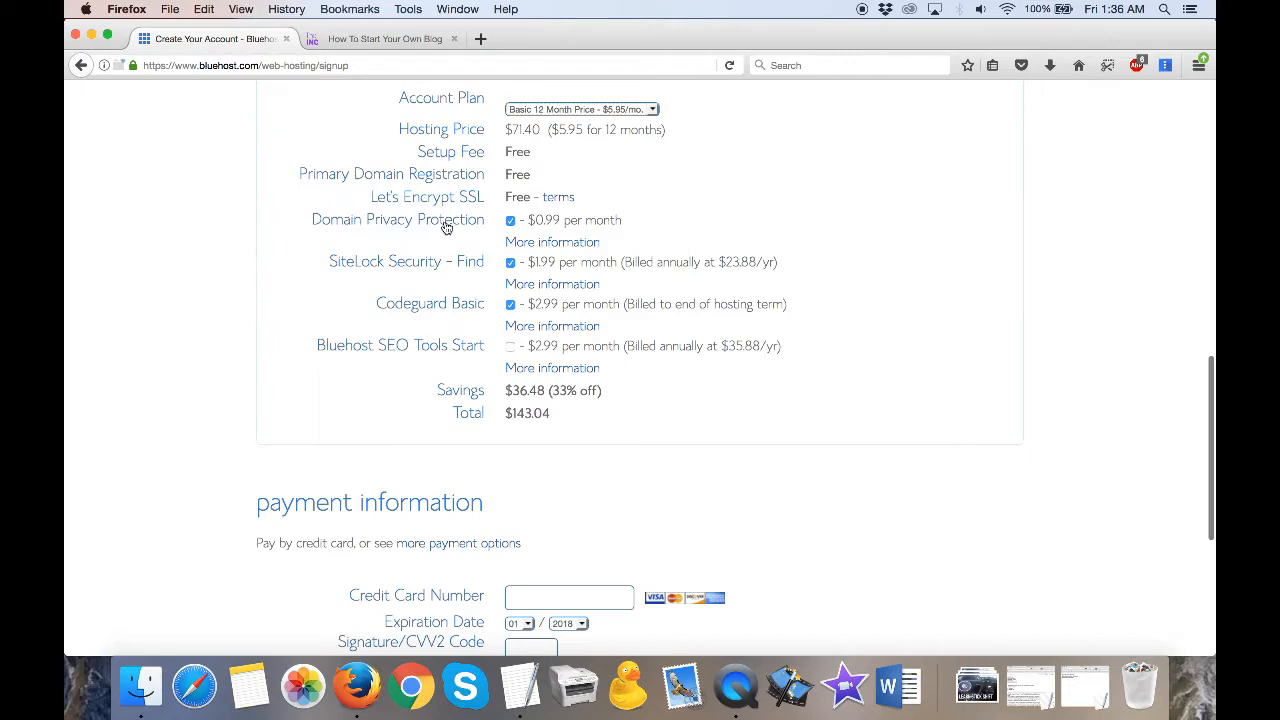
pyautogui.click(510, 221)
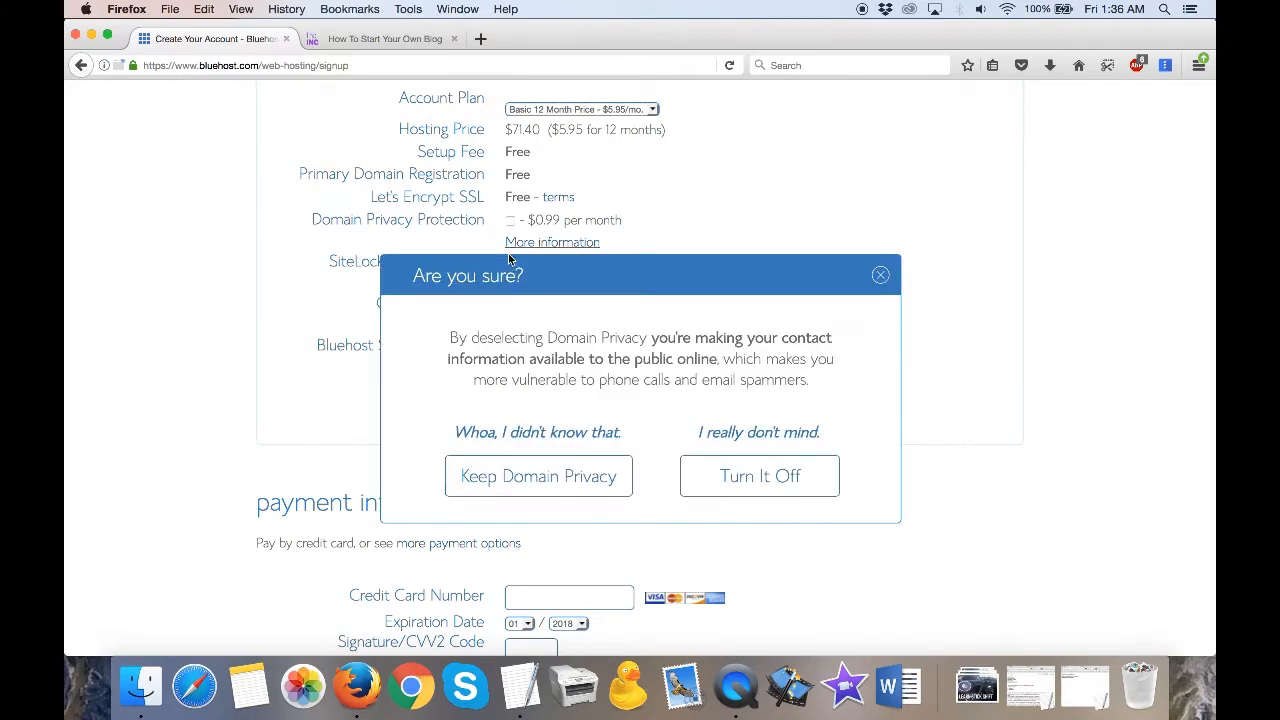
pyautogui.click(880, 276)
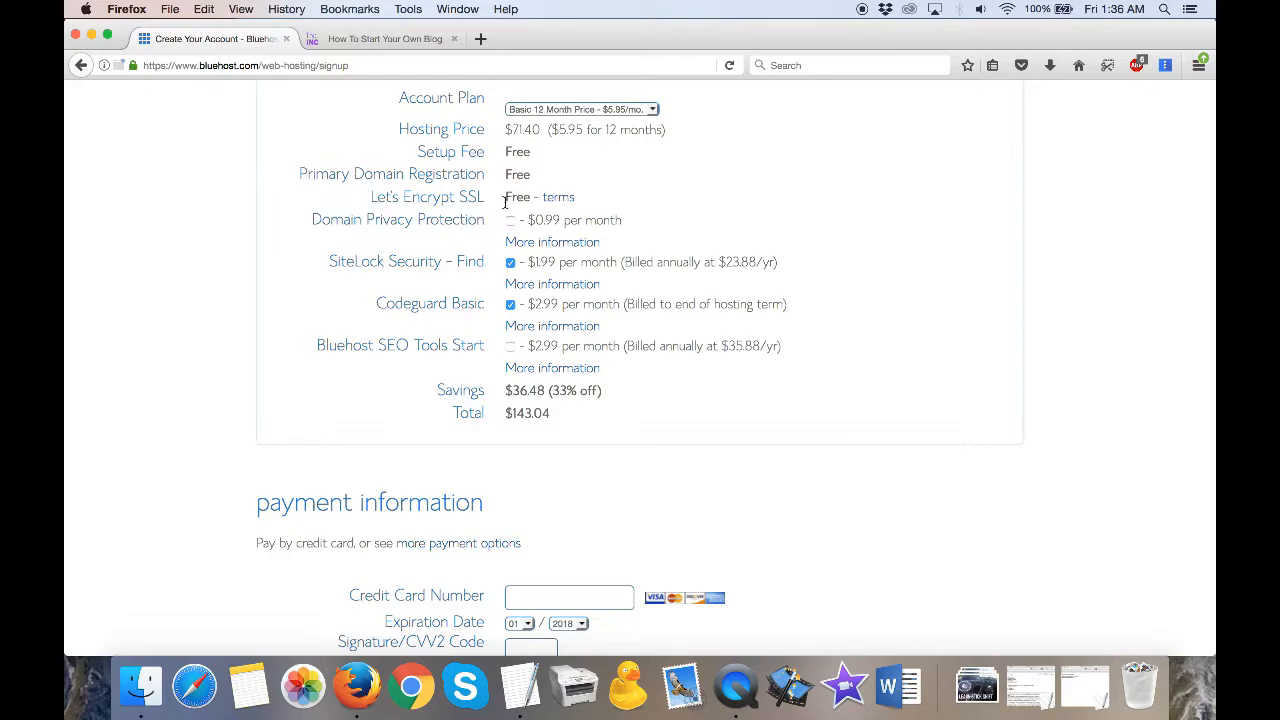
pyautogui.scroll(10, 505, 201)
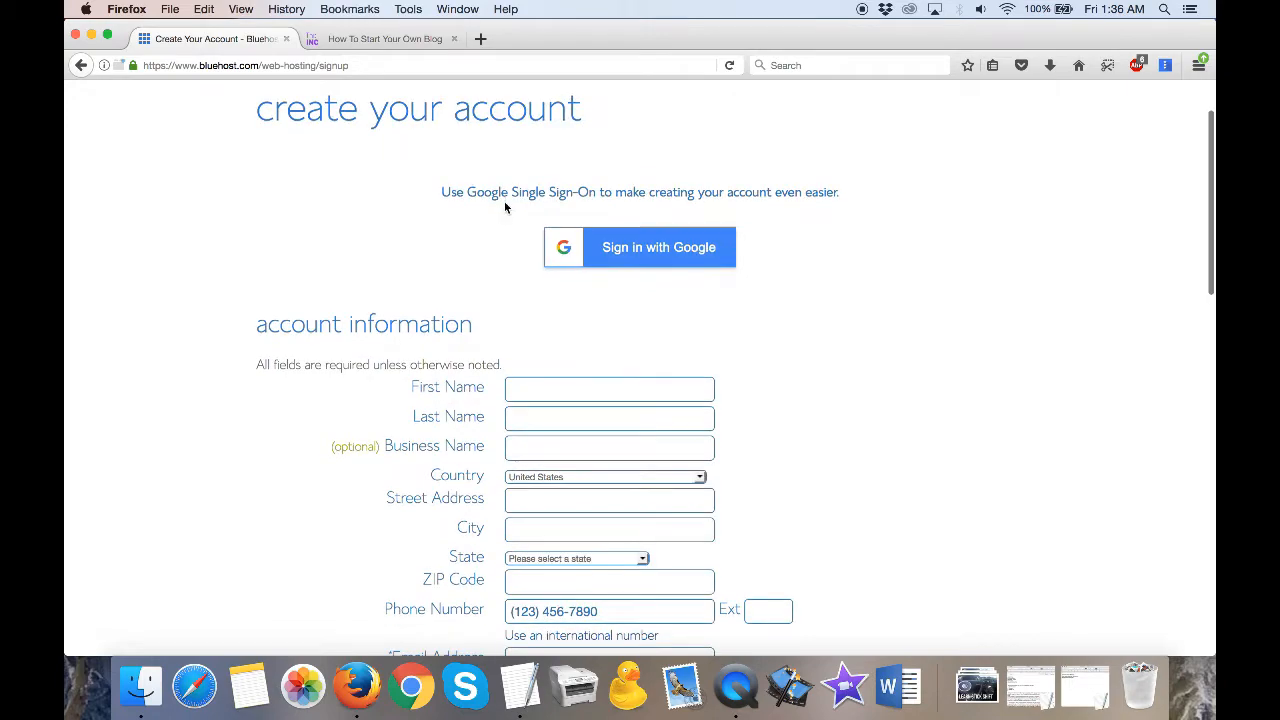
pyautogui.scroll(-8, 569, 389)
pyautogui.scroll(-7, 579, 565)
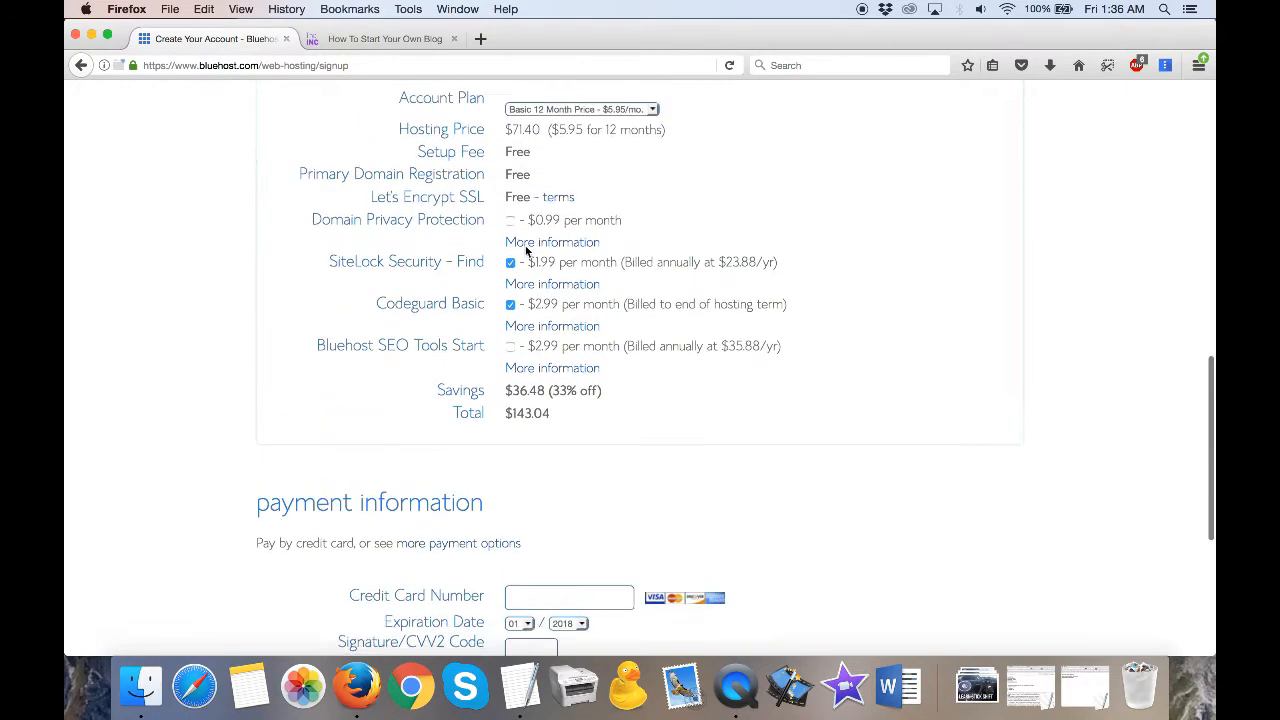
pyautogui.scroll(1, 528, 248)
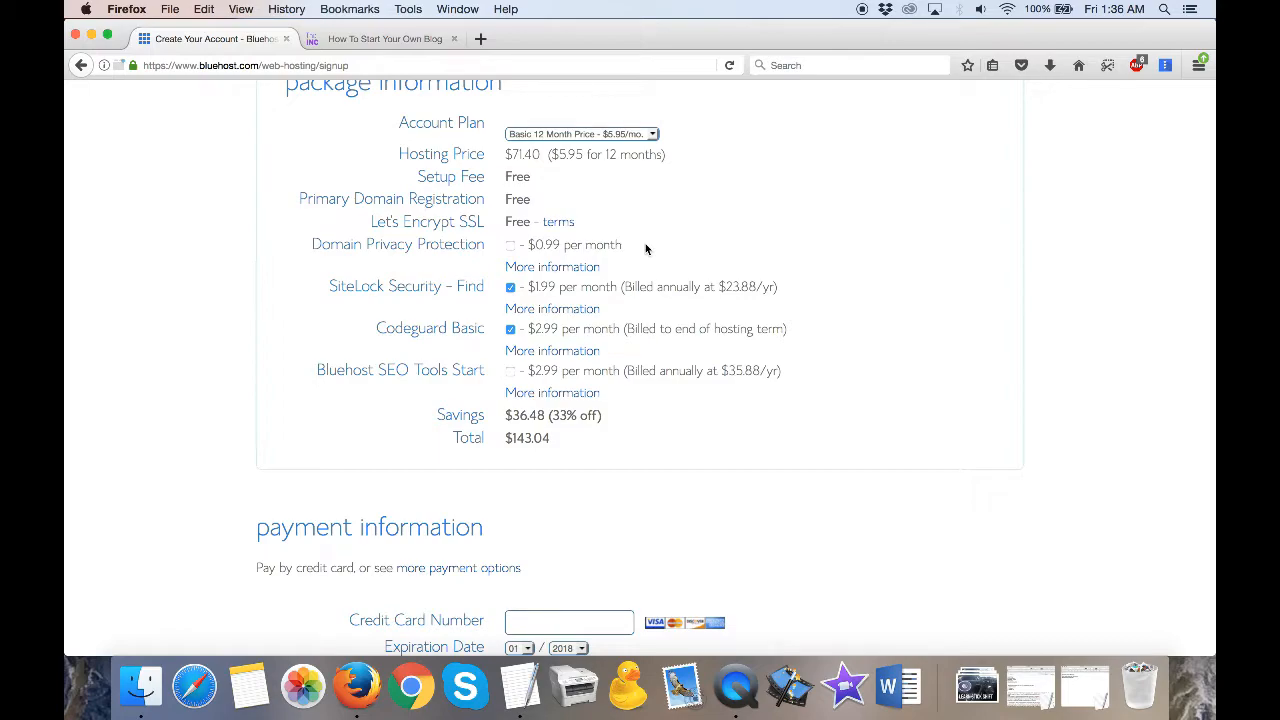
pyautogui.scroll(1, 645, 243)
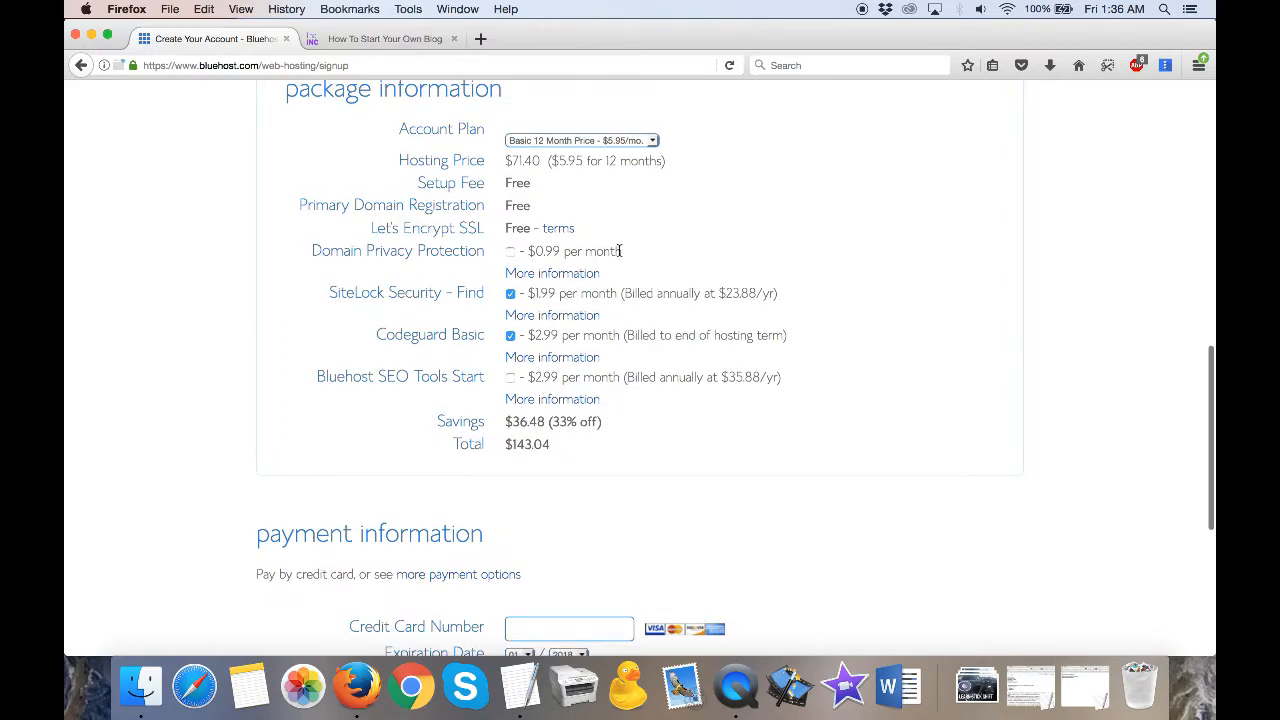
pyautogui.click(511, 254)
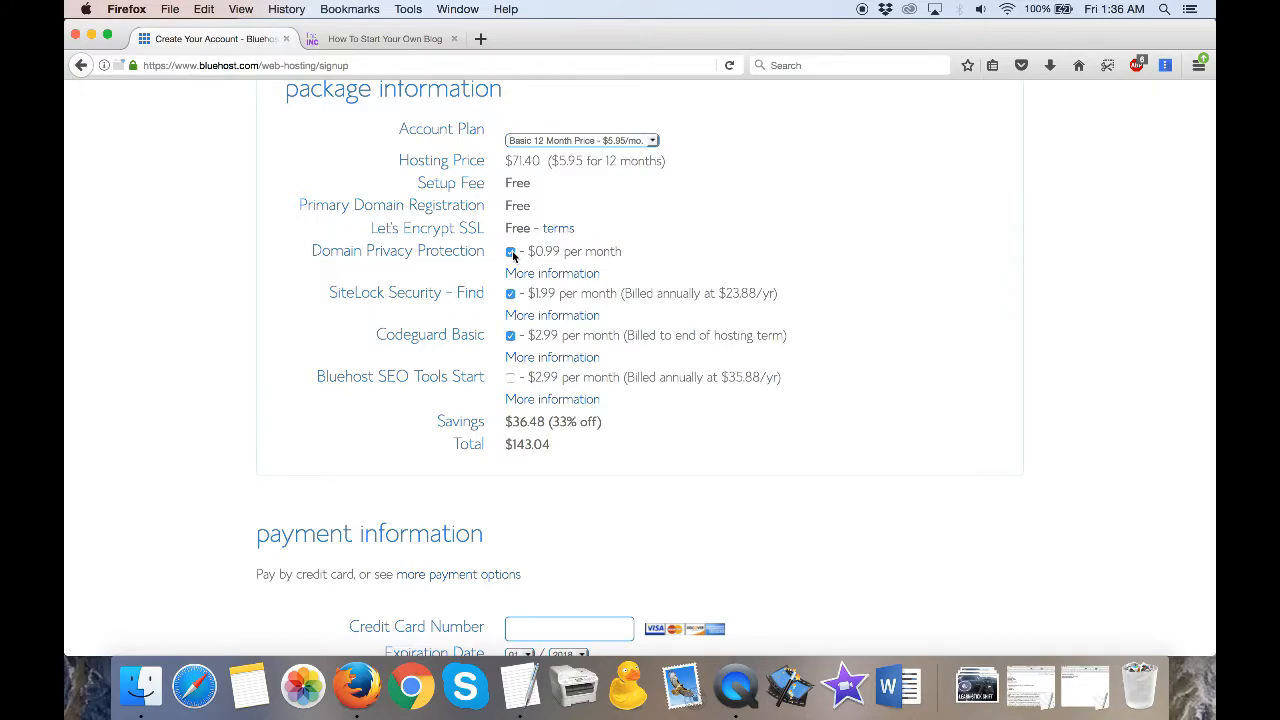
# - Remove the Domain Privacy Protection, SiteLock Security - Find and Codeguard Basic add-ons from the hosting package
pyautogui.click(511, 253)
pyautogui.click(511, 295)
pyautogui.click(511, 337)
# - Review the package total, the payment information and the account information fields of the sign-up form
pyautogui.scroll(1, 543, 392)
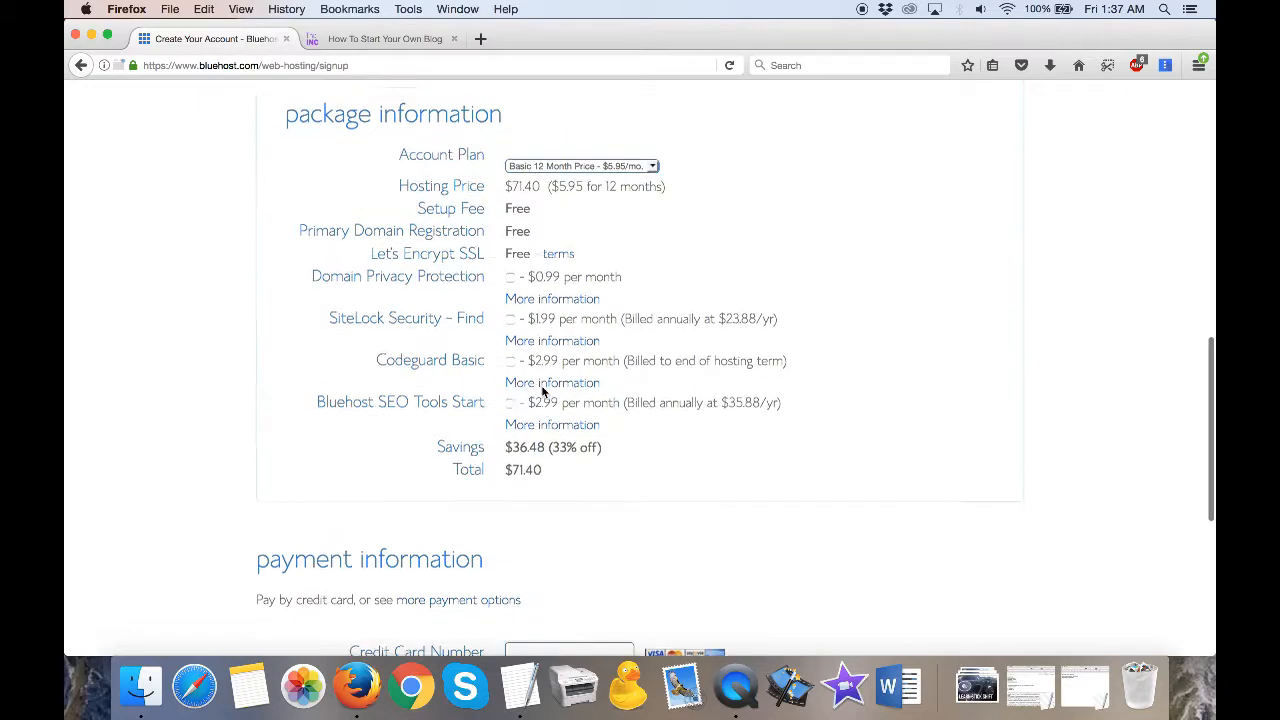
pyautogui.scroll(-5, 557, 437)
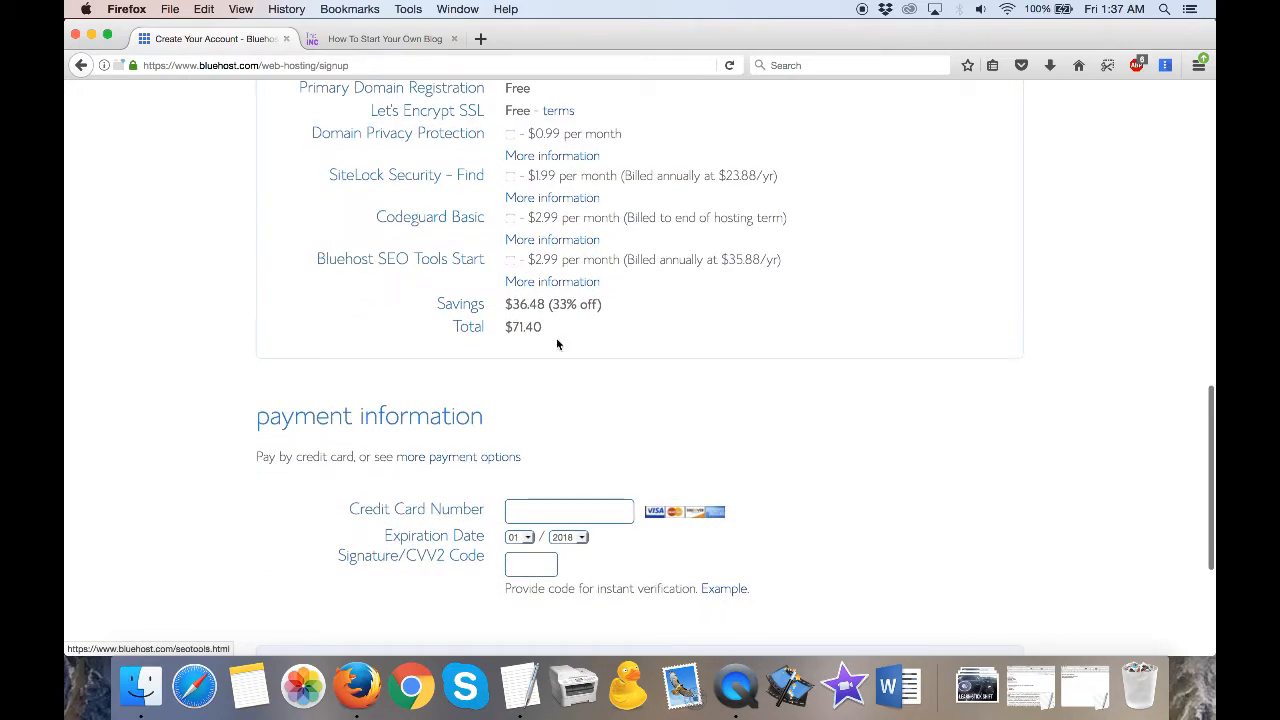
pyautogui.scroll(-5, 520, 349)
pyautogui.scroll(-3, 731, 302)
pyautogui.scroll(20, 731, 302)
pyautogui.scroll(2, 731, 302)
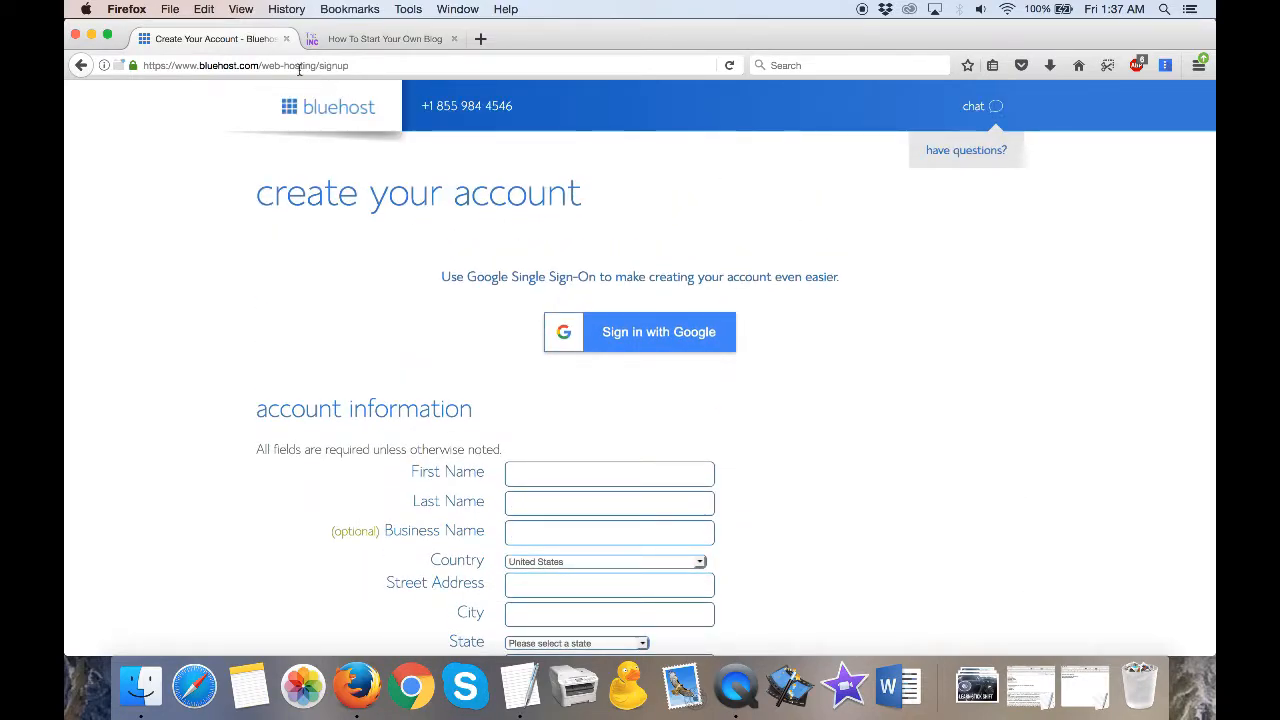
pyautogui.scroll(-2, 500, 369)
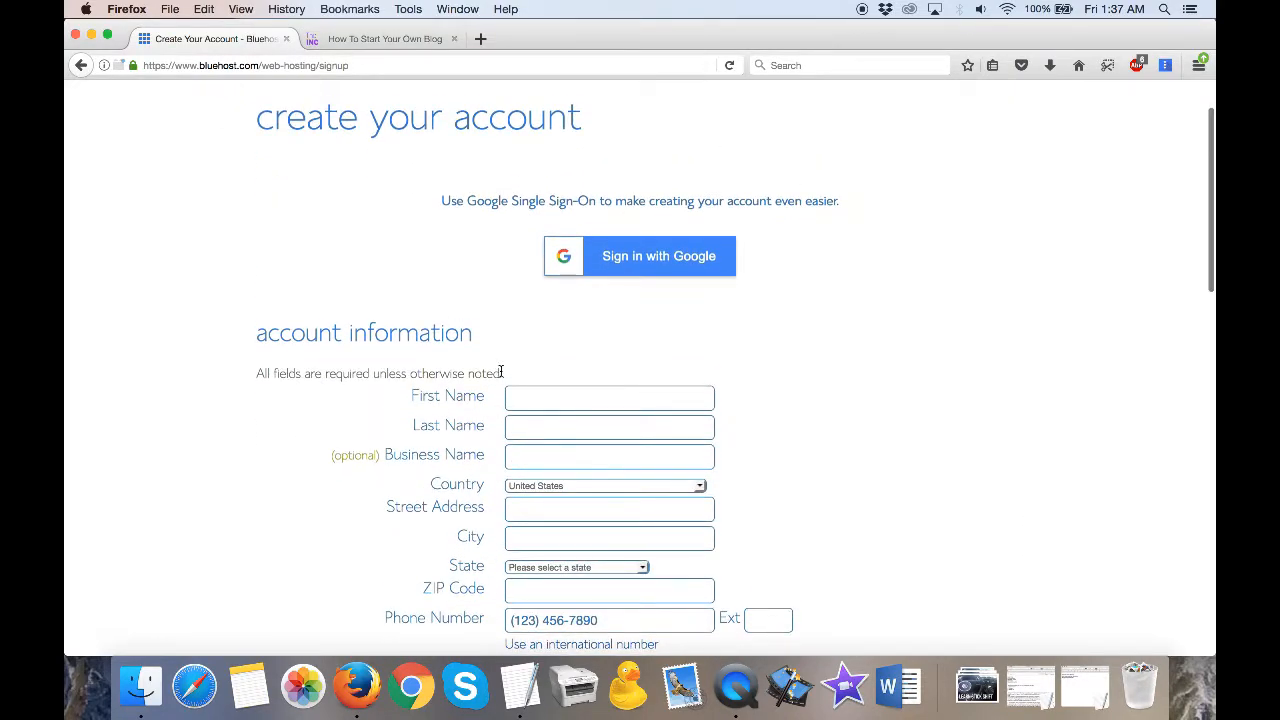
# - Open the Bluehost home page in a new browser tab and go to its account login page
pyautogui.click(481, 42)
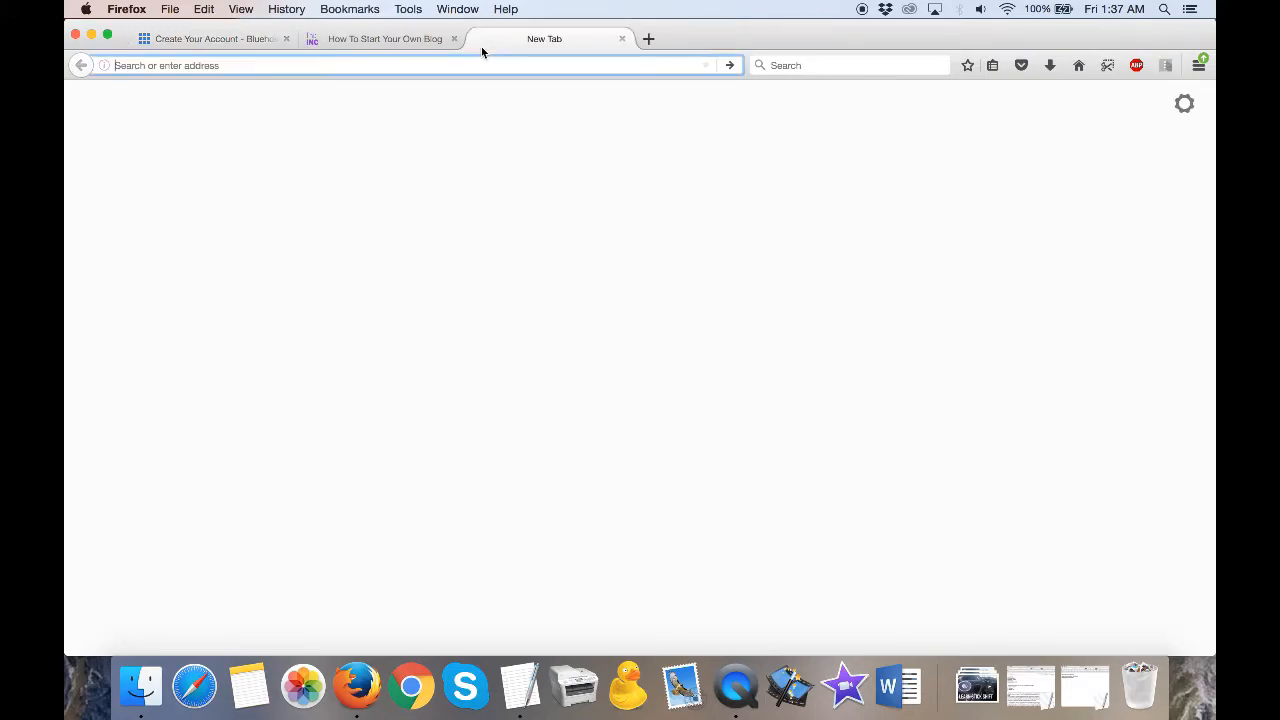
pyautogui.write('bluehost.com')
pyautogui.press('Return')
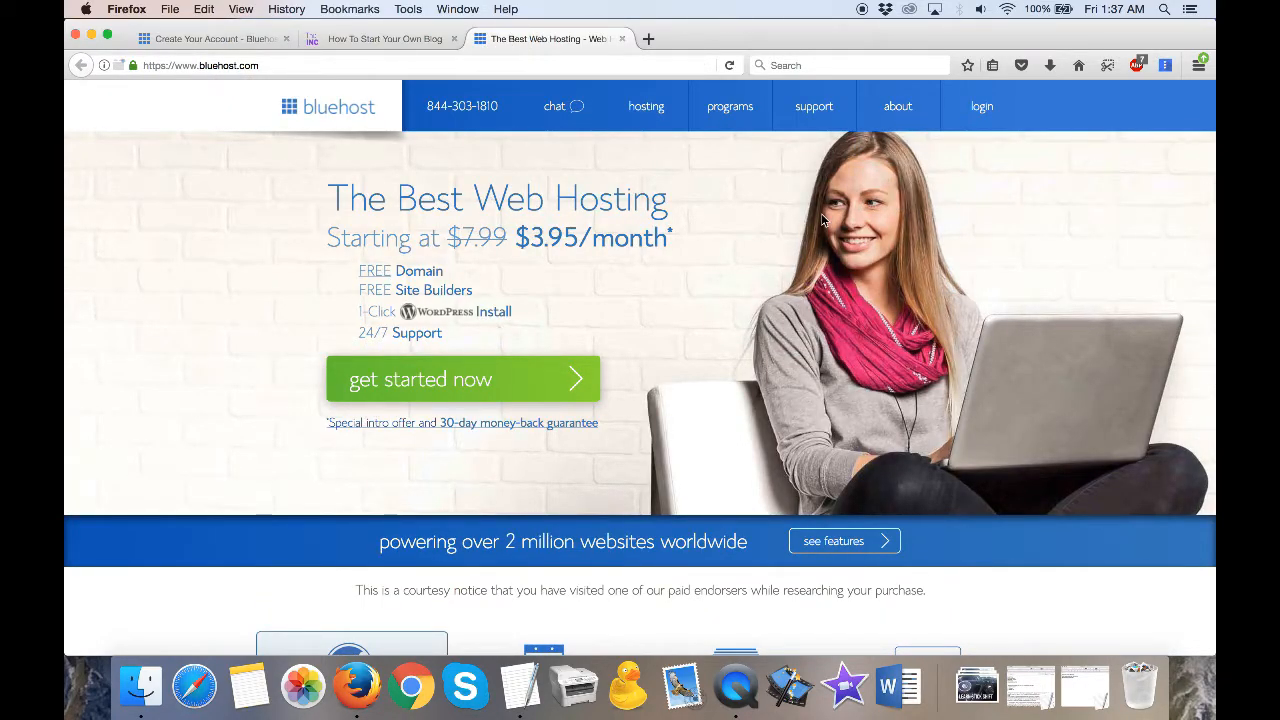
pyautogui.click(985, 106)
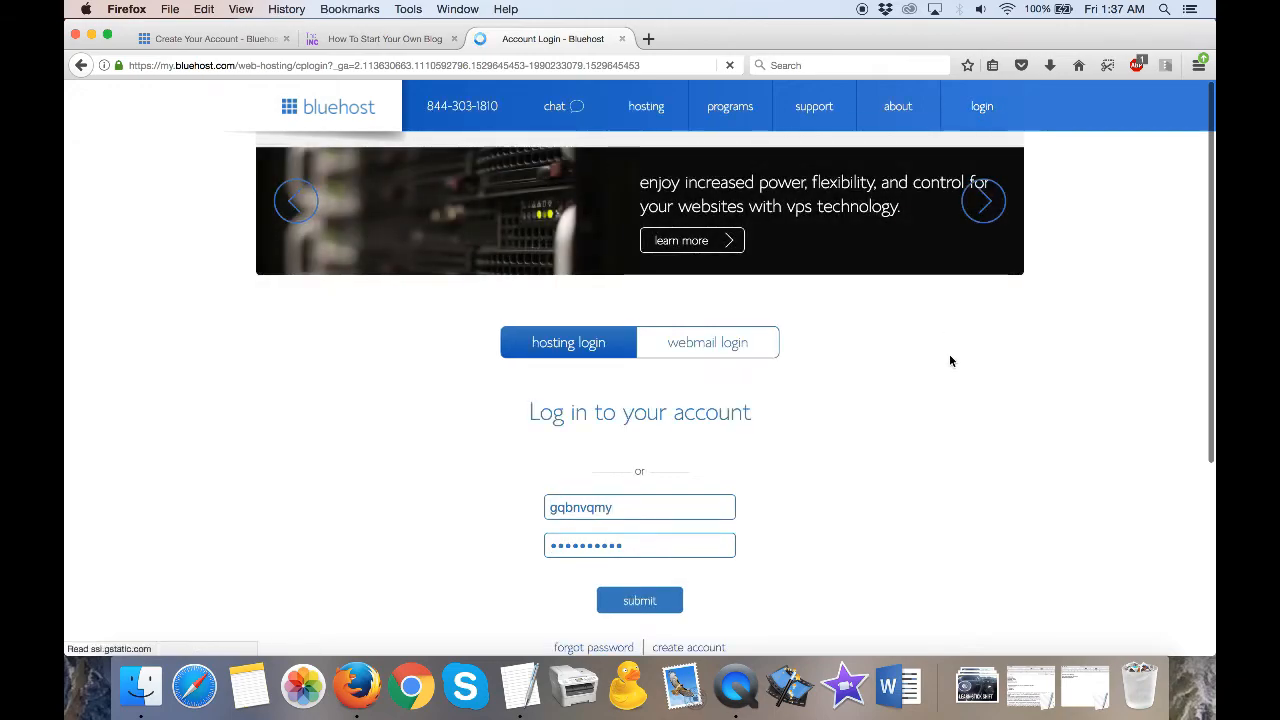
# - Log in to the hosting account with the prefilled username and password
pyautogui.scroll(-2, 949, 356)
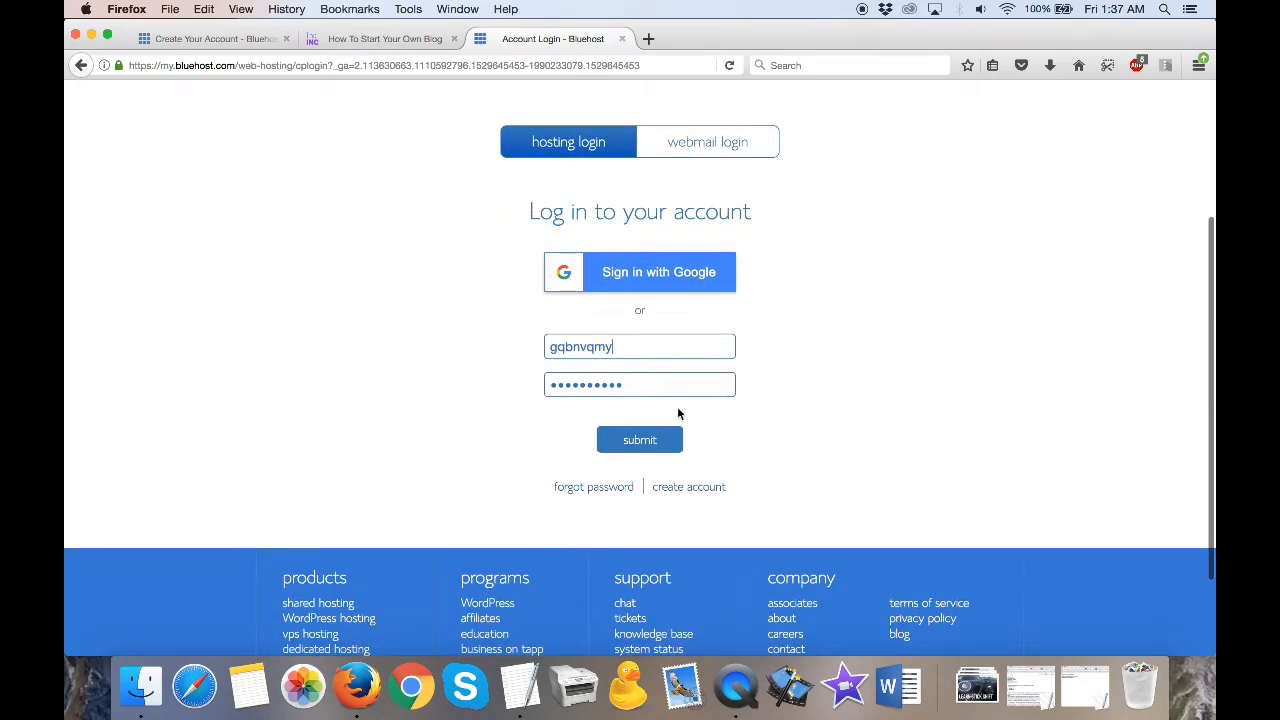
pyautogui.doubleClick(648, 346)
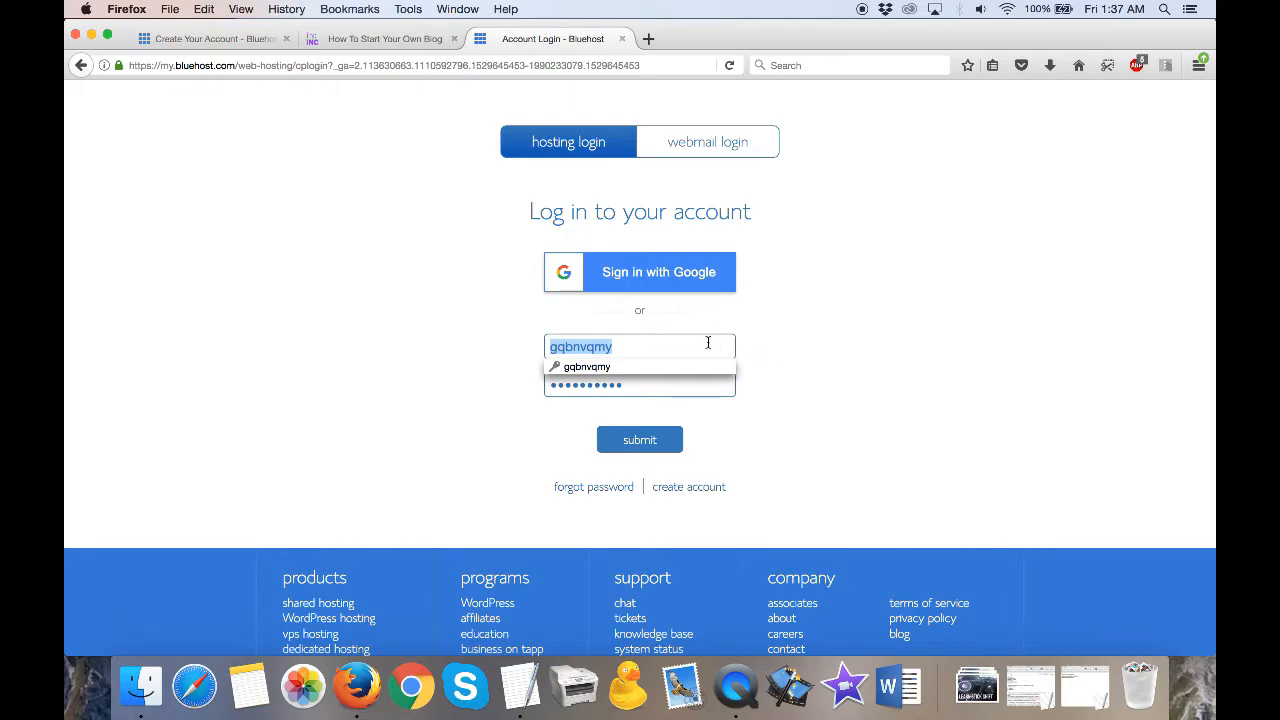
pyautogui.click(829, 366)
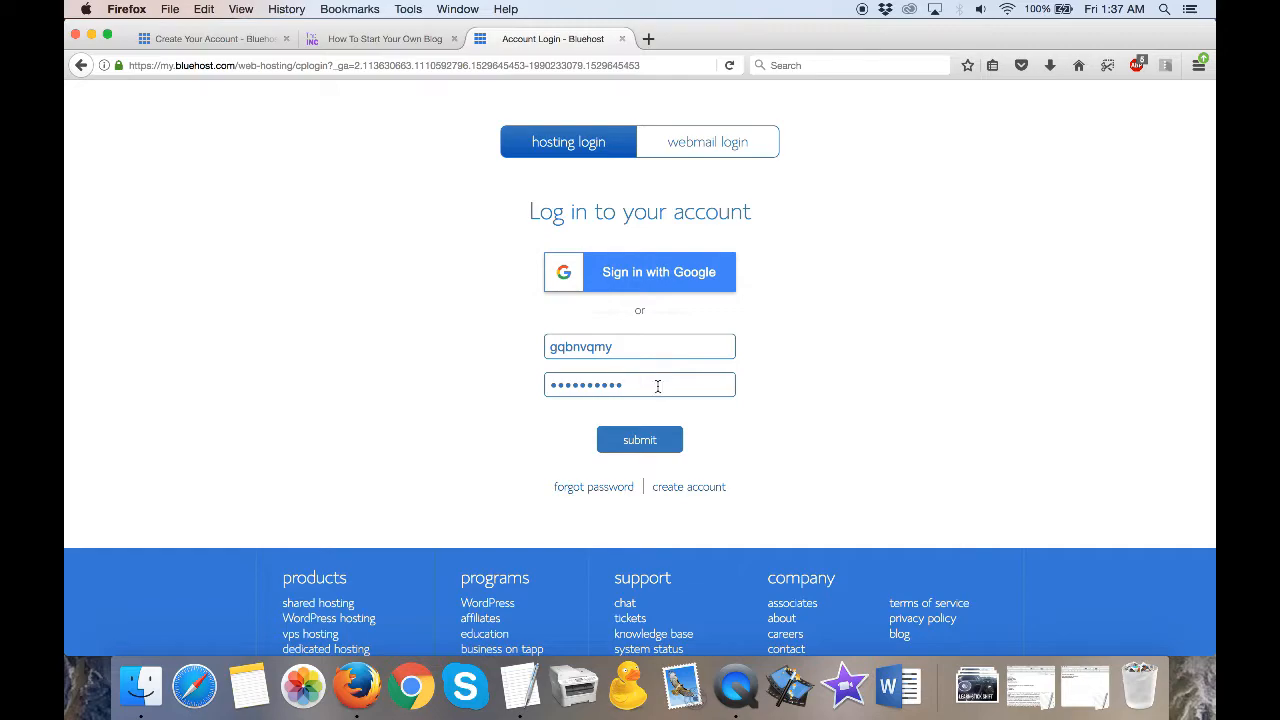
pyautogui.click(637, 442)
pyautogui.click(639, 442)
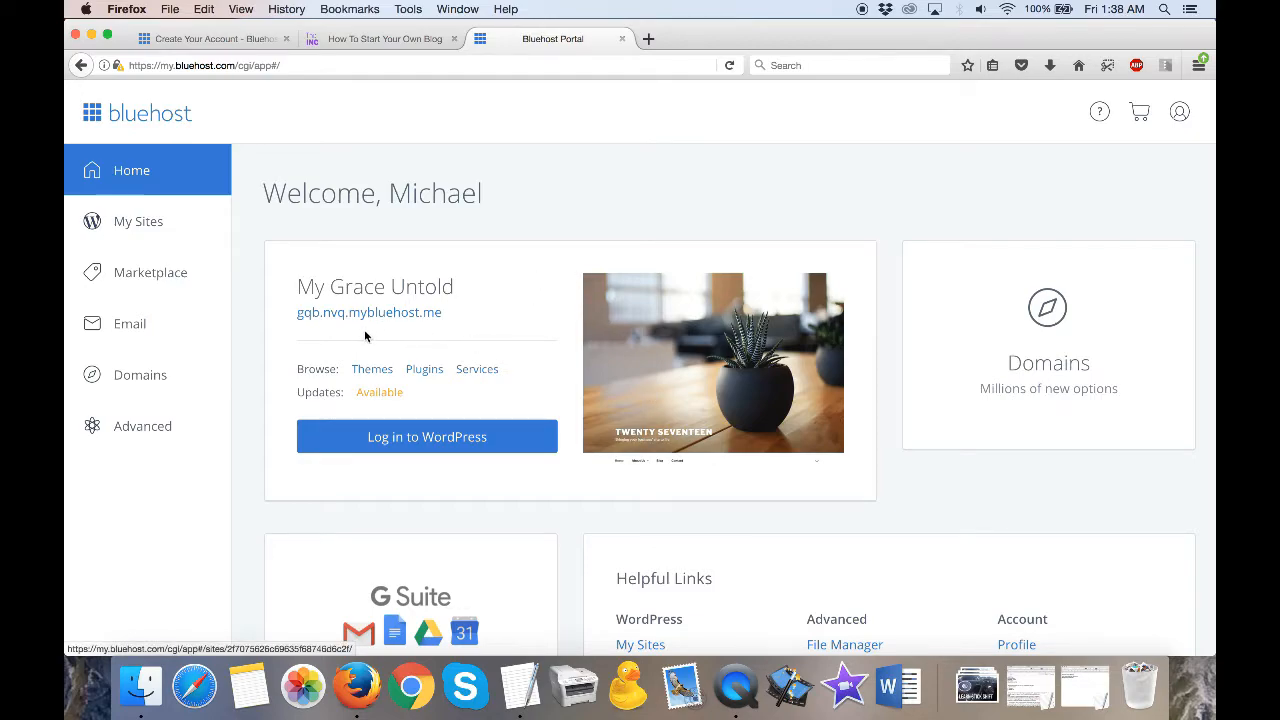
# - Look over the hosting portal's home page, including the WordPress site card and the Helpful Links section
pyautogui.scroll(-4, 602, 578)
pyautogui.scroll(1, 602, 580)
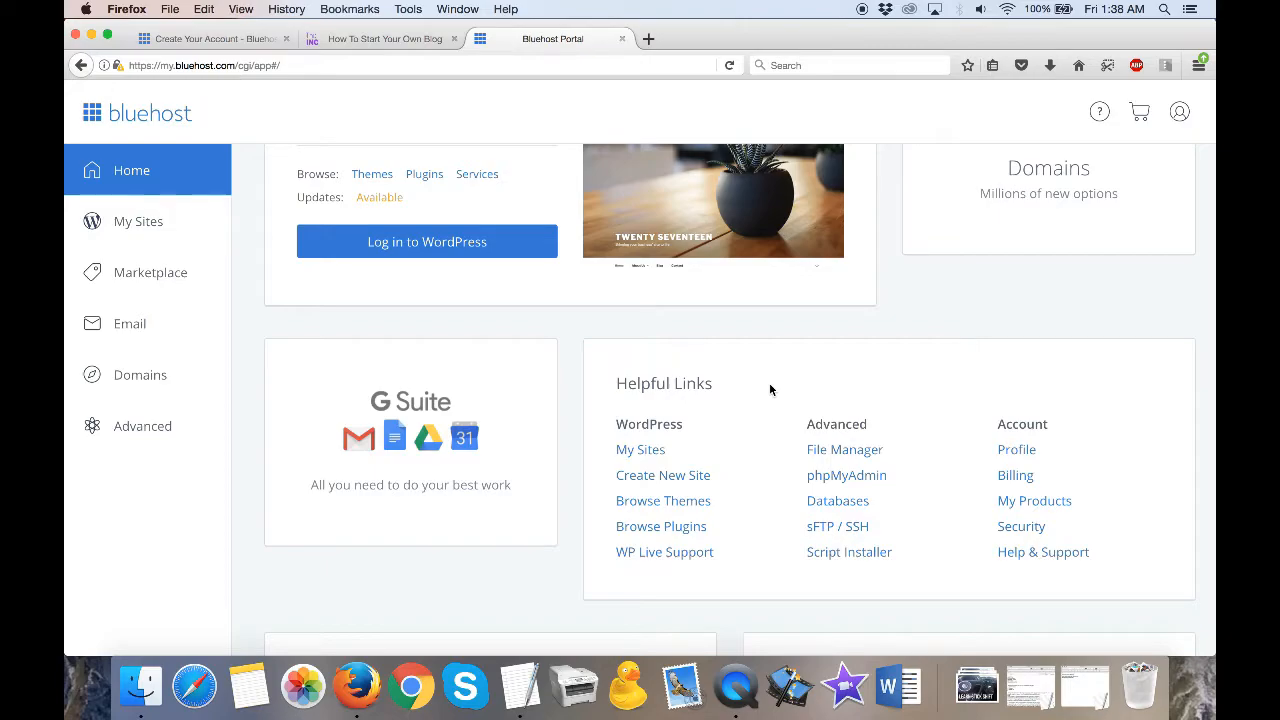
pyautogui.scroll(5, 769, 389)
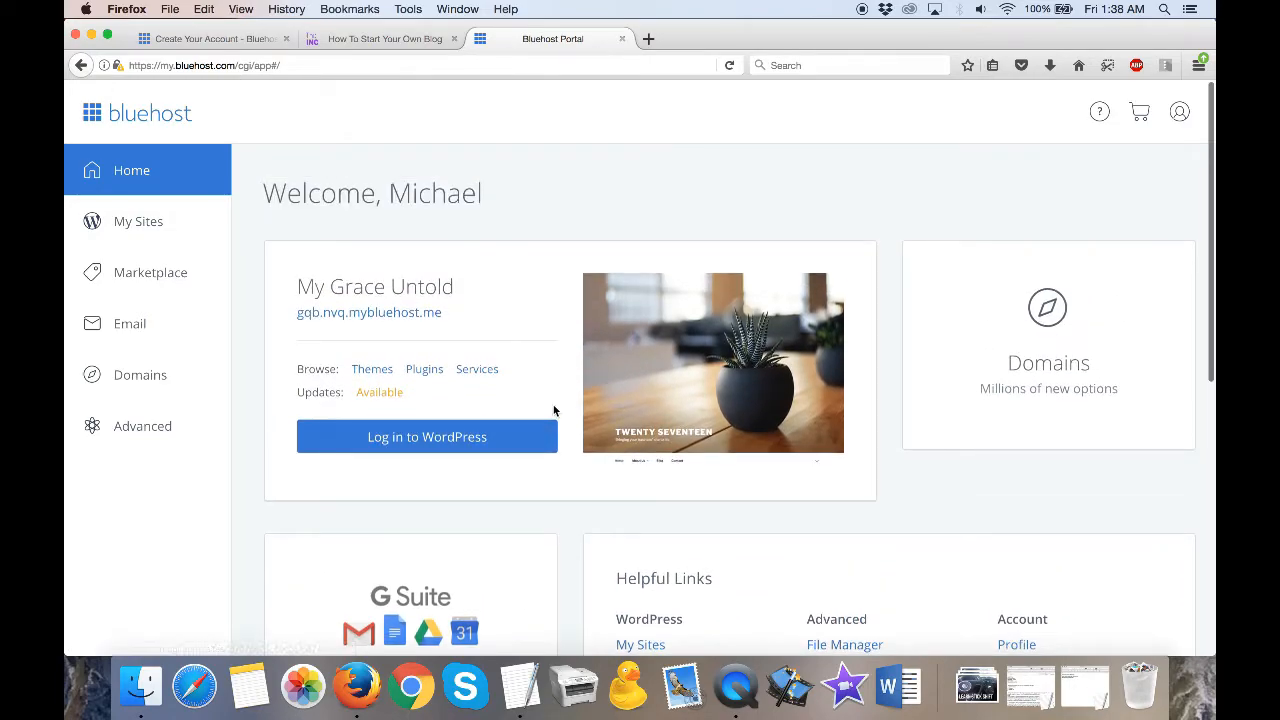
pyautogui.scroll(-2, 554, 410)
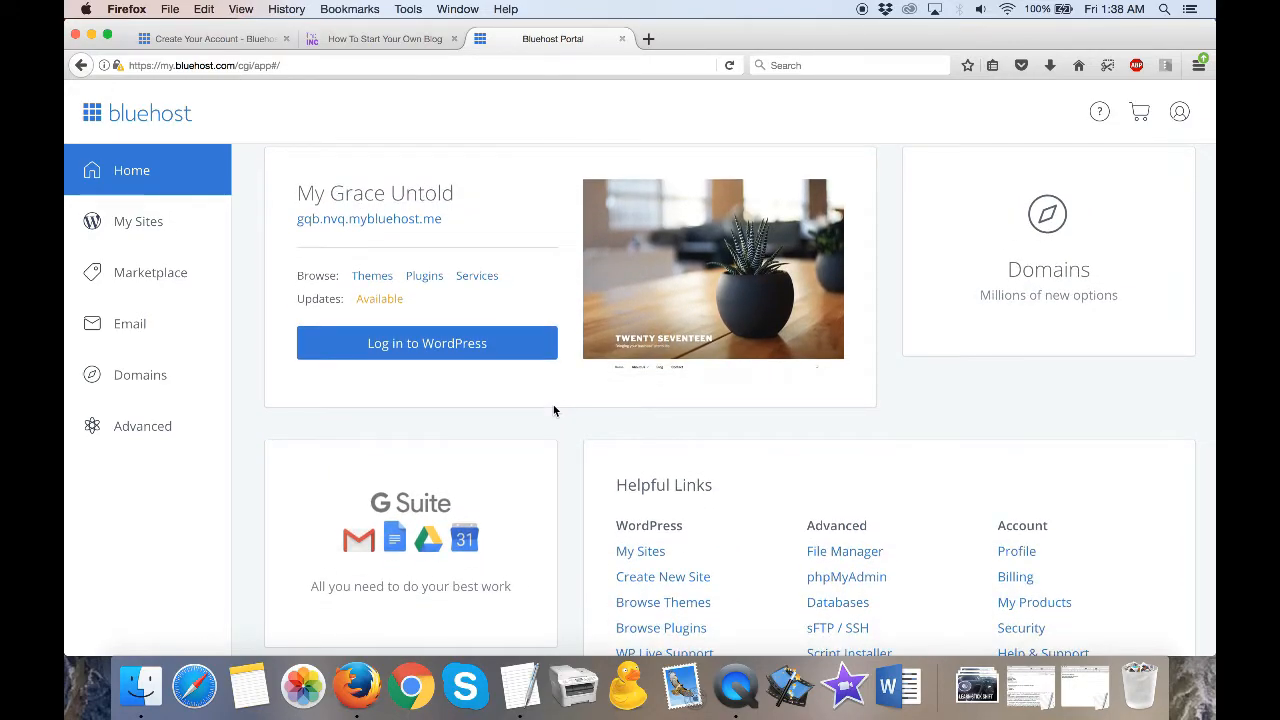
pyautogui.scroll(-2, 605, 452)
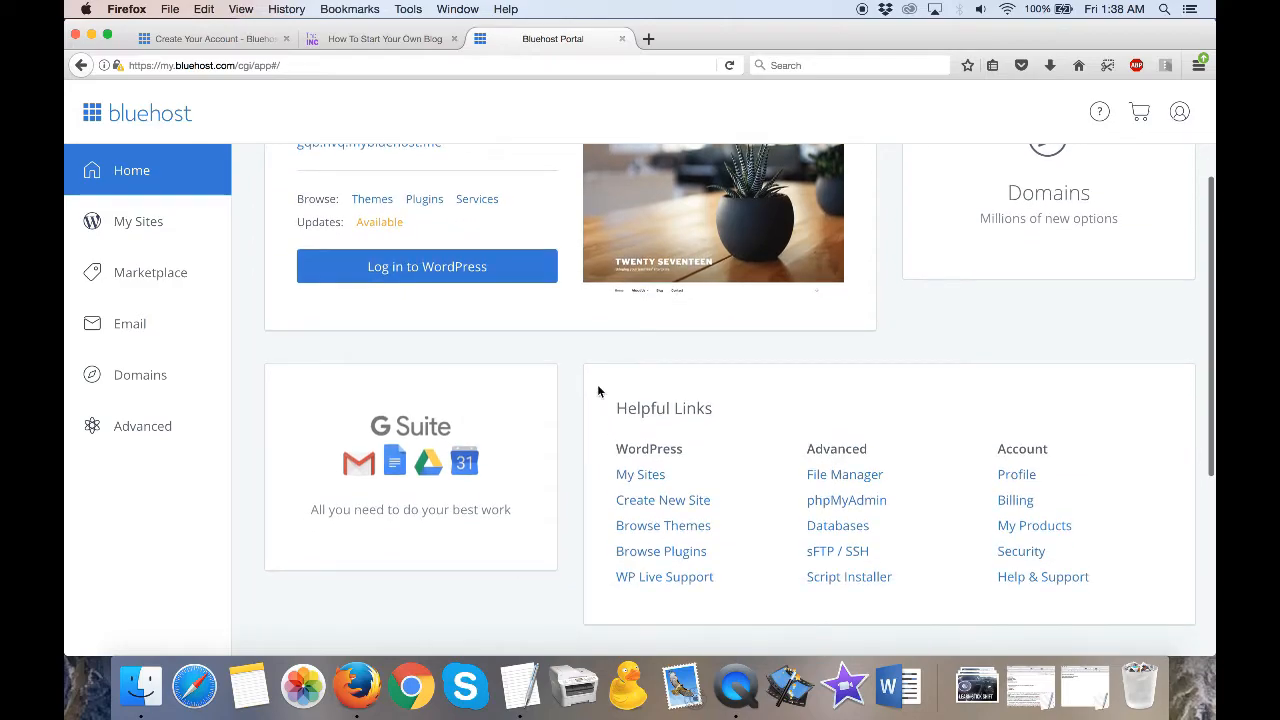
# - Start creating a new WordPress site from the hosting portal's Helpful Links section
pyautogui.scroll(4, 598, 390)
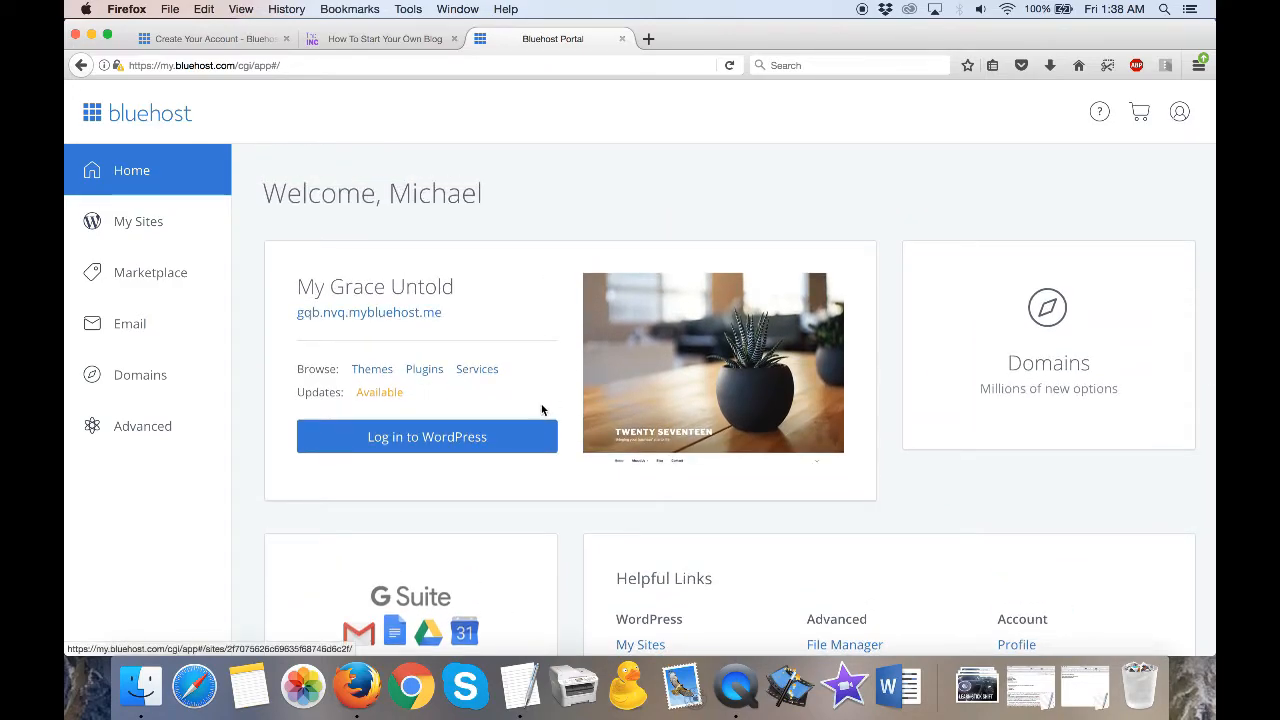
pyautogui.scroll(-5, 560, 420)
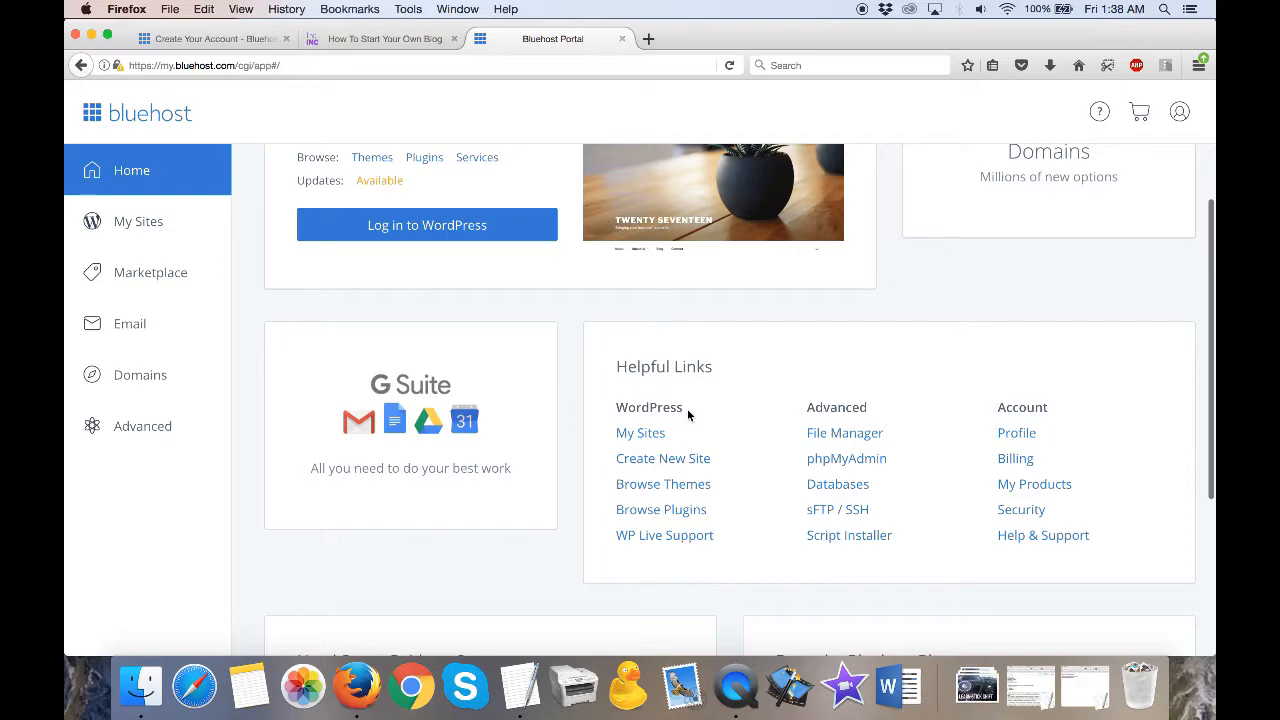
pyautogui.click(674, 460)
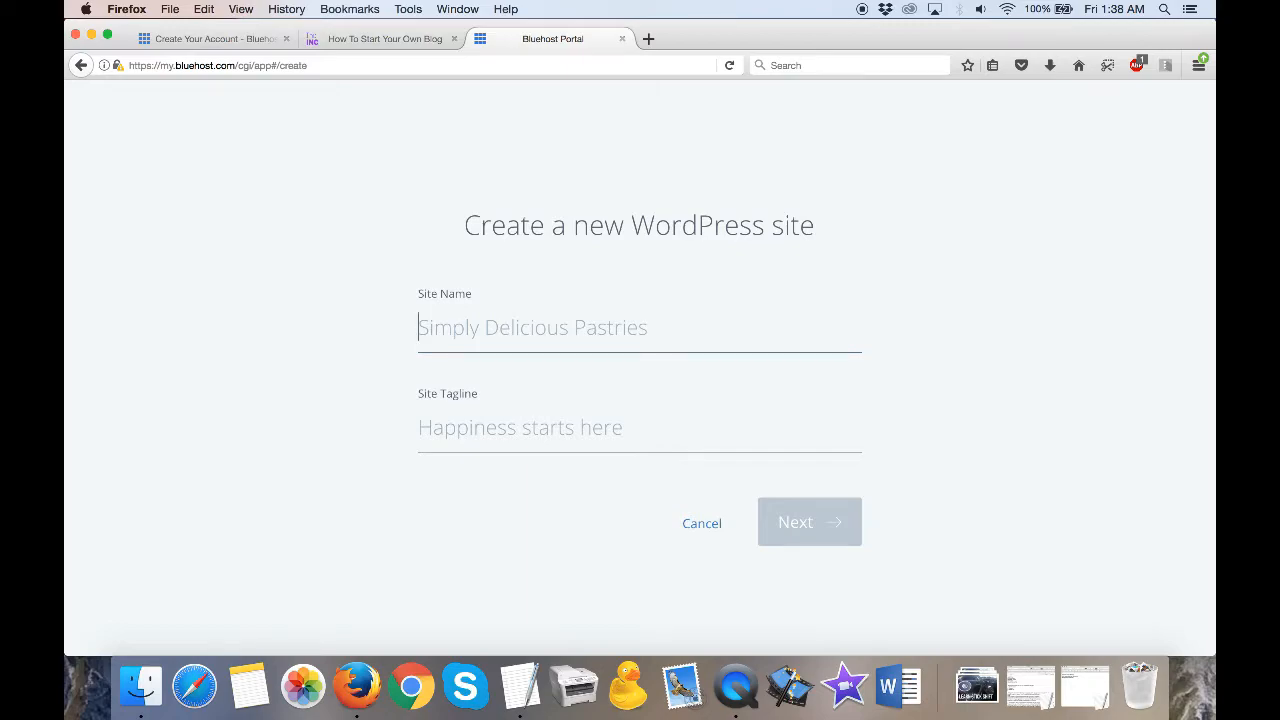
# - Name the new site THE NAME OF YOUR SITE with the tagline MY FIRST BLOG and continue to the domain choice
pyautogui.write('tHE')
pyautogui.press('BackSpace')
pyautogui.press('BackSpace')
pyautogui.press('BackSpace')
pyautogui.press('BackSpace')
pyautogui.write('THE N')
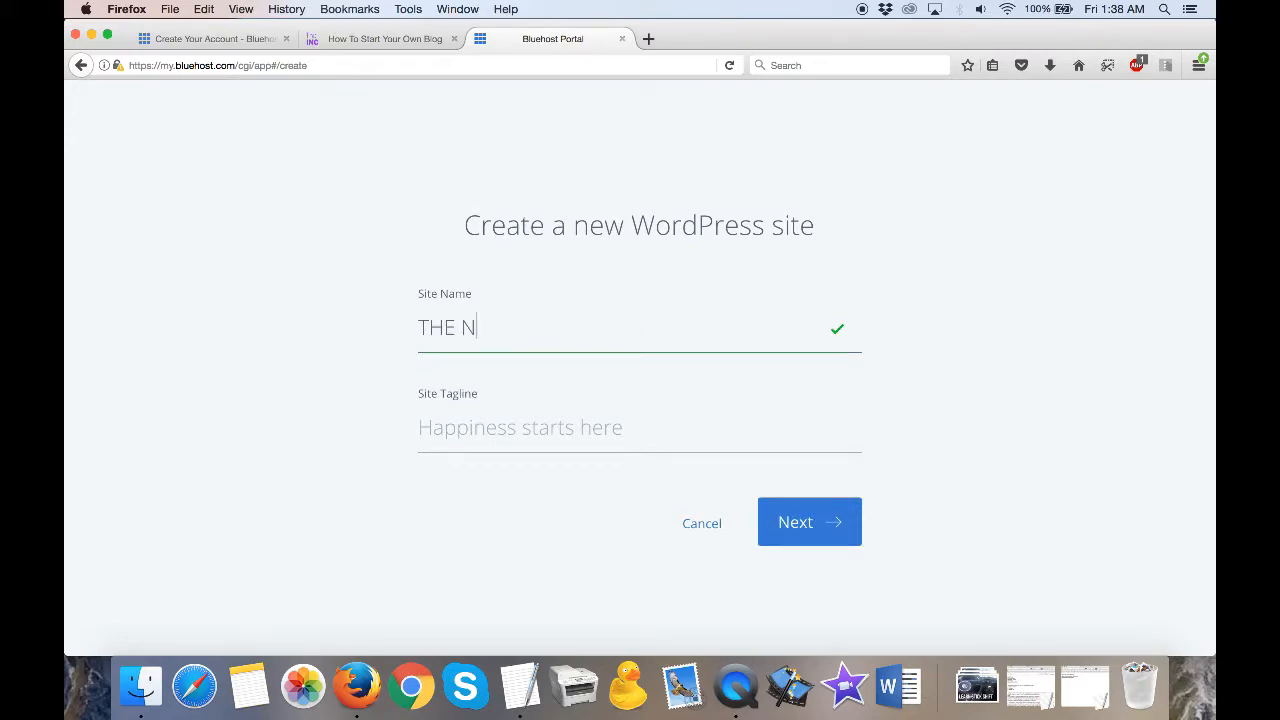
pyautogui.write('AME OF YOUR SITE')
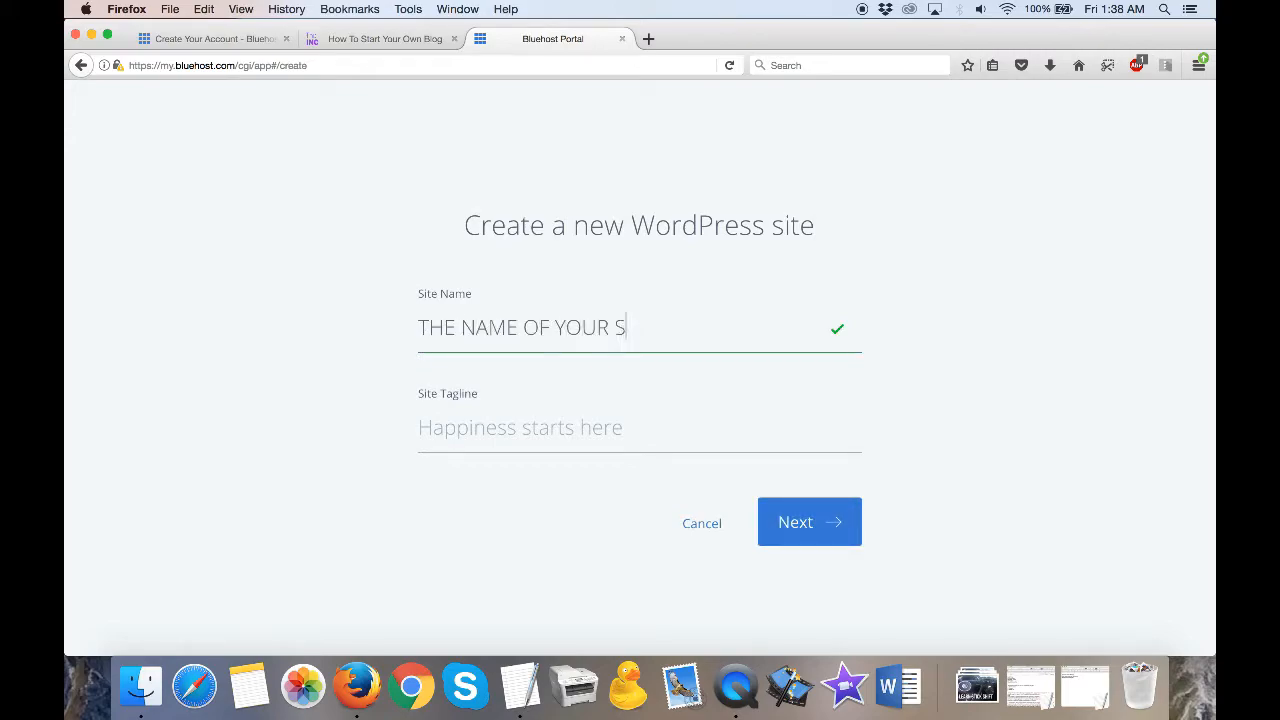
pyautogui.click(640, 434)
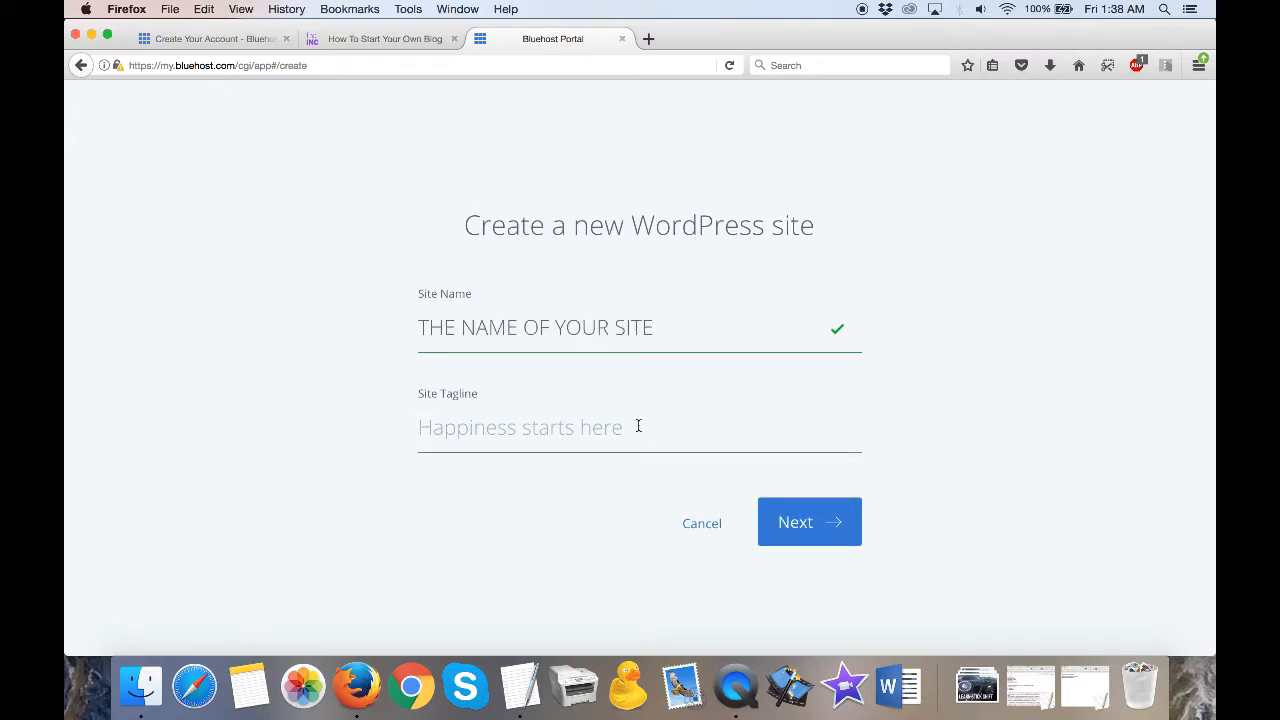
pyautogui.write('MY F')
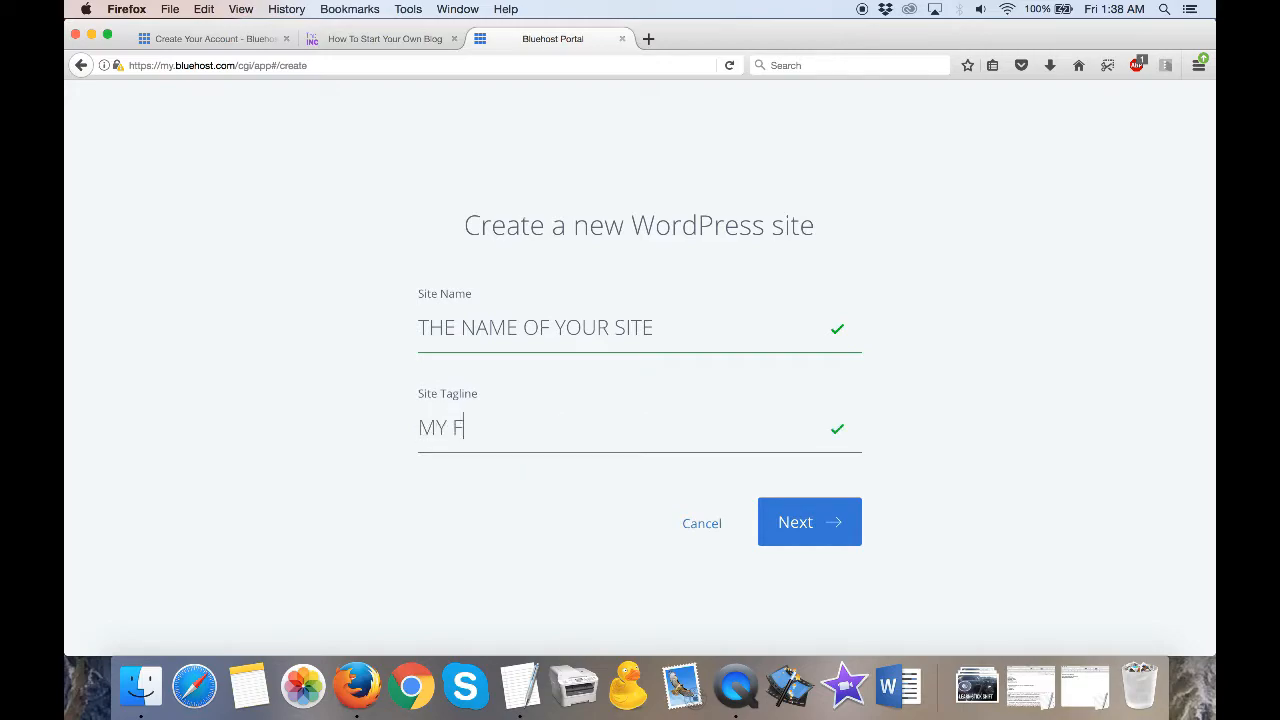
pyautogui.write('IRST BLOG')
pyautogui.click(805, 531)
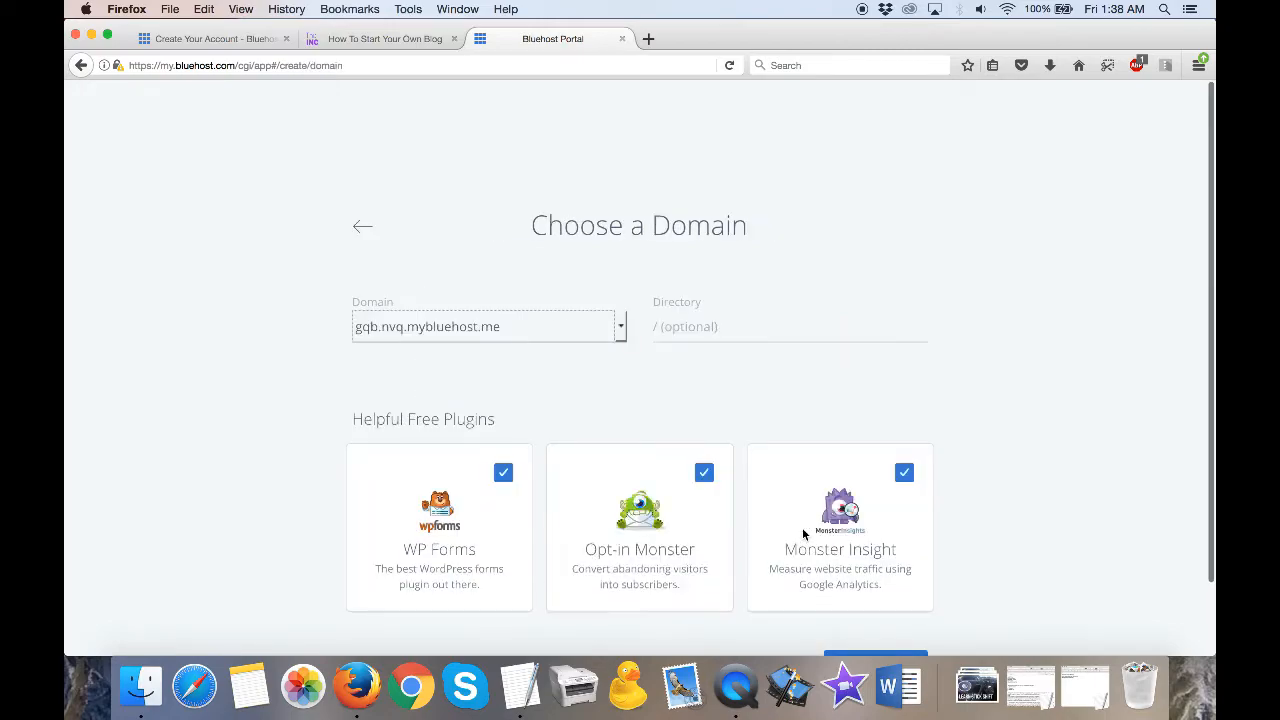
# - Install WordPress on the jeux1.net domain with the WP Forms, Opt-in Monster and Monster Insight plugins deselected
pyautogui.click(622, 332)
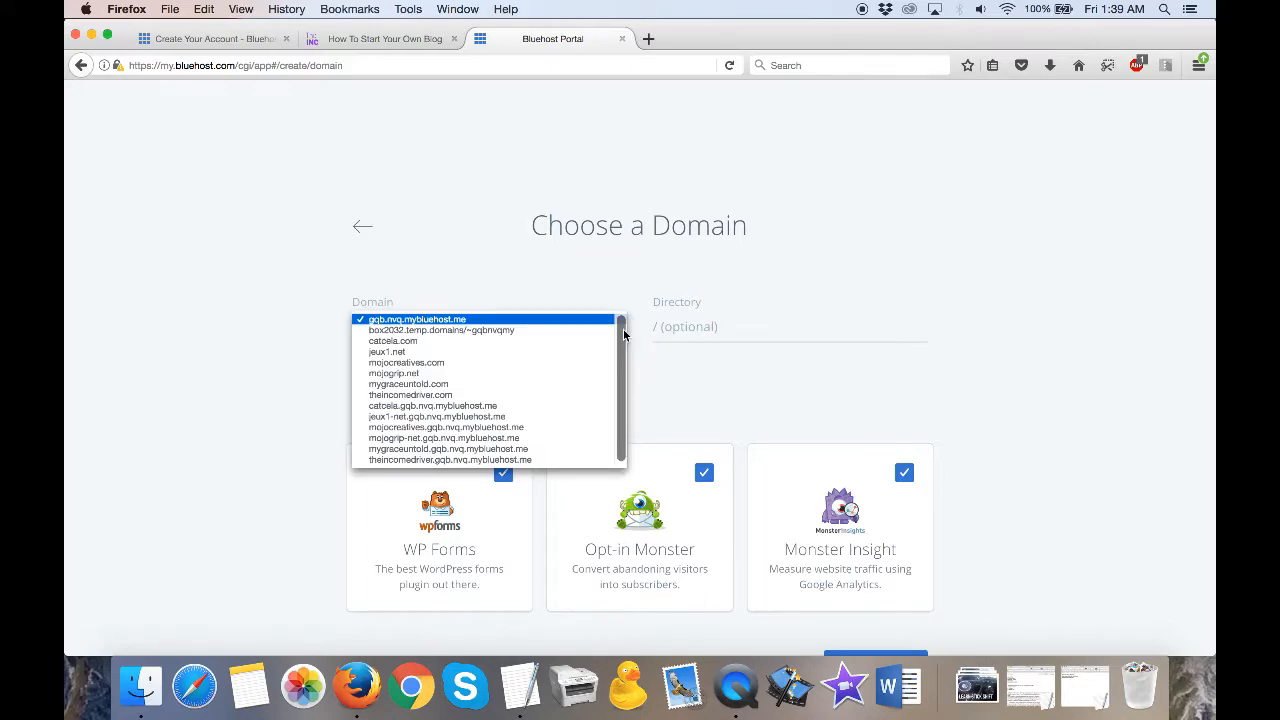
pyautogui.click(547, 354)
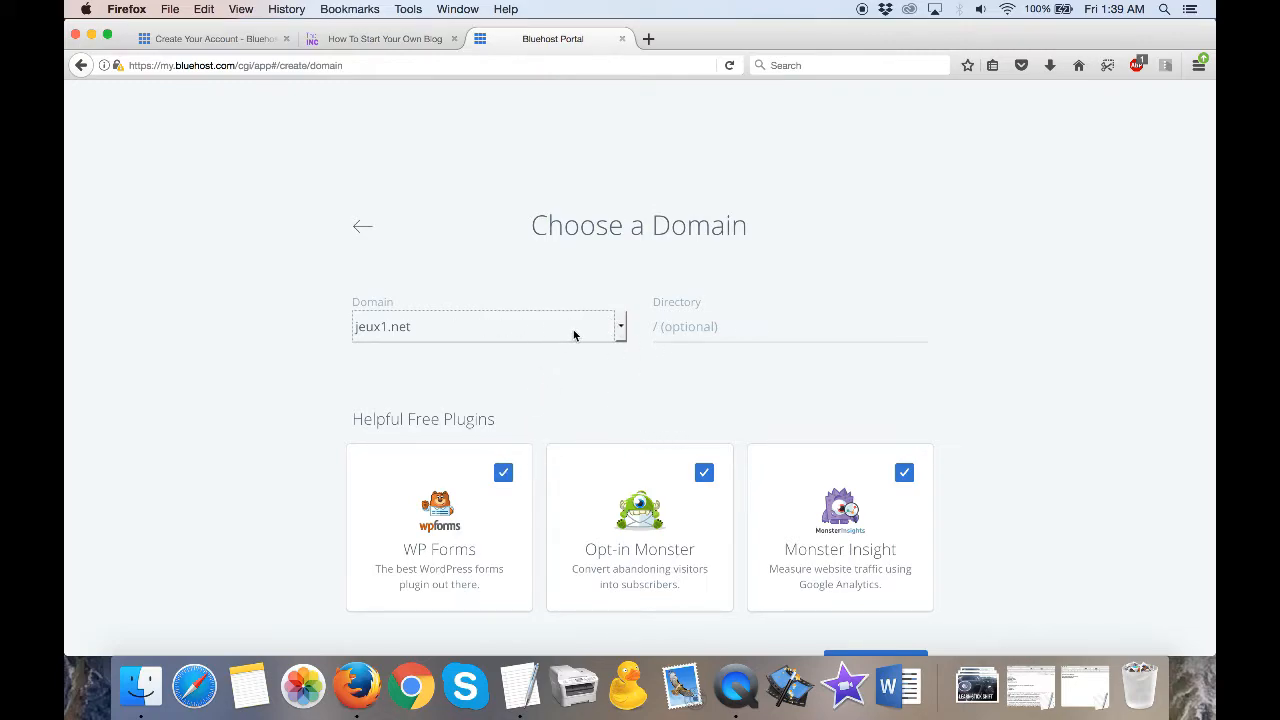
pyautogui.click(508, 479)
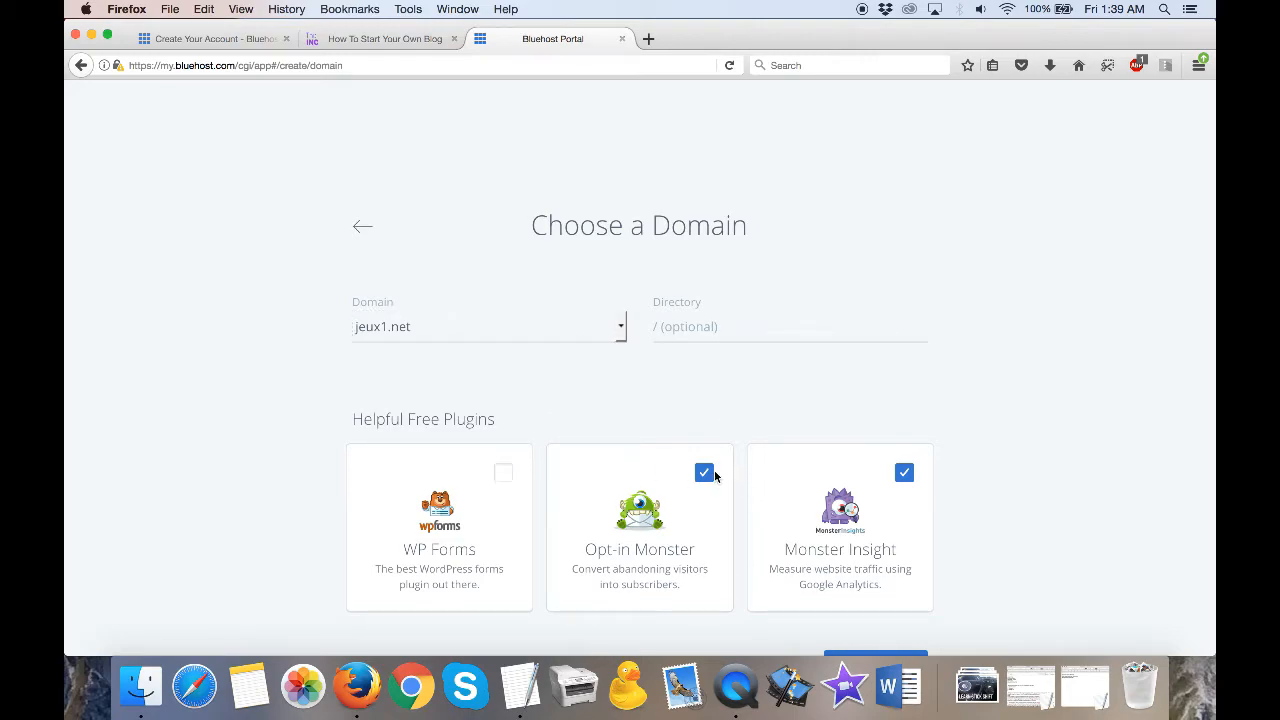
pyautogui.click(905, 473)
pyautogui.scroll(-2, 880, 460)
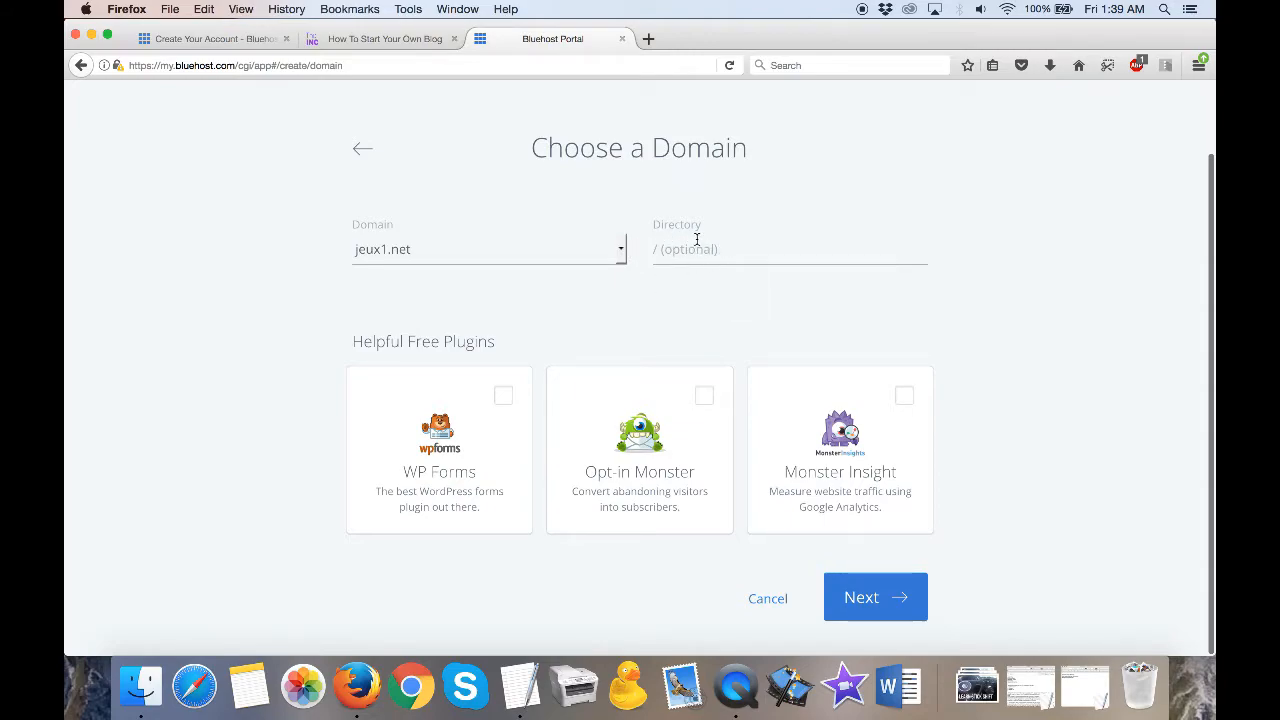
pyautogui.click(889, 612)
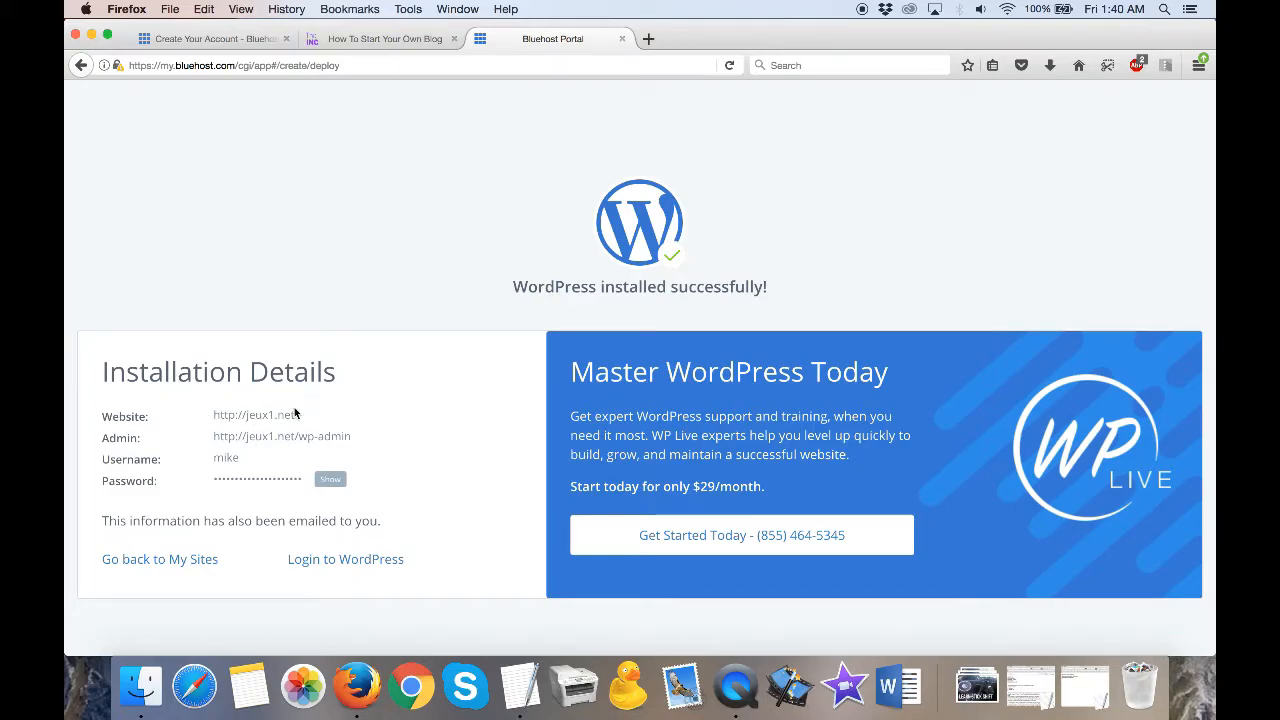
# - Log in to the newly installed WordPress site in a new browser tab
pyautogui.moveTo(352, 436); pyautogui.dragTo(219, 437)
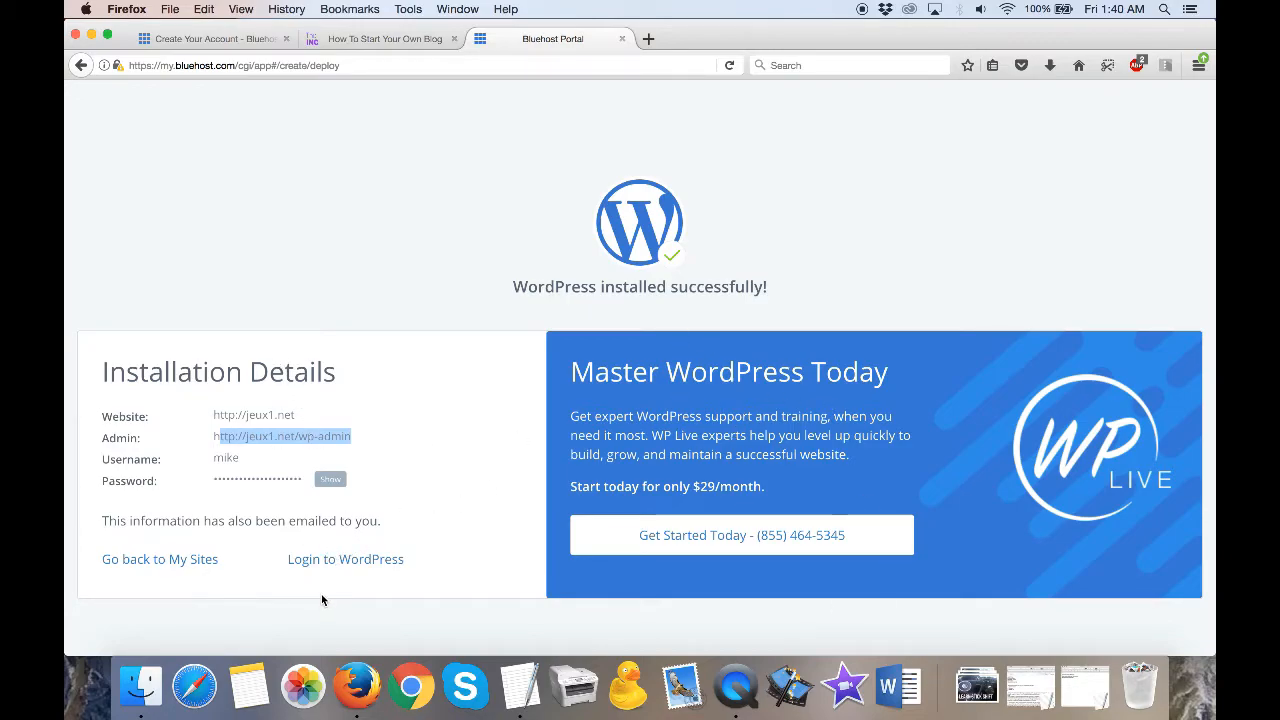
pyautogui.rightClick(345, 568)
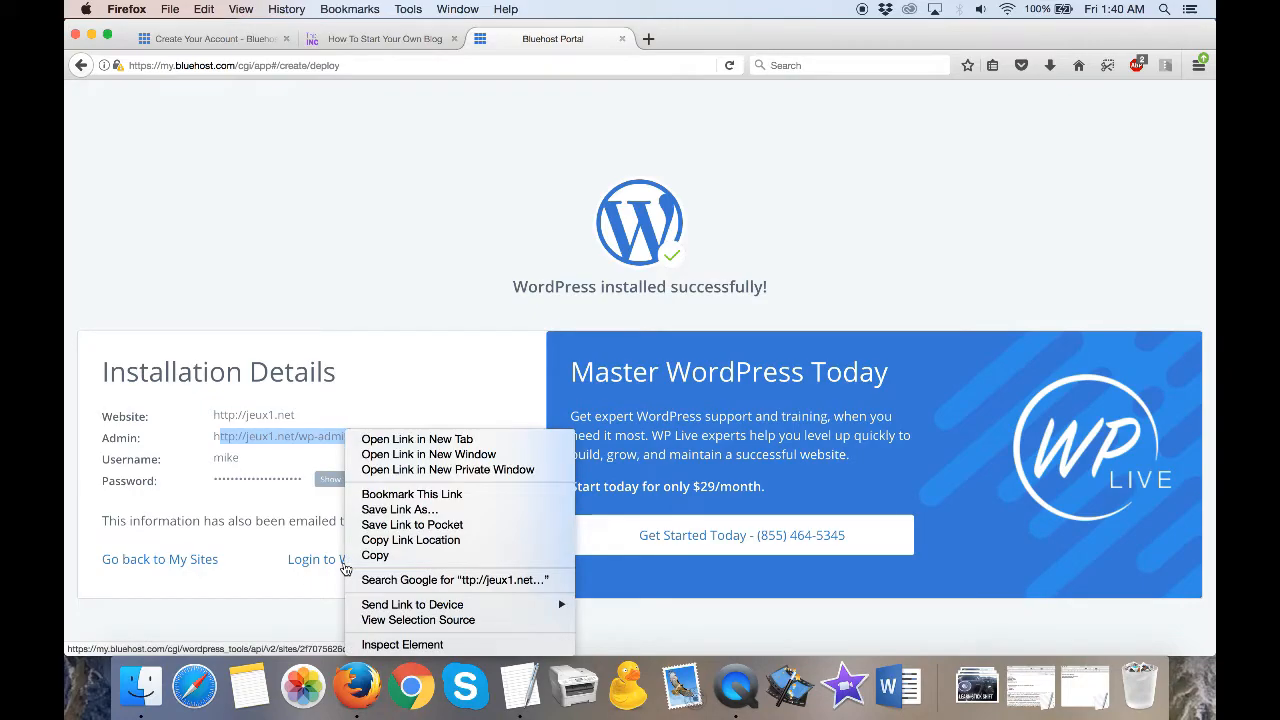
pyautogui.click(416, 440)
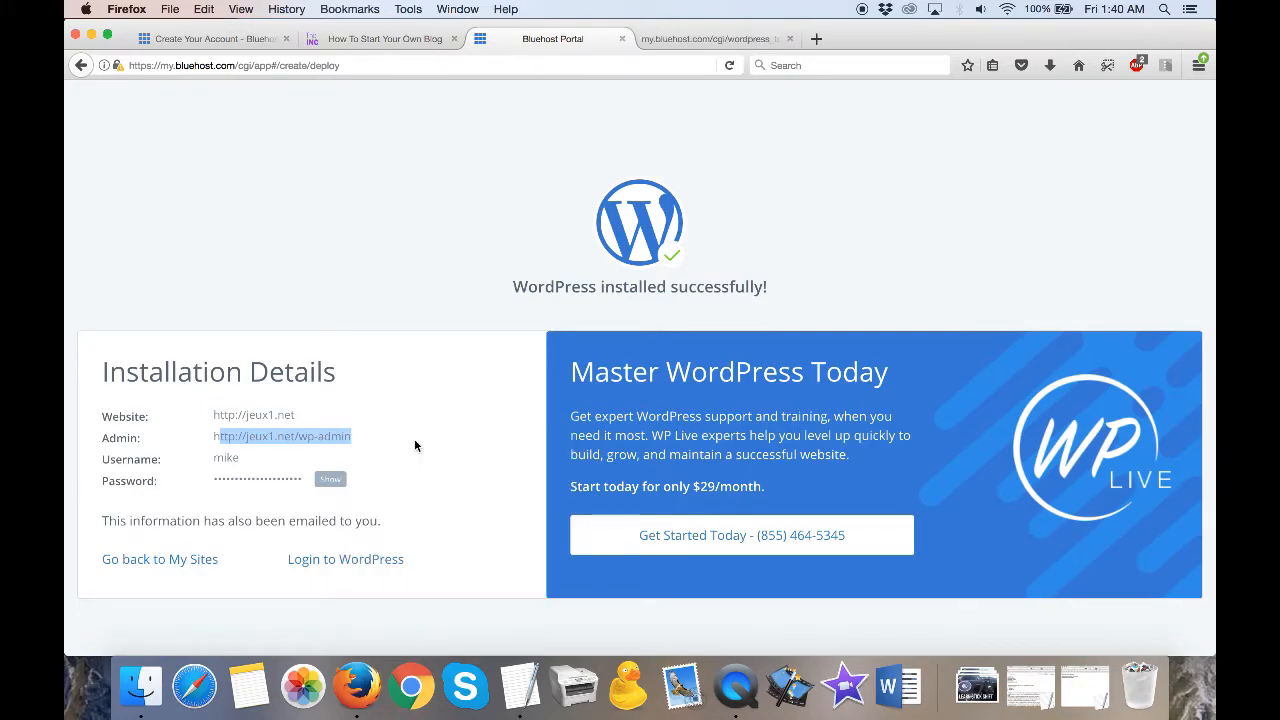
pyautogui.click(711, 39)
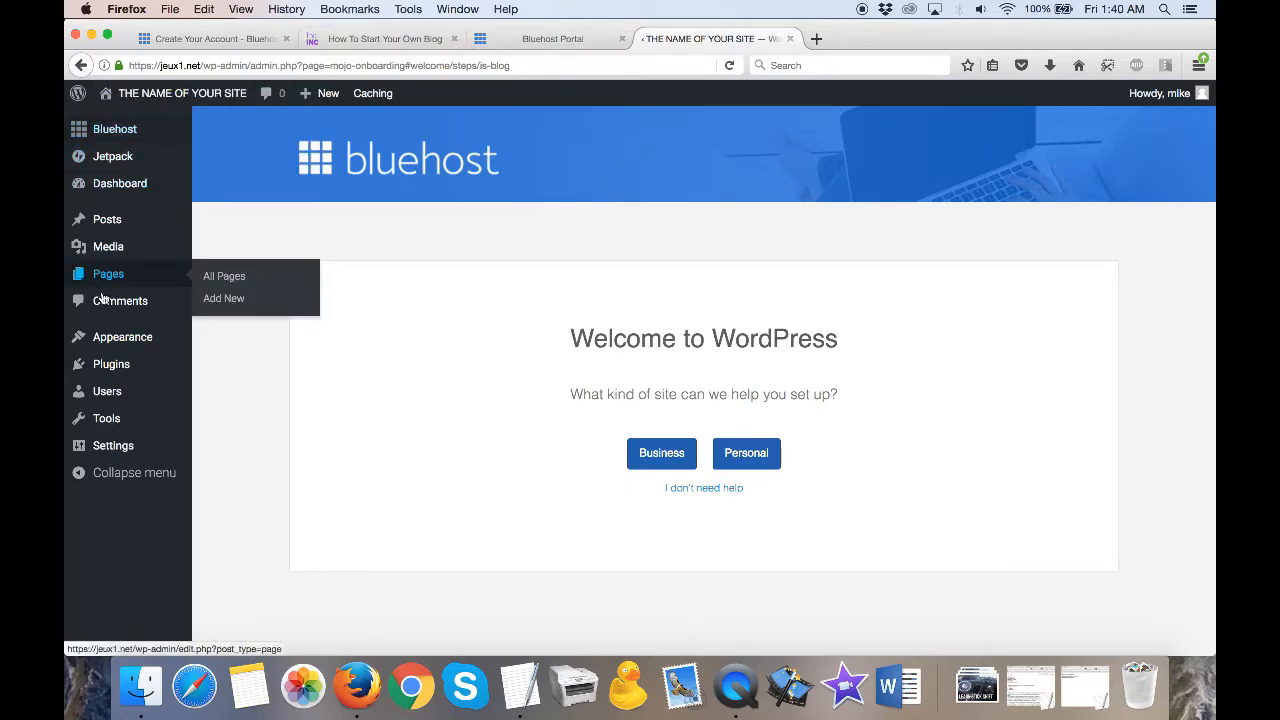
# - Examine the site's general settings, from the title, tagline and site addresses to the language, timezone, and date and time formats
pyautogui.click(114, 449)
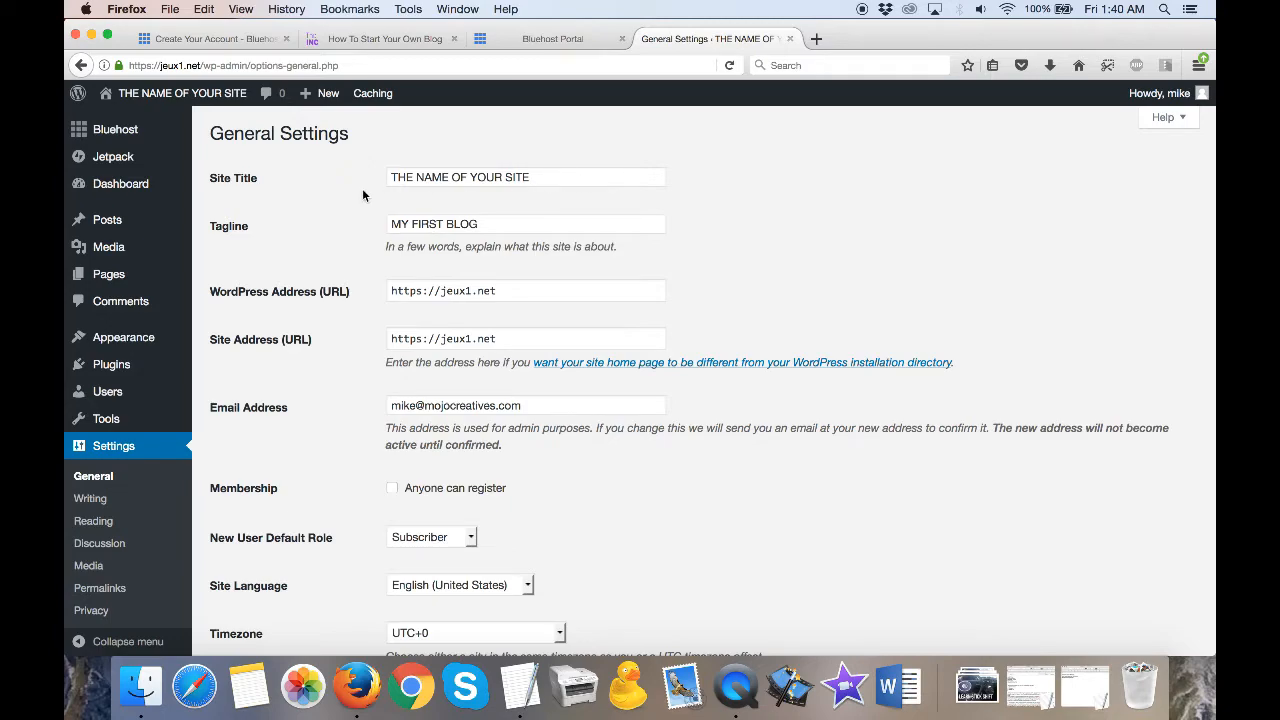
pyautogui.moveTo(502, 177); pyautogui.dragTo(388, 177)
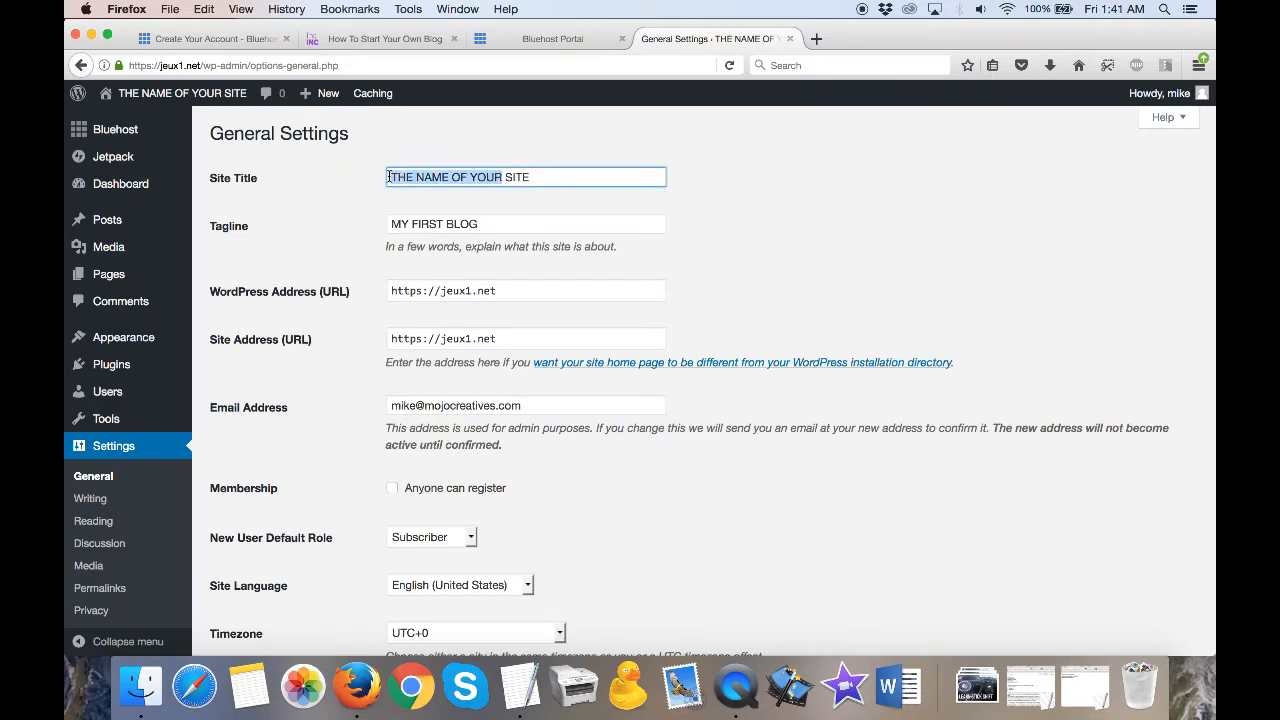
pyautogui.moveTo(486, 224); pyautogui.dragTo(363, 226)
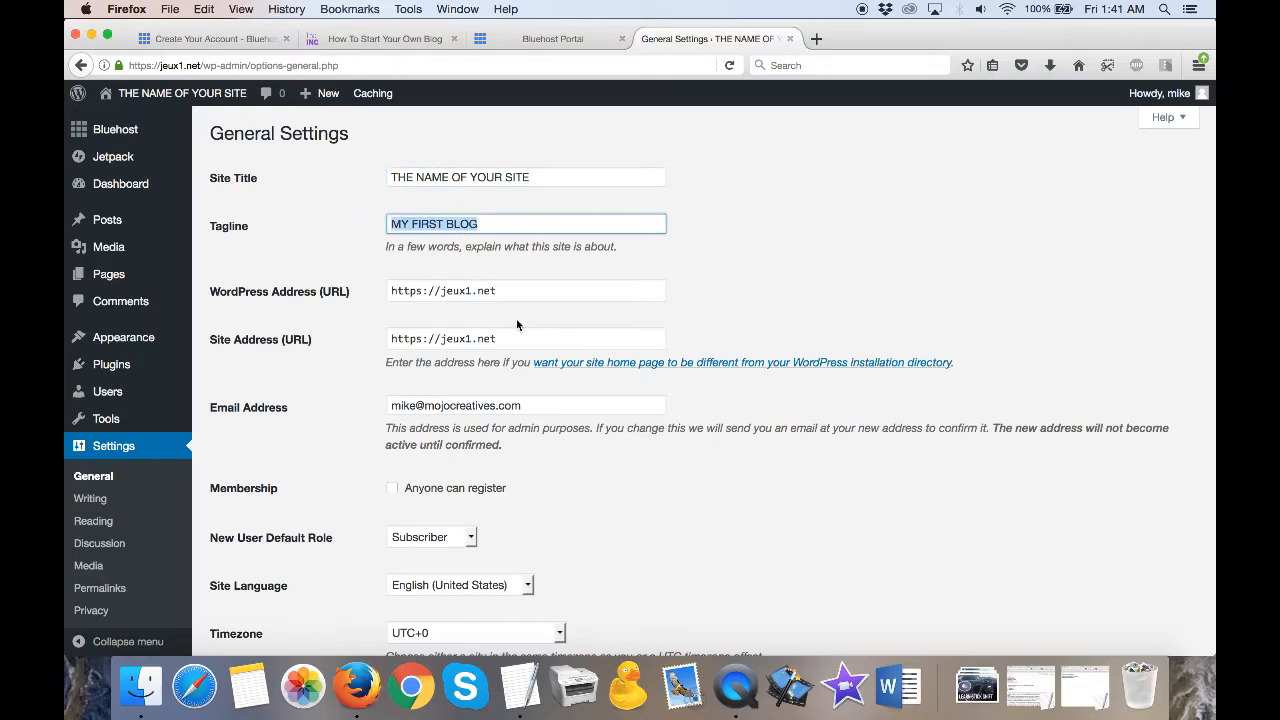
pyautogui.scroll(-3, 512, 308)
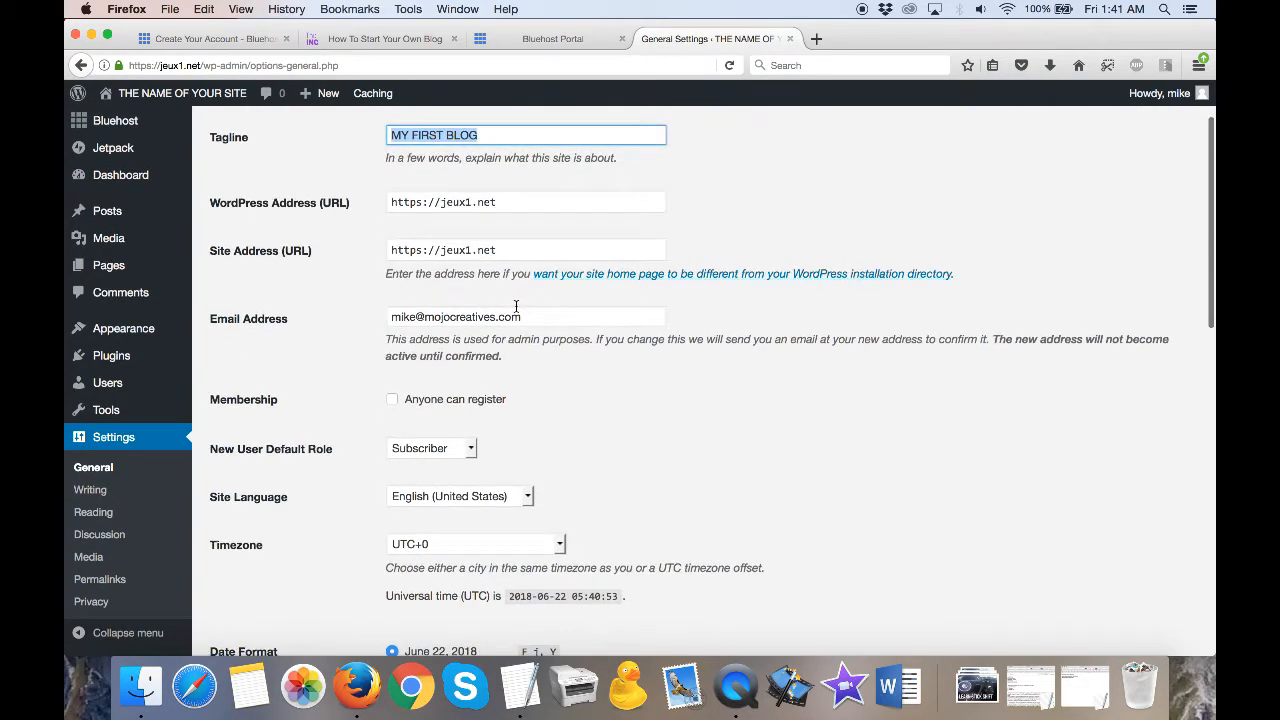
pyautogui.scroll(-2, 516, 306)
pyautogui.moveTo(523, 267); pyautogui.dragTo(436, 265)
pyautogui.scroll(-5, 526, 352)
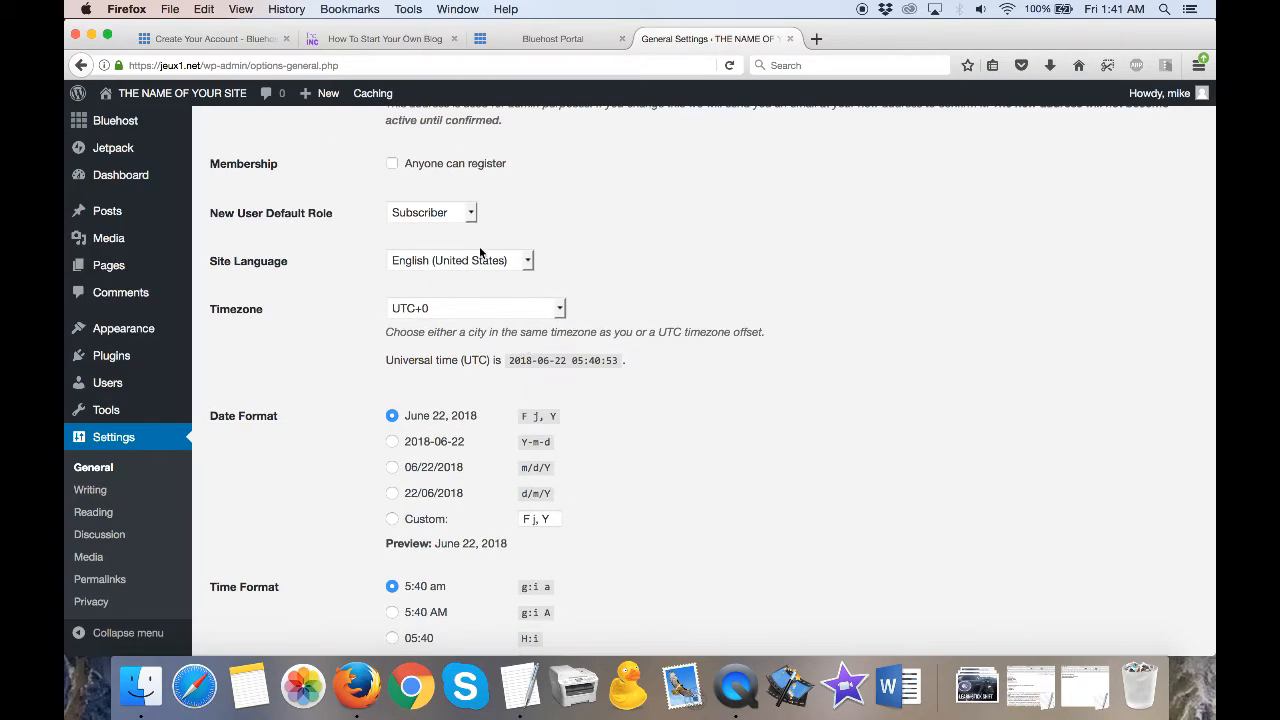
pyautogui.scroll(-3, 533, 347)
pyautogui.scroll(-9, 533, 347)
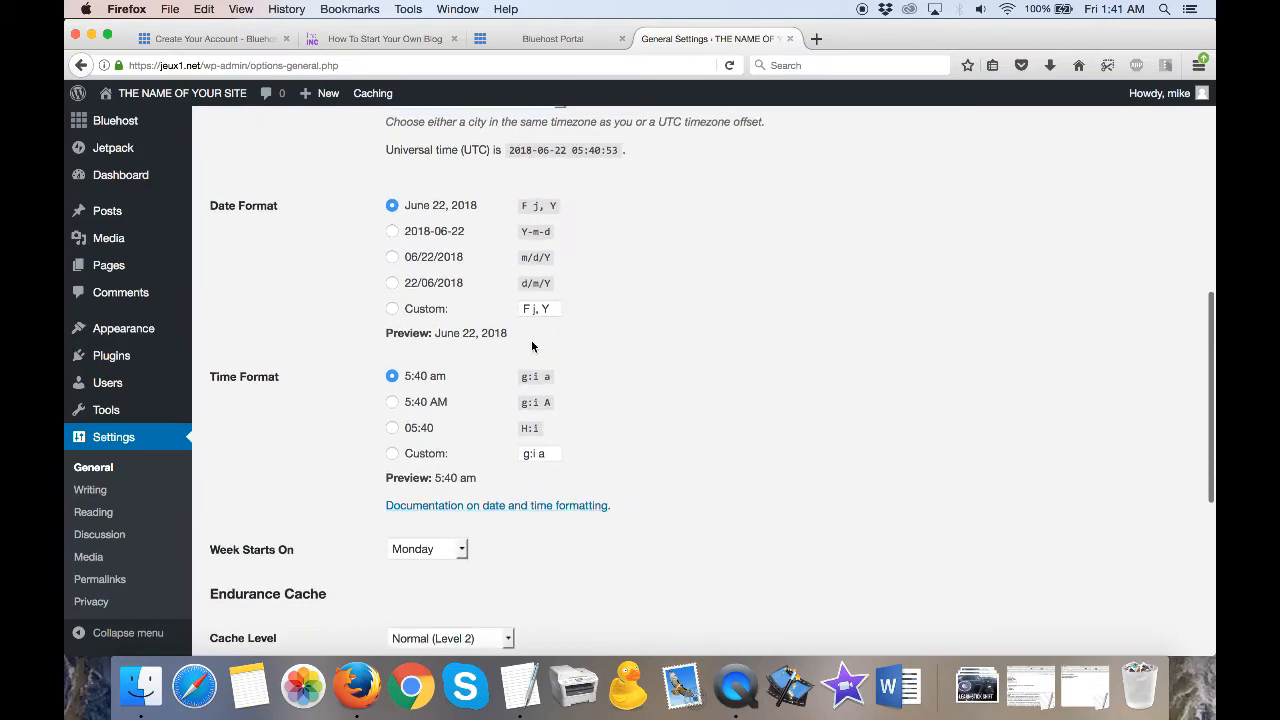
pyautogui.scroll(-5, 531, 346)
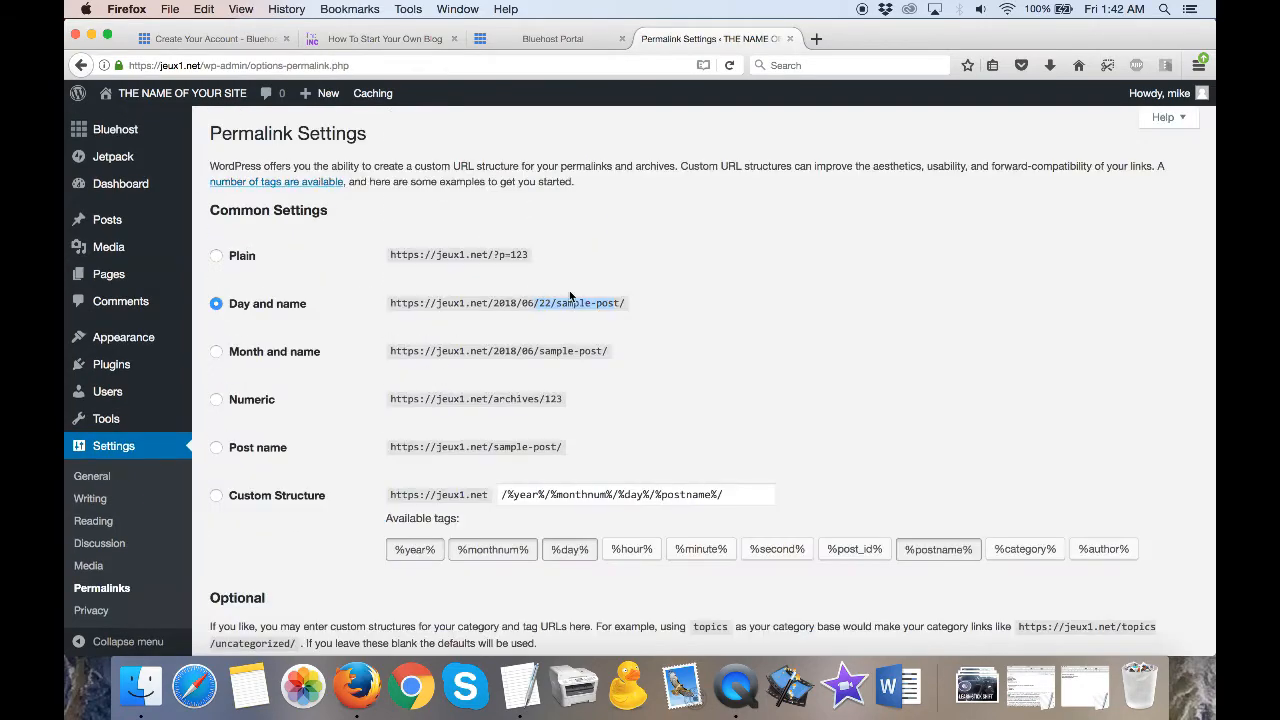
# - Create a new post with the title TEST and the body text TEST
pyautogui.moveTo(128, 223)
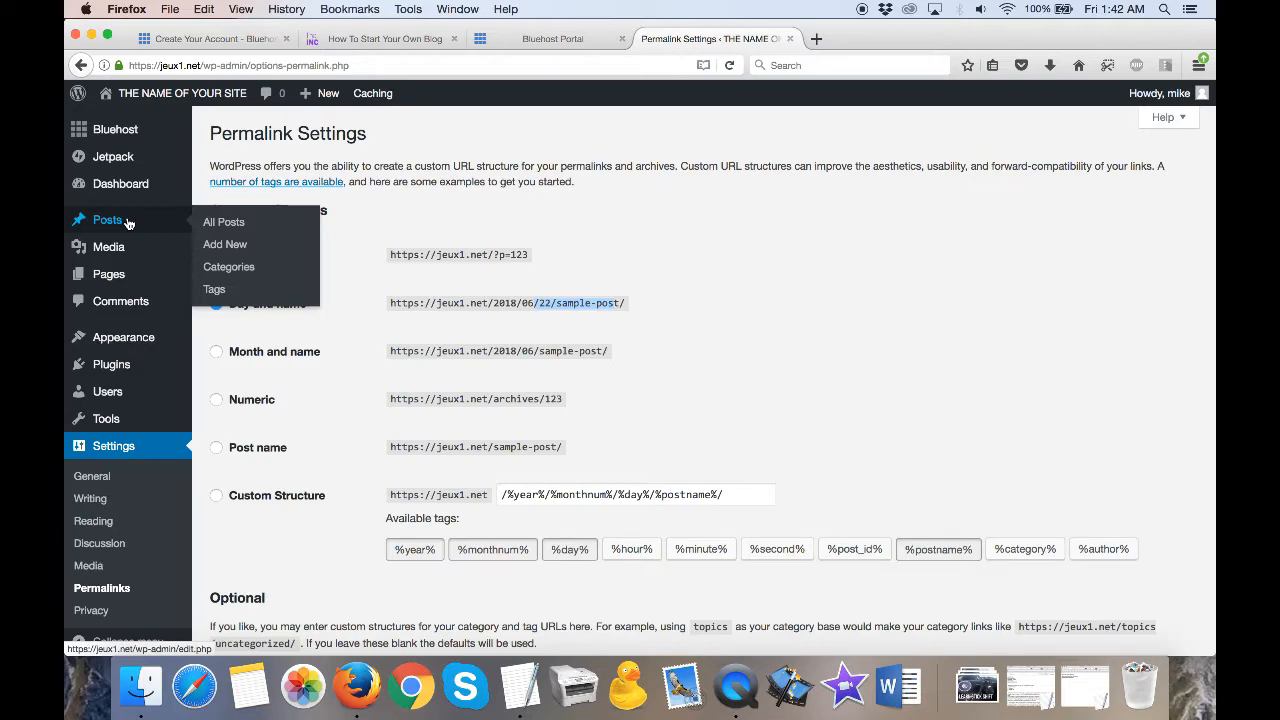
pyautogui.click(226, 247)
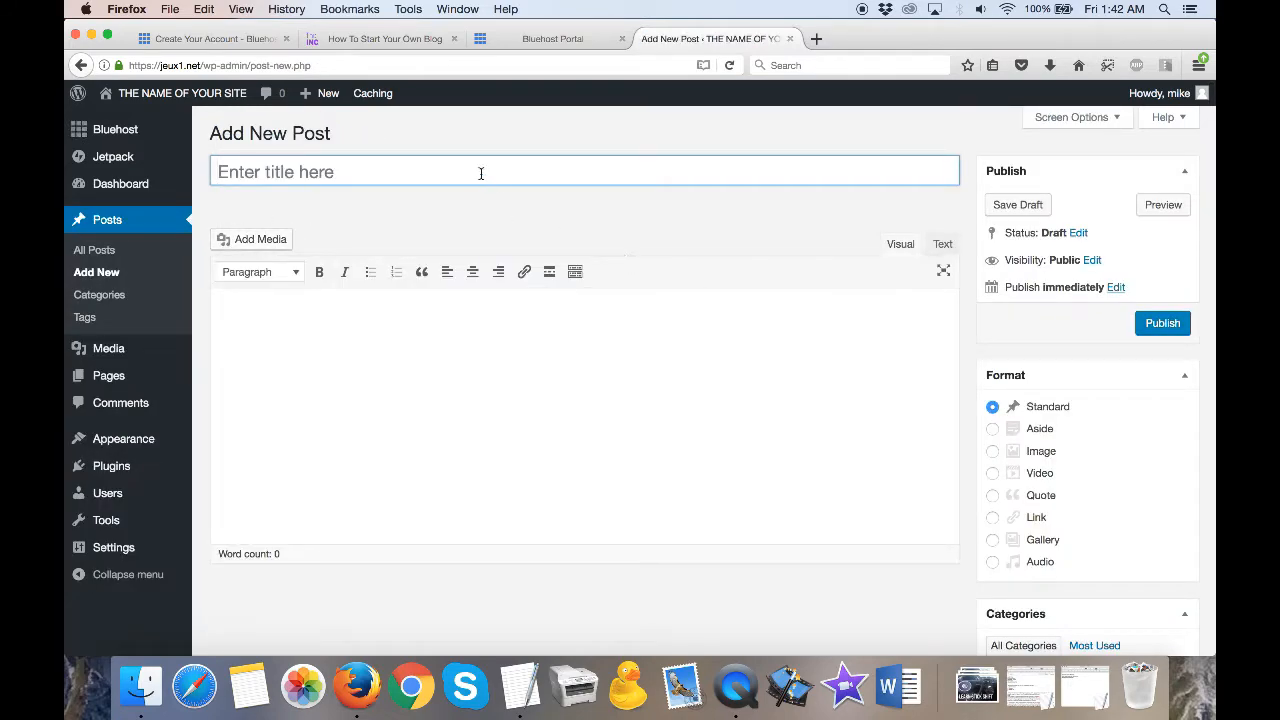
pyautogui.write('TE')
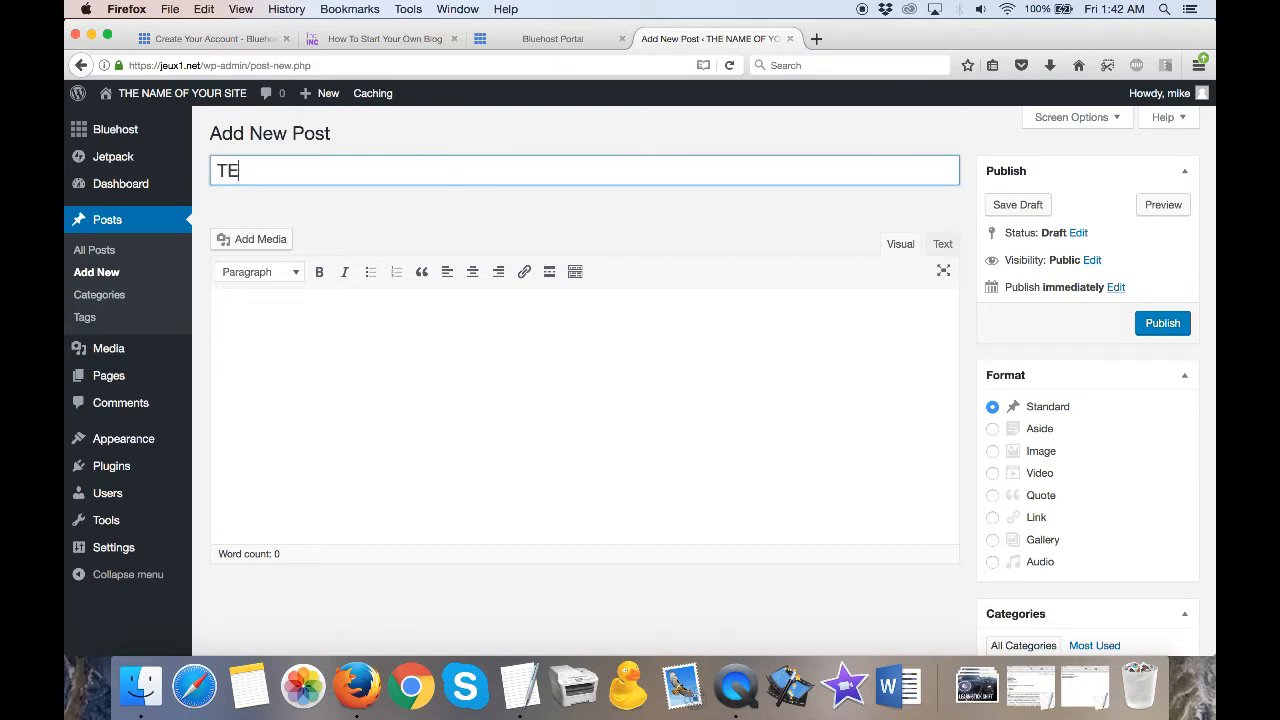
pyautogui.write('STTES')
pyautogui.press('BackSpace')
pyautogui.press('Tab')
pyautogui.write('TEST')
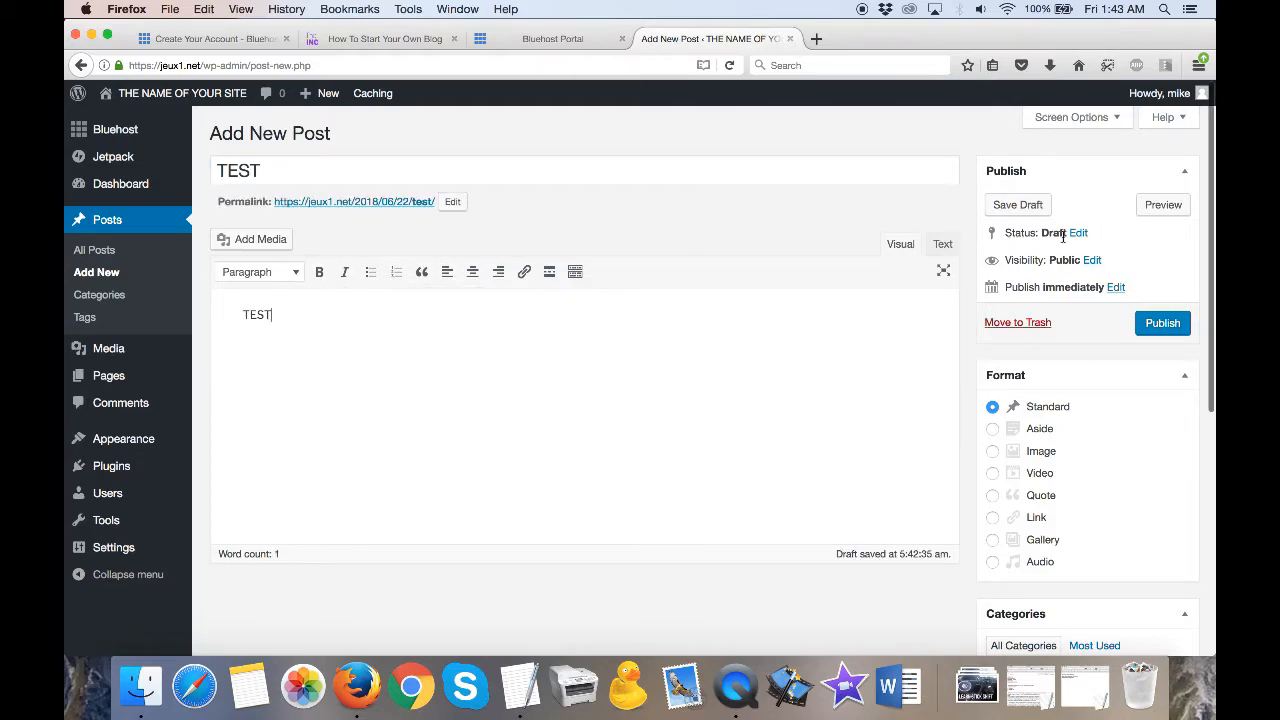
# - Examine the post's publish date options and its category choices, leaving the publishing time unchanged
pyautogui.click(1116, 288)
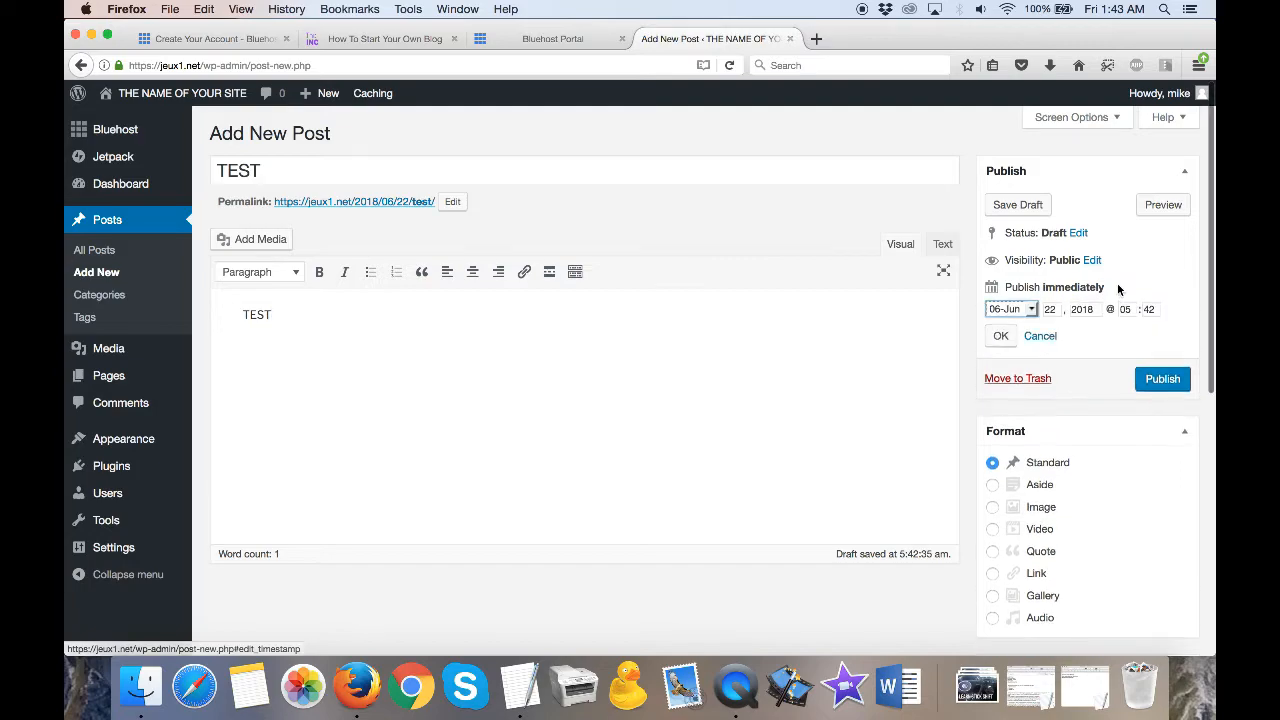
pyautogui.click(1042, 337)
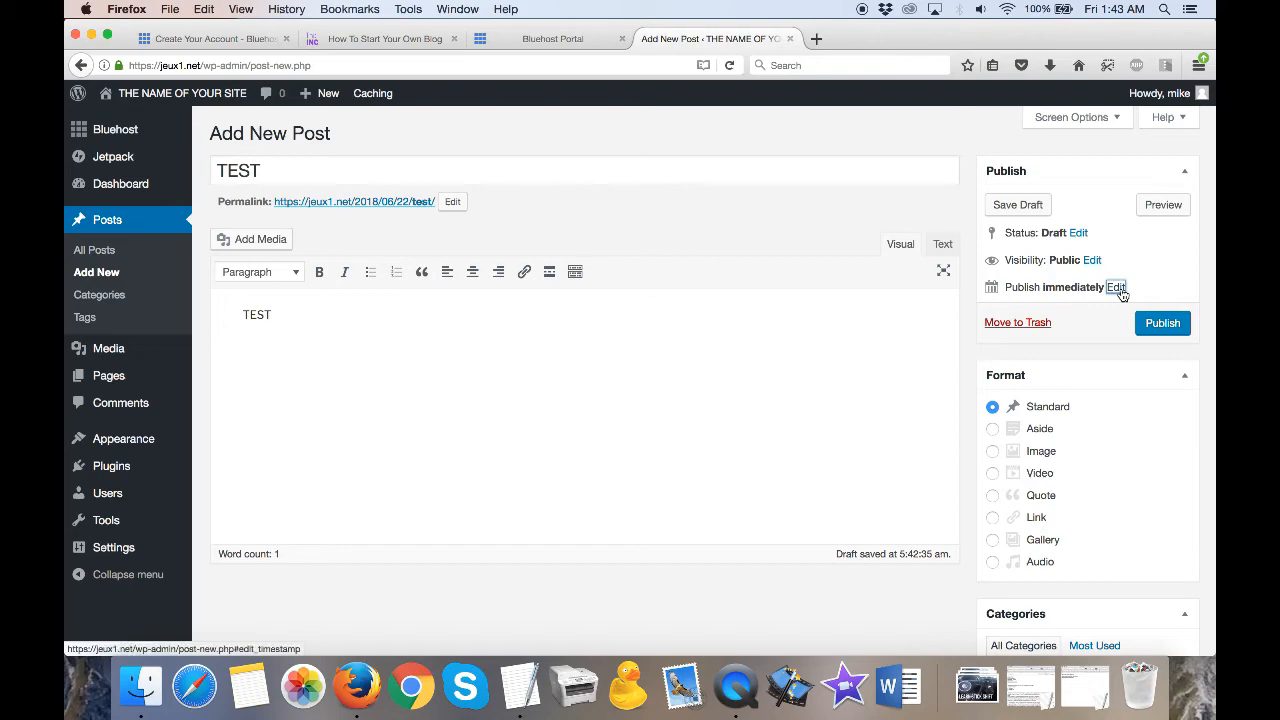
pyautogui.scroll(-5, 1091, 386)
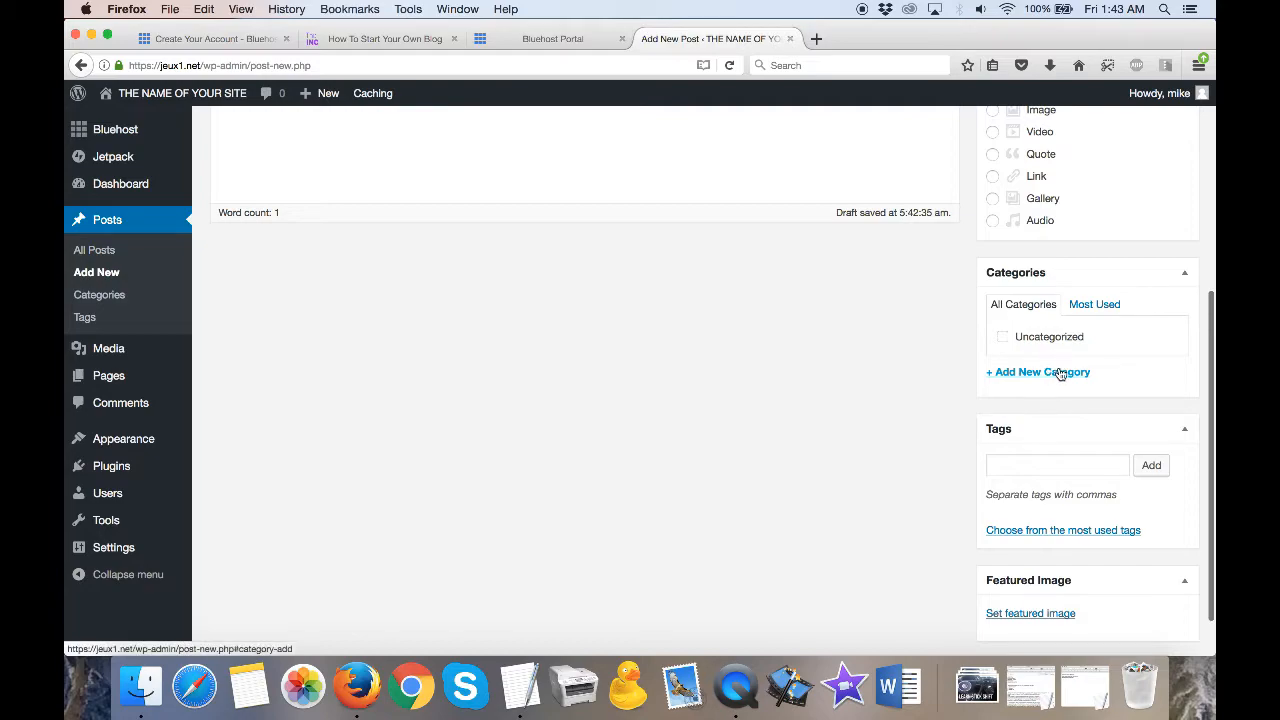
pyautogui.scroll(-1, 1160, 467)
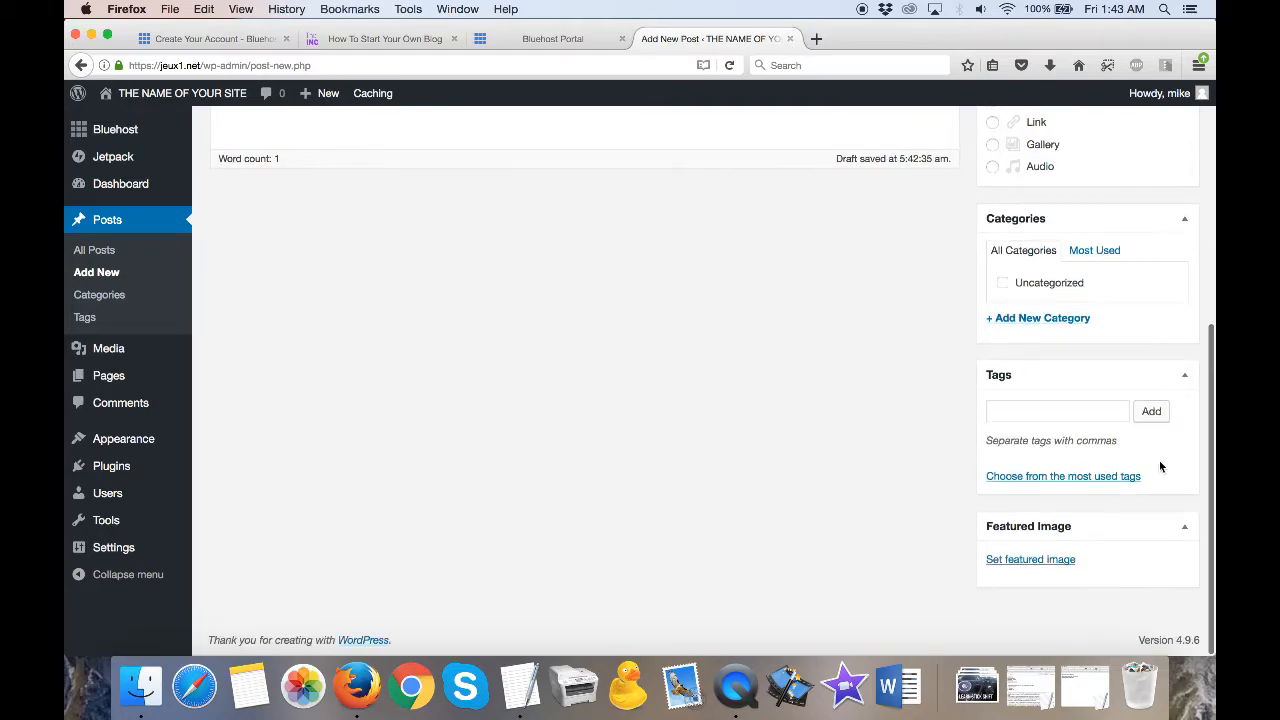
# - Add the tag TEST to the post
pyautogui.click(1043, 405)
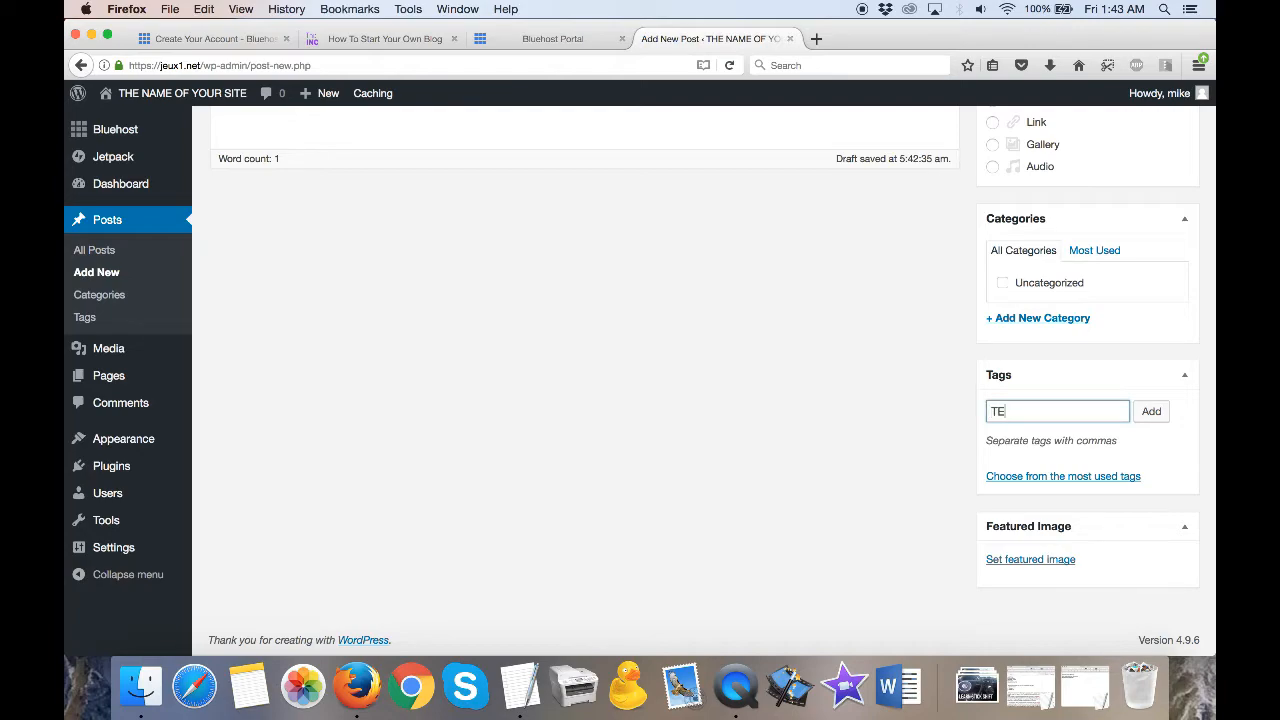
pyautogui.click(1151, 412)
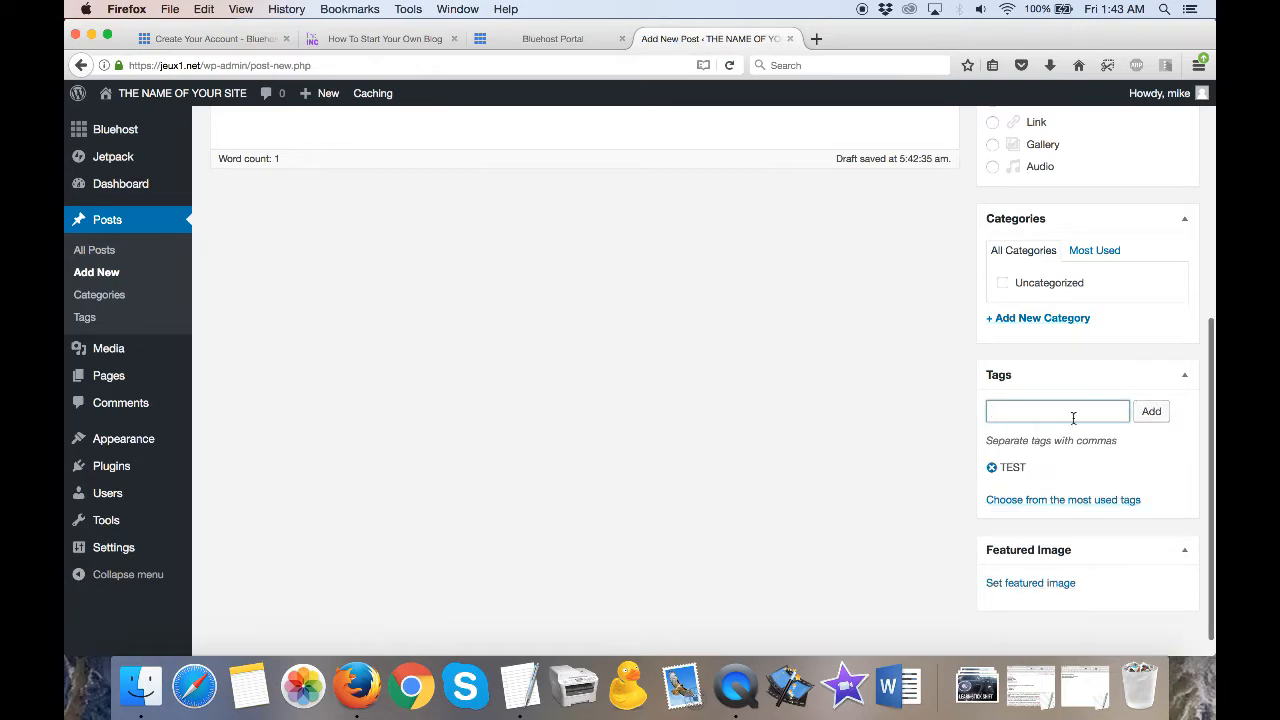
pyautogui.scroll(5, 1074, 418)
pyautogui.scroll(-5, 1073, 421)
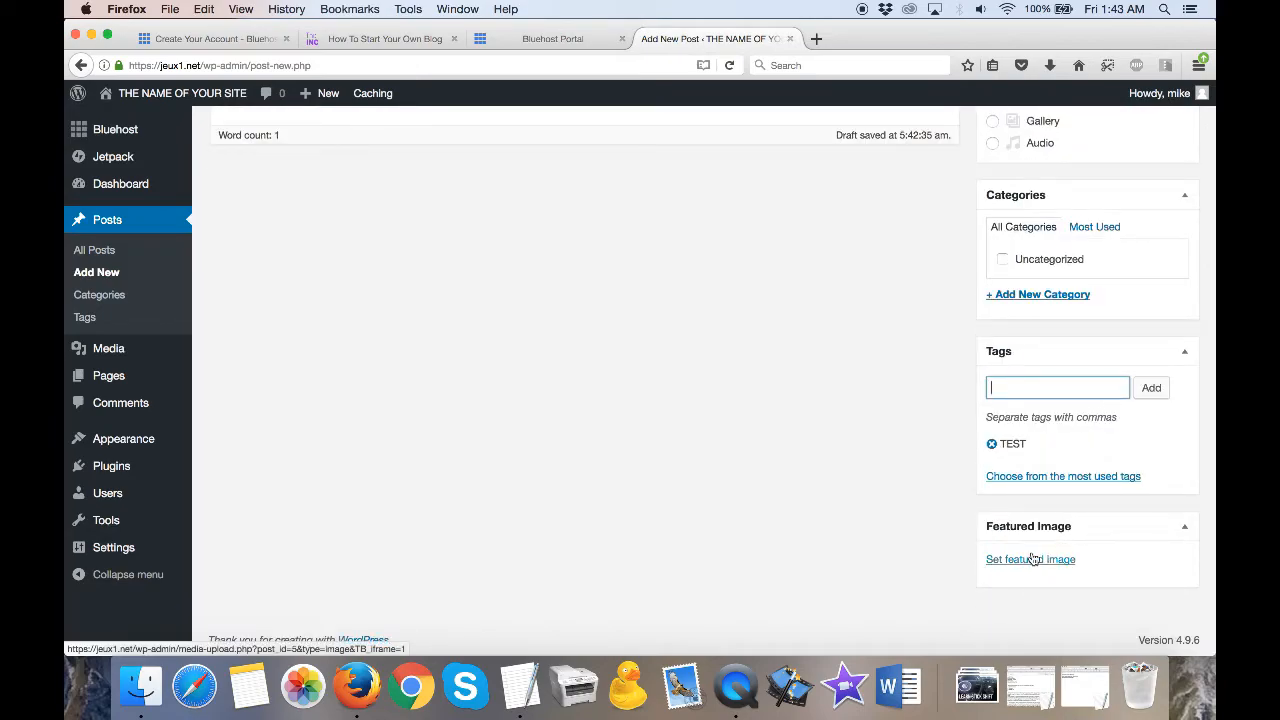
# - Go to the site's theme management page and examine the installed themes and the option for adding a new one
pyautogui.scroll(5, 897, 481)
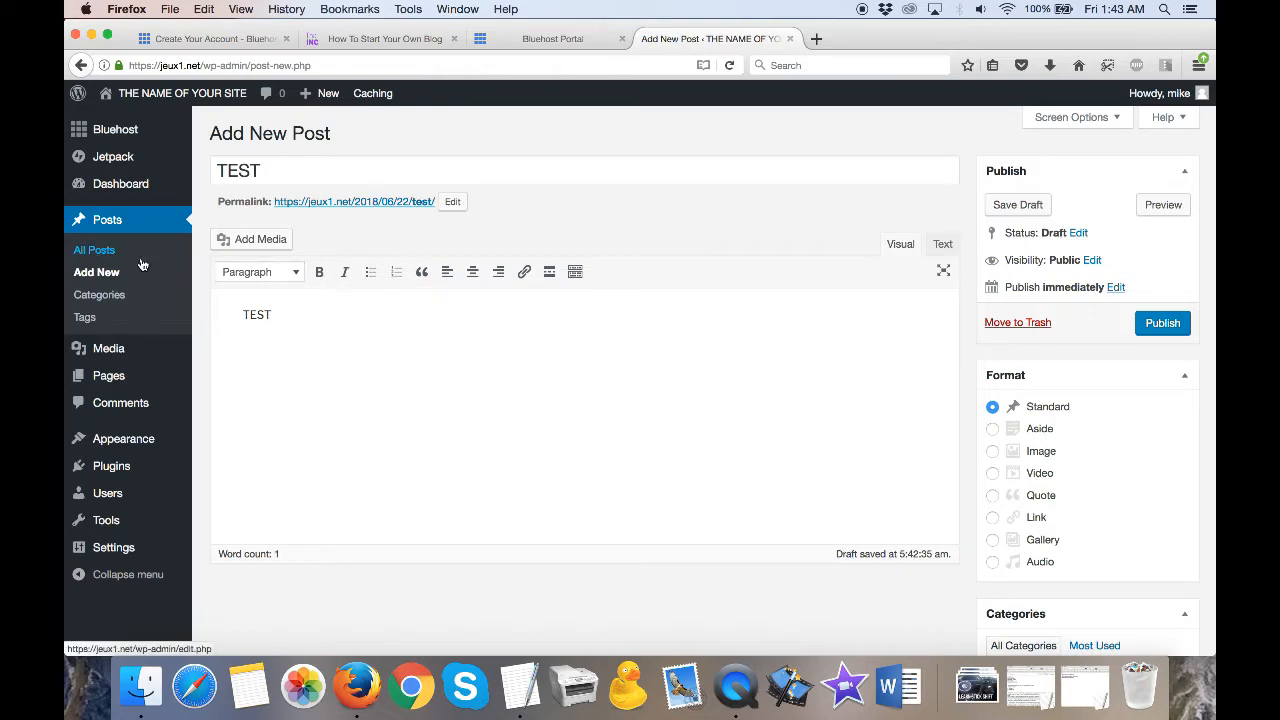
pyautogui.moveTo(139, 446)
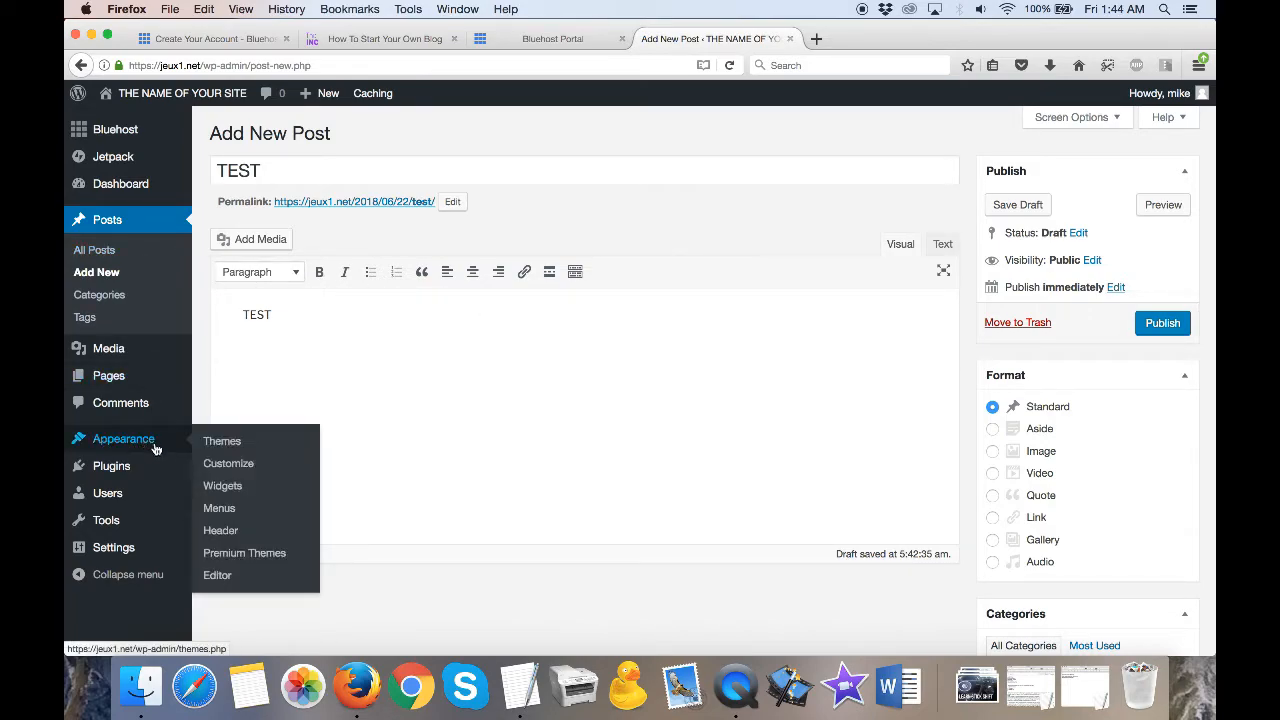
pyautogui.click(221, 446)
pyautogui.click(823, 327)
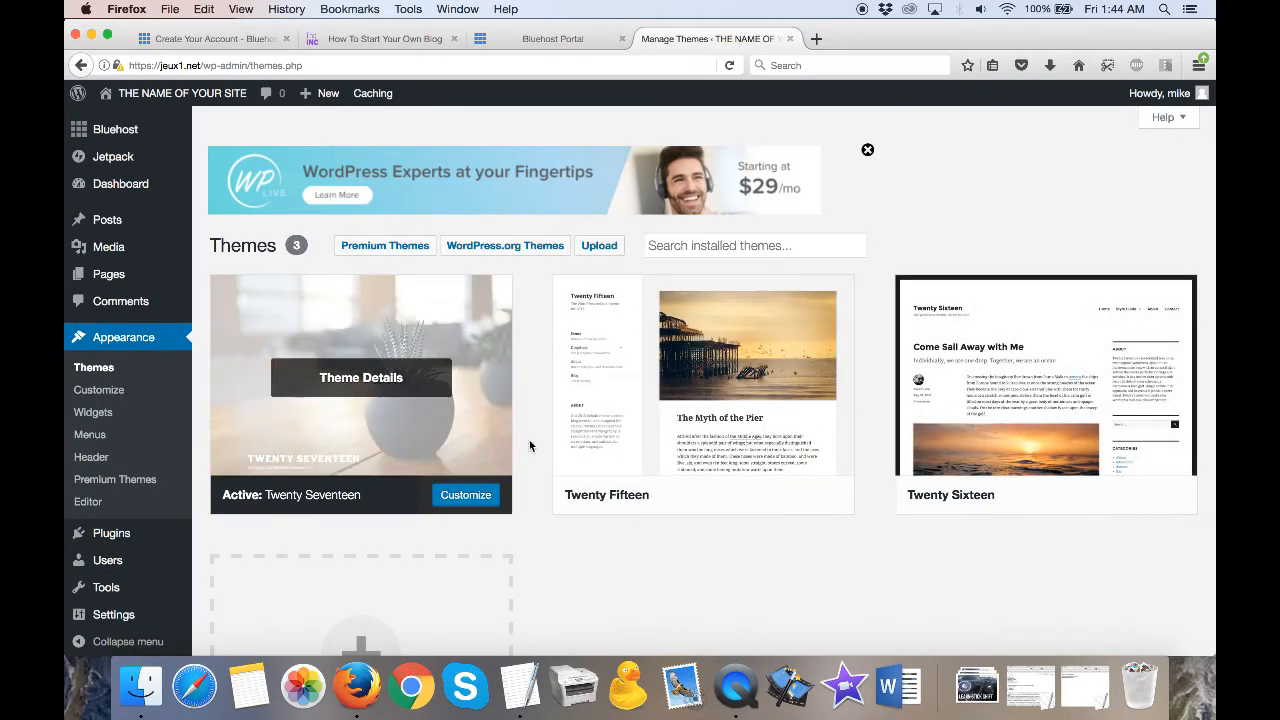
pyautogui.scroll(-3, 553, 445)
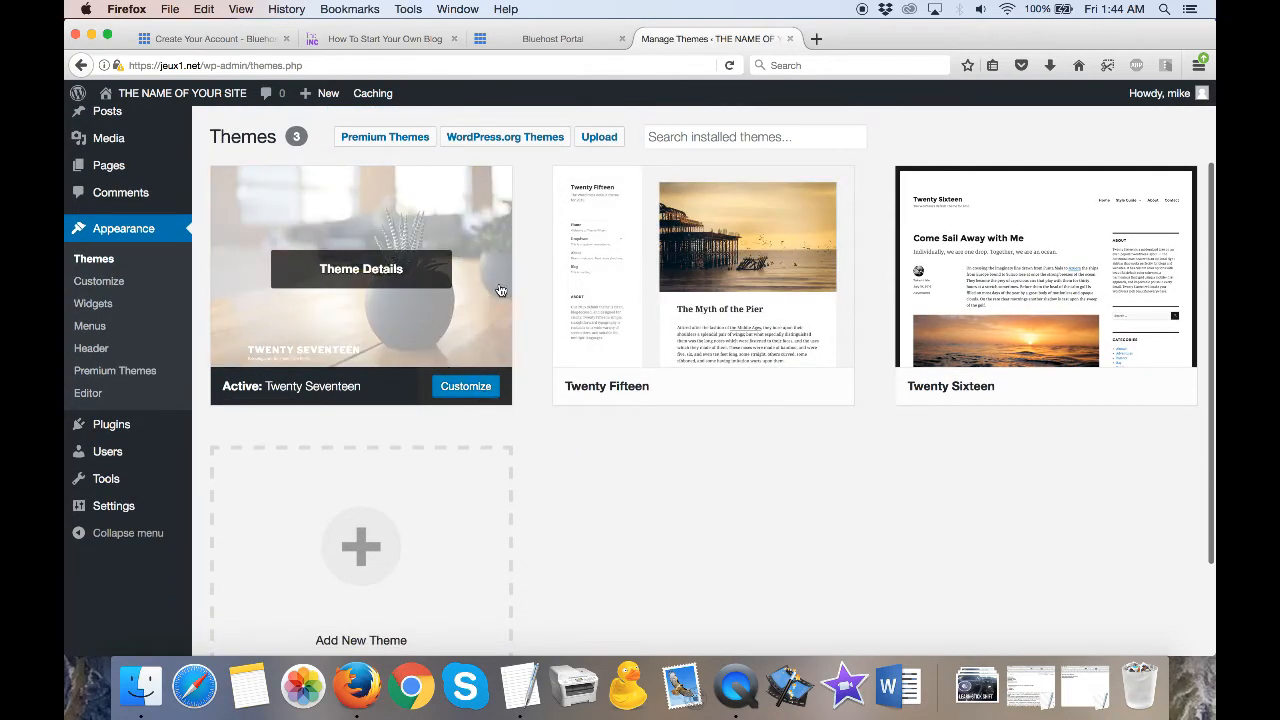
pyautogui.scroll(2, 600, 466)
pyautogui.scroll(-1, 600, 466)
pyautogui.scroll(-4, 599, 470)
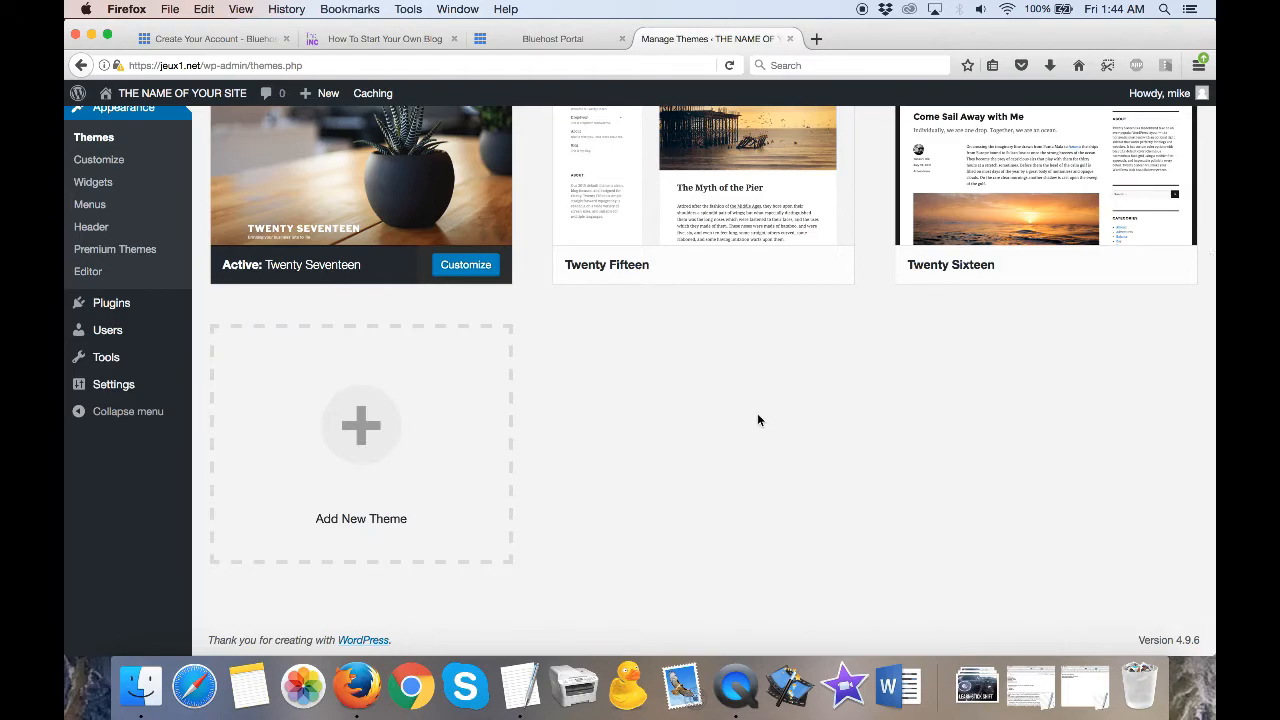
pyautogui.scroll(6, 771, 437)
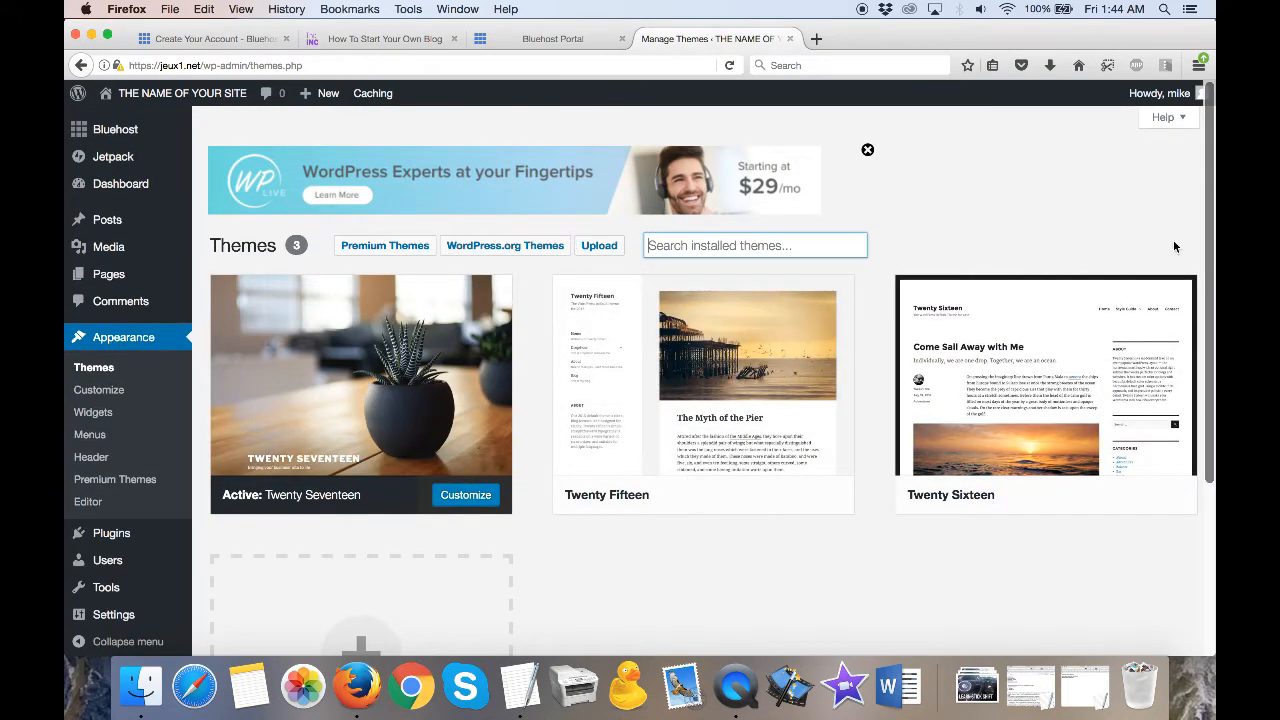
pyautogui.scroll(-2, 606, 358)
pyautogui.scroll(-3, 605, 357)
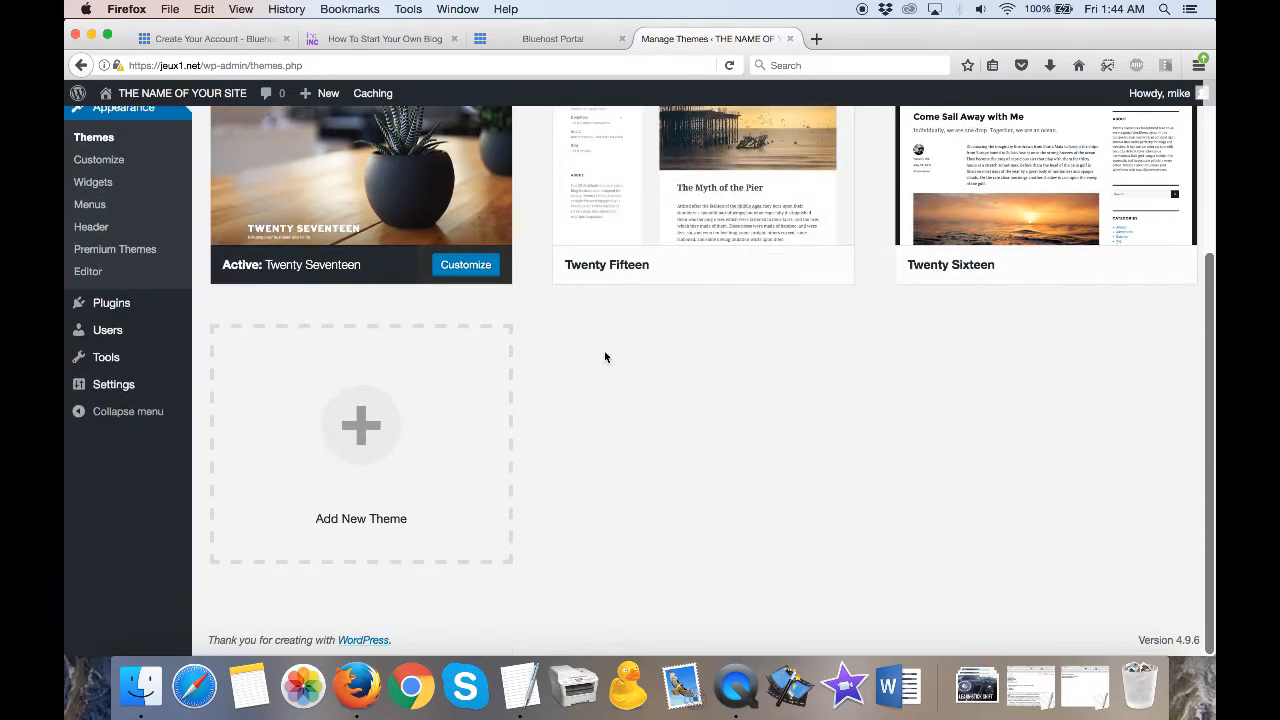
# - Start adding a new theme and search the theme library for MAGAZINE
pyautogui.click(366, 418)
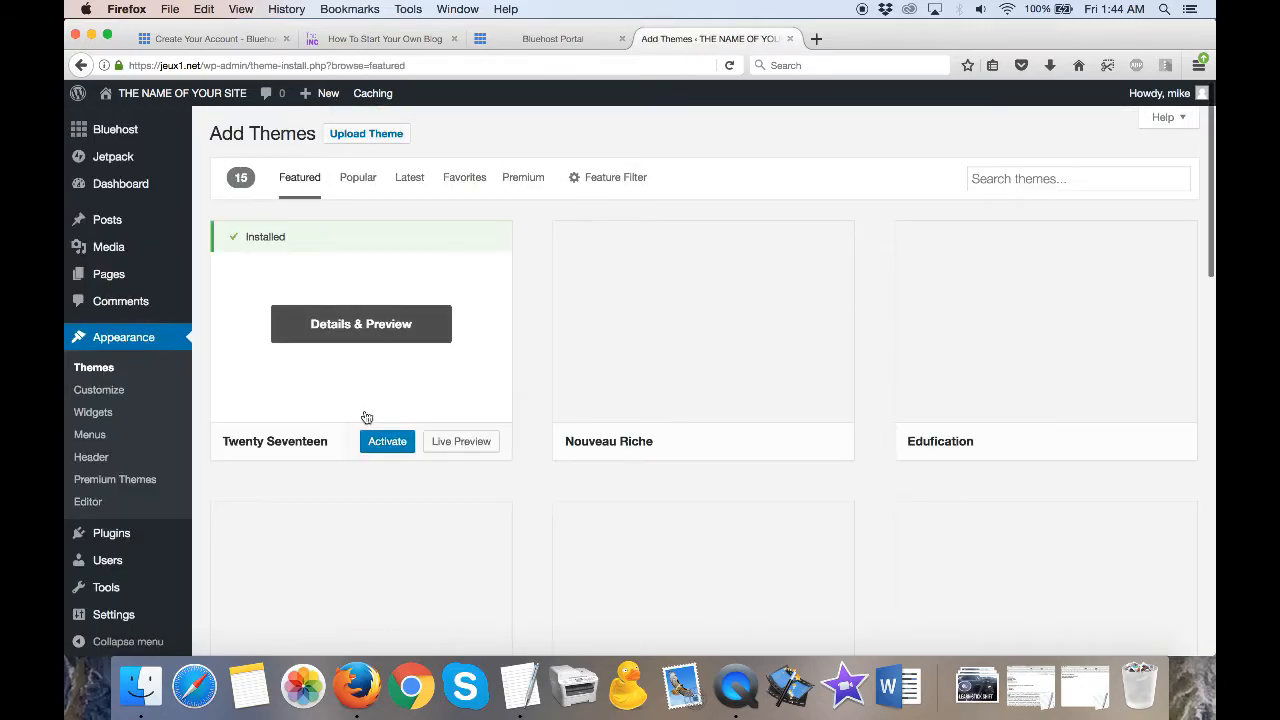
pyautogui.click(1068, 180)
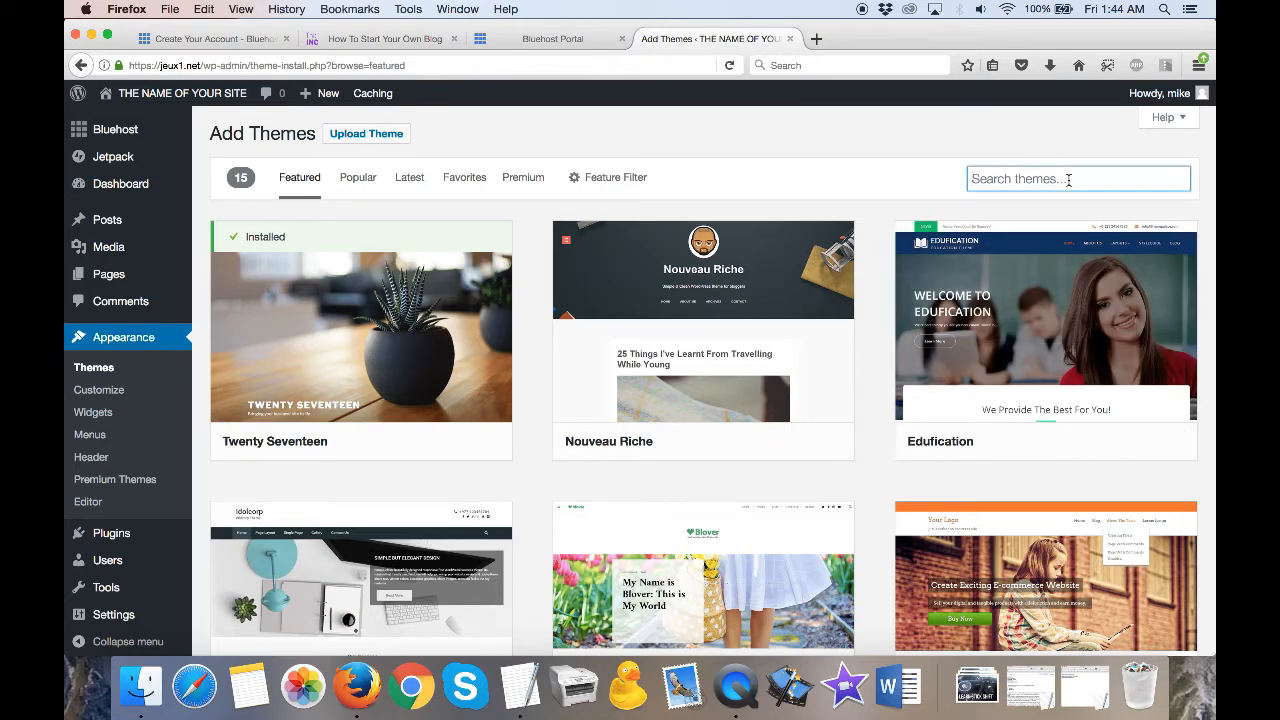
pyautogui.write('MAGA')
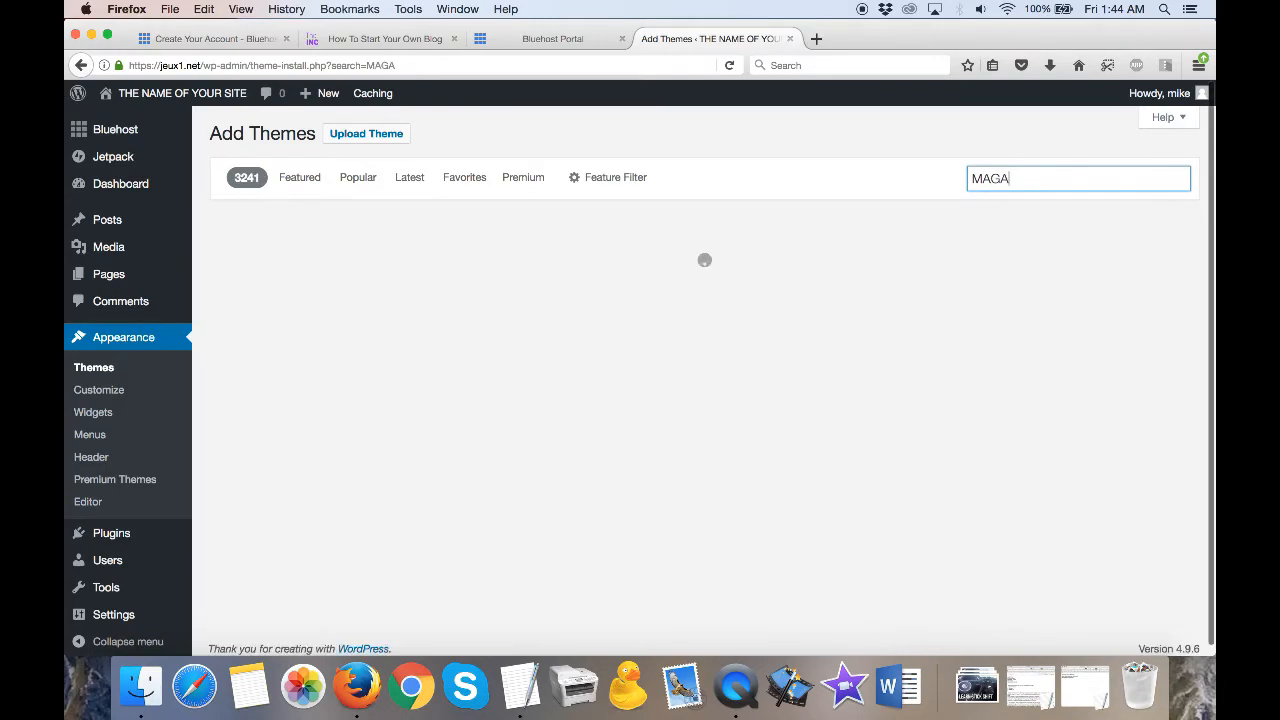
pyautogui.write('ZINE')
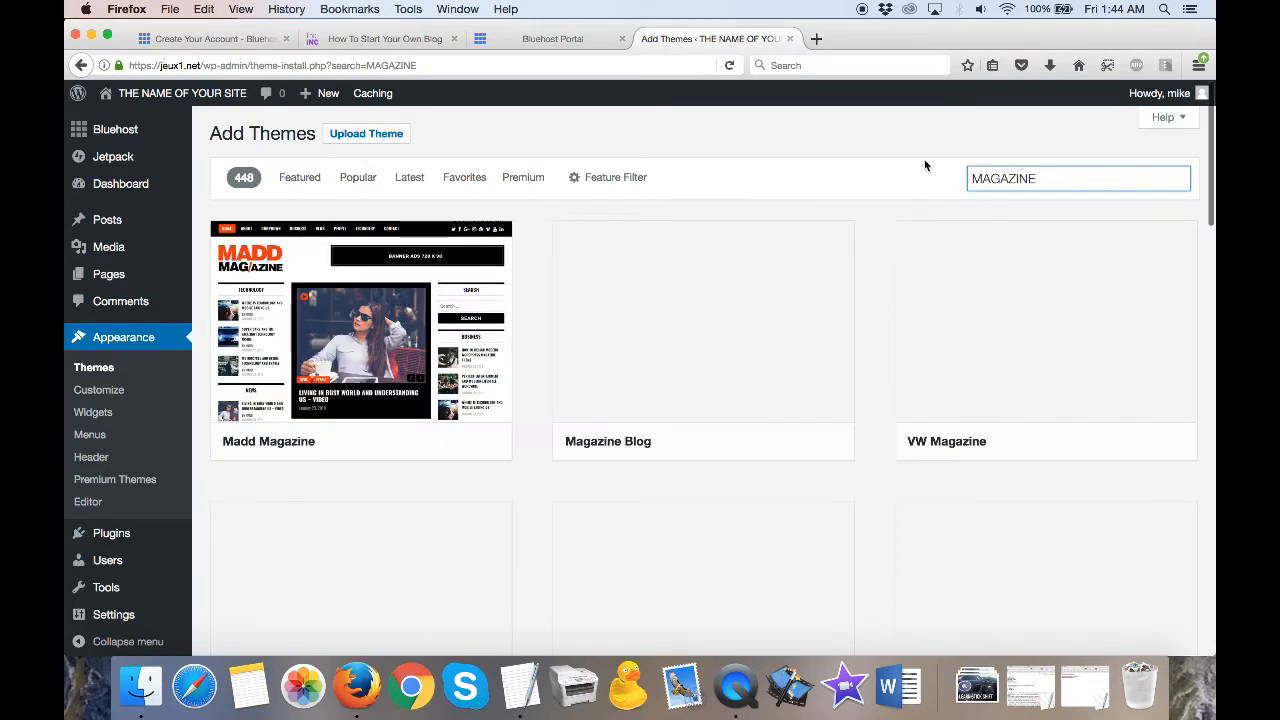
# - Examine the feature filter's subject, feature and layout options, and close the filter without applying any
pyautogui.click(602, 174)
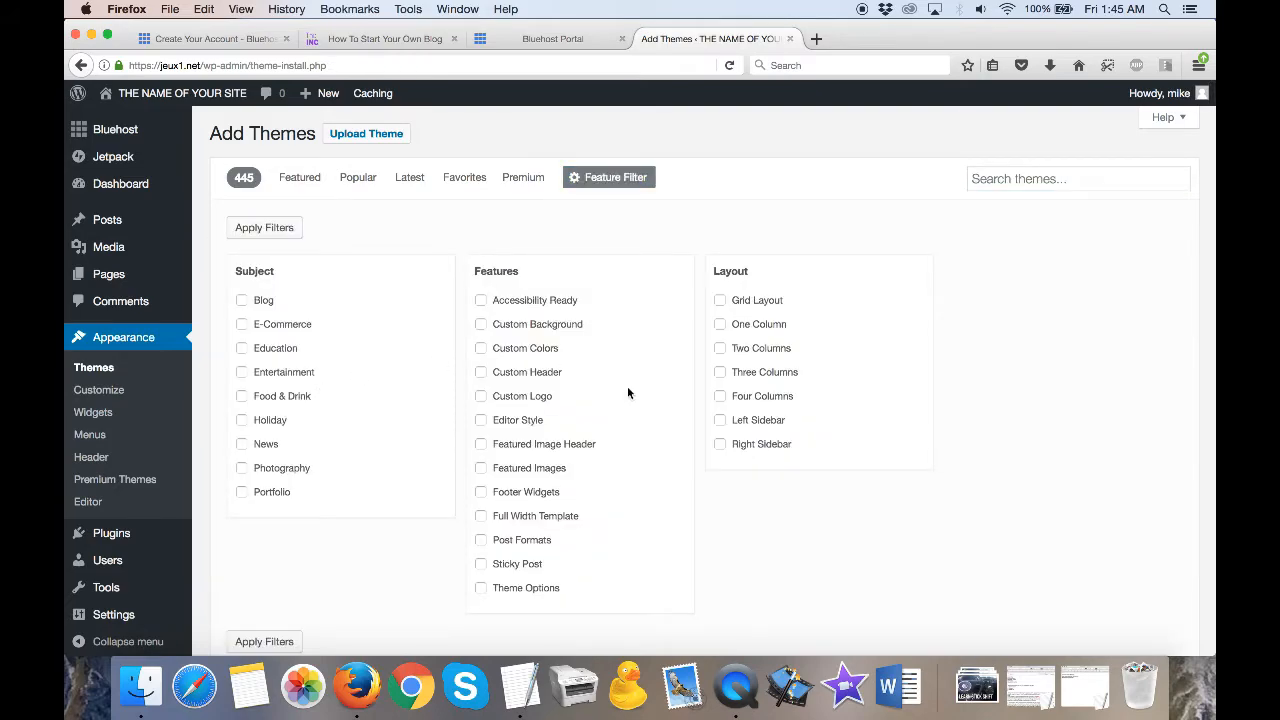
pyautogui.scroll(-3, 643, 412)
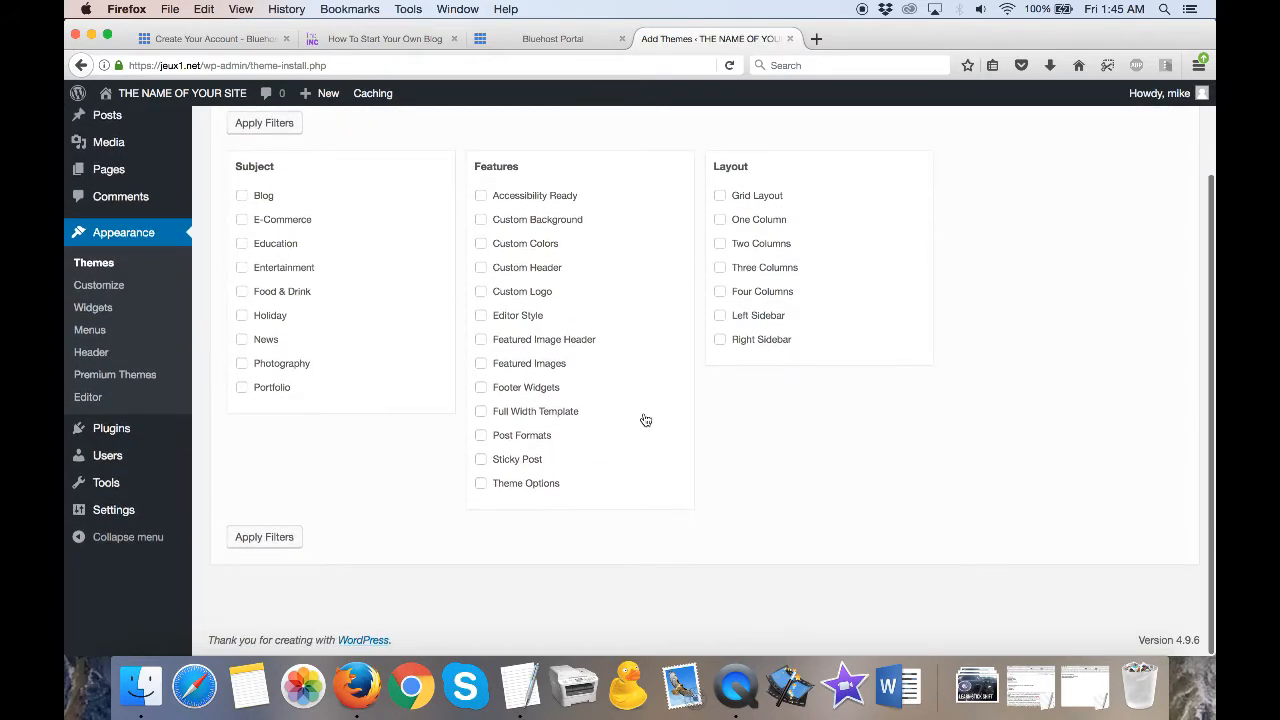
pyautogui.scroll(3, 645, 420)
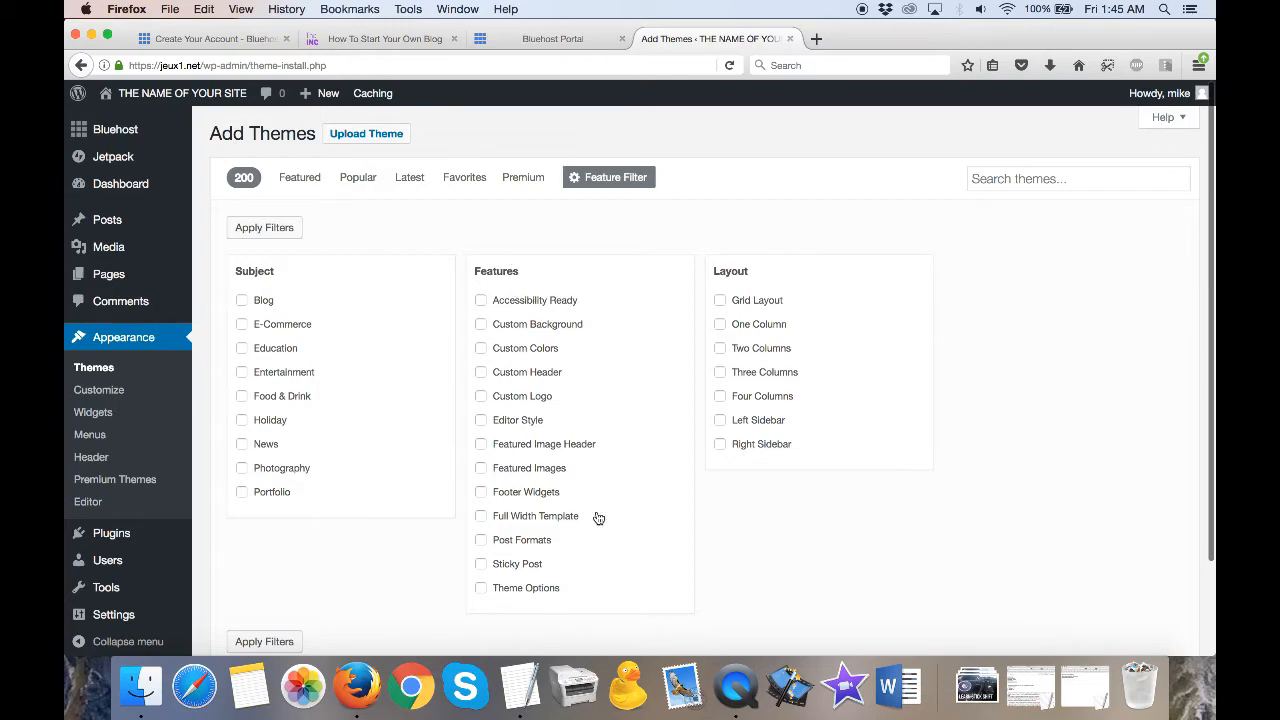
pyautogui.scroll(-3, 595, 515)
pyautogui.scroll(3, 268, 263)
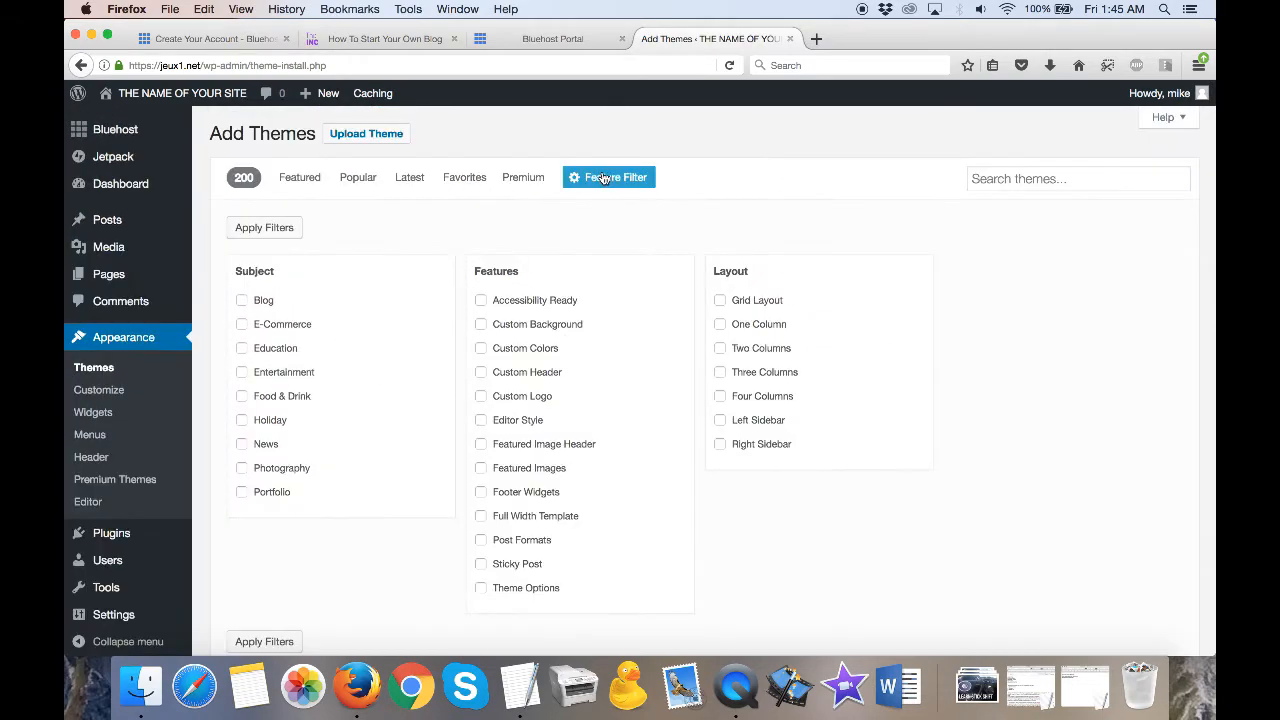
pyautogui.click(590, 177)
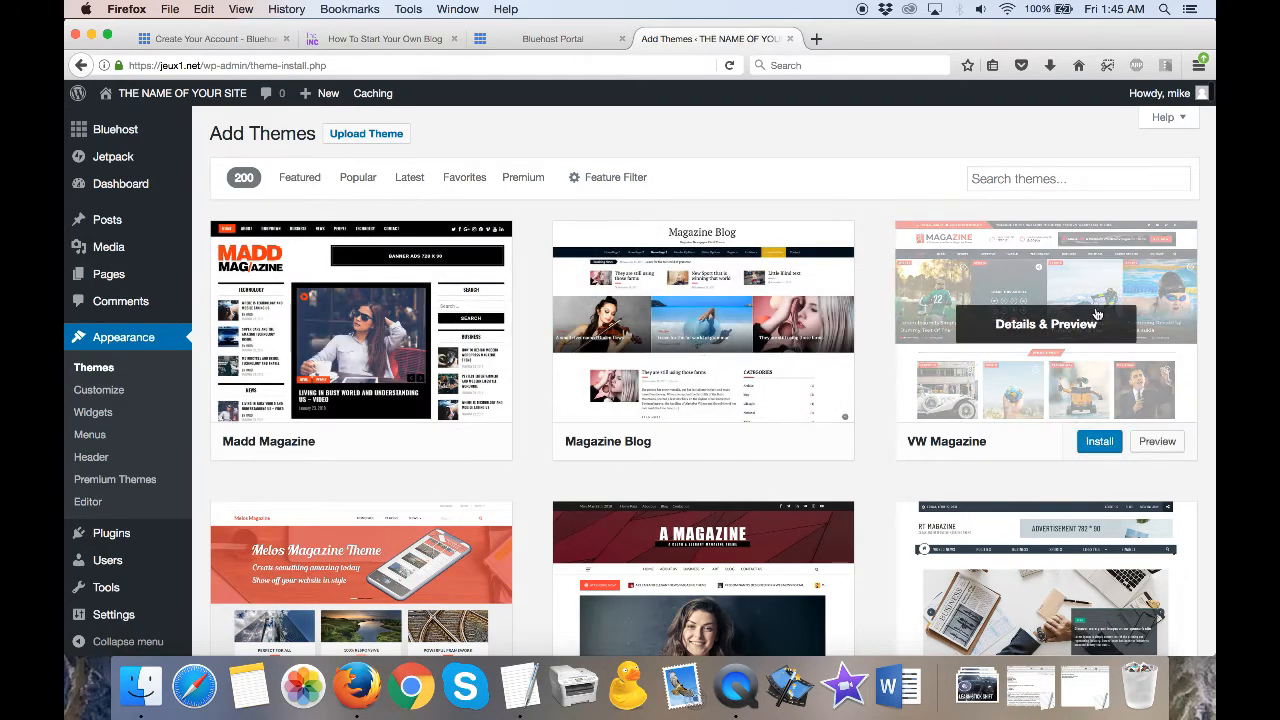
# - Browse the previews of the magazine themes in the search results to compare their layouts
pyautogui.scroll(-3, 708, 585)
pyautogui.scroll(-5, 708, 585)
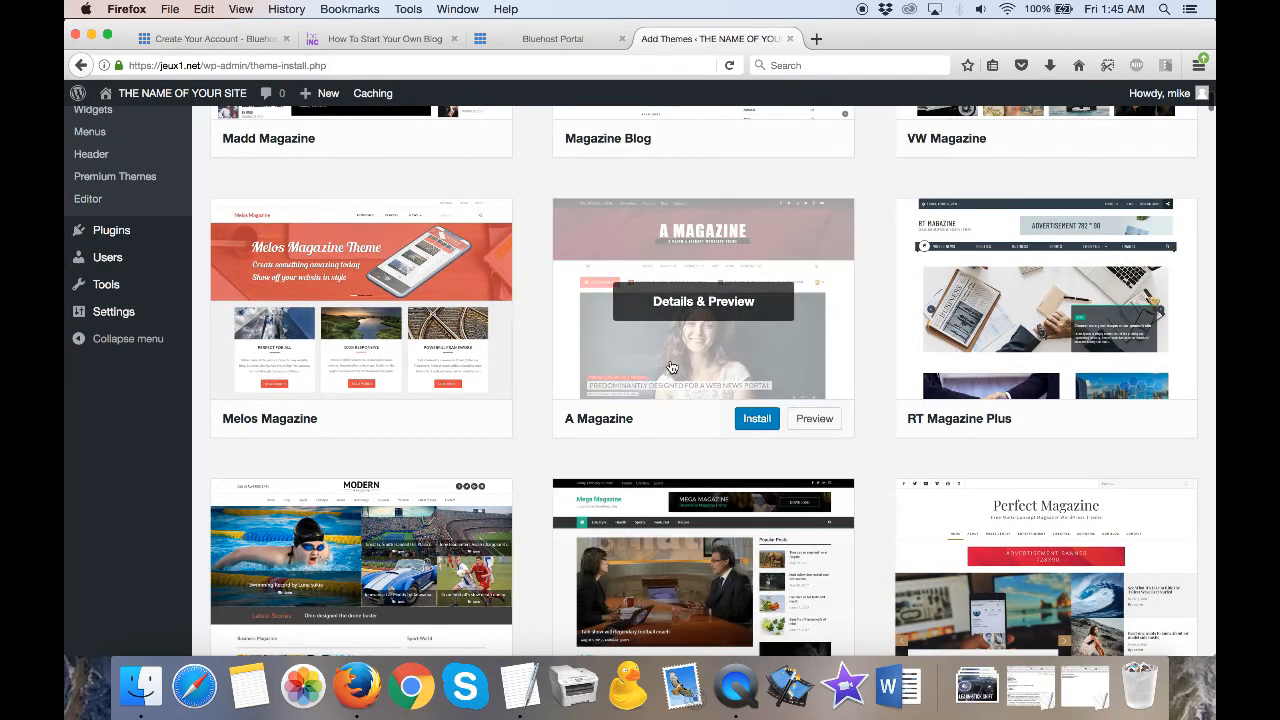
pyautogui.scroll(5, 672, 397)
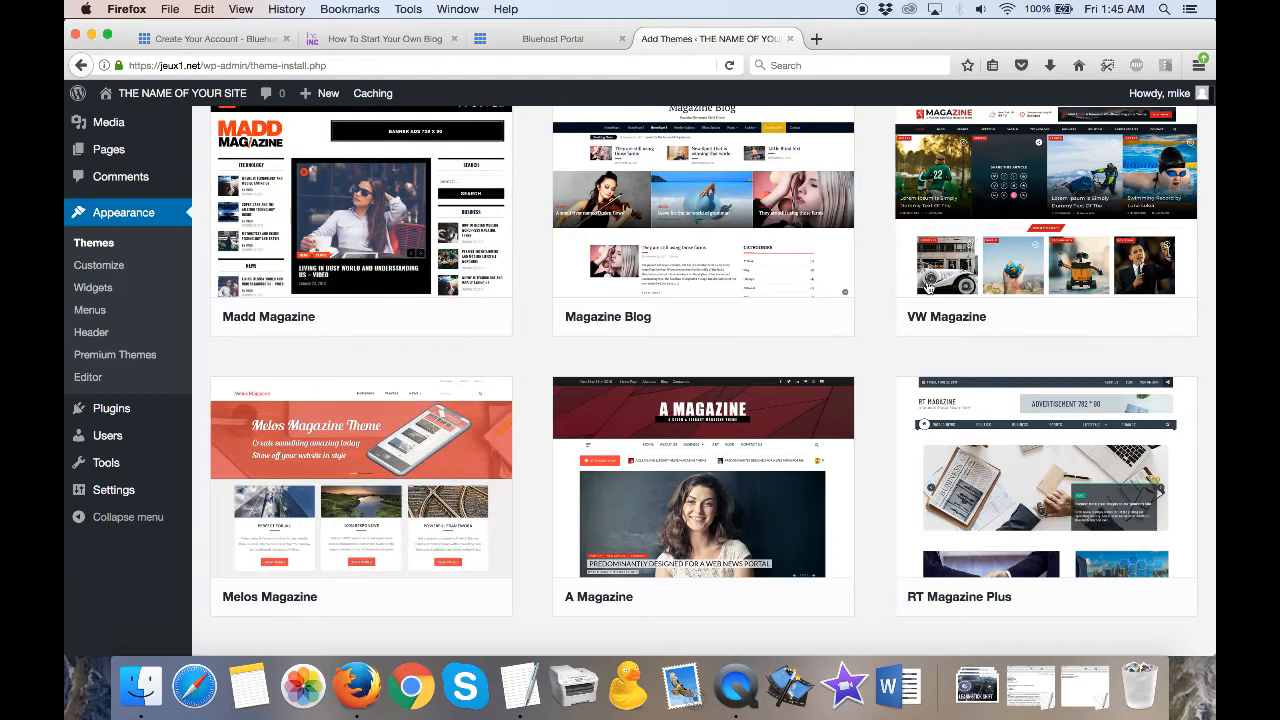
pyautogui.scroll(-8, 904, 458)
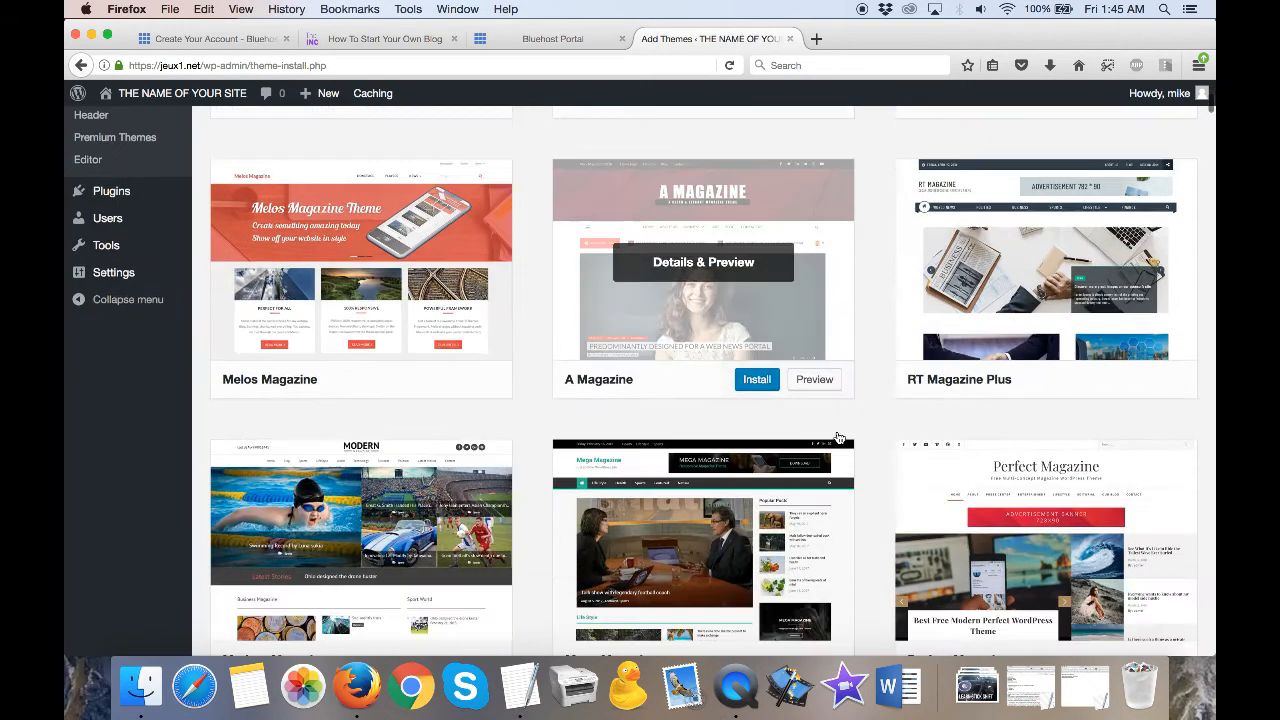
pyautogui.scroll(-5, 837, 437)
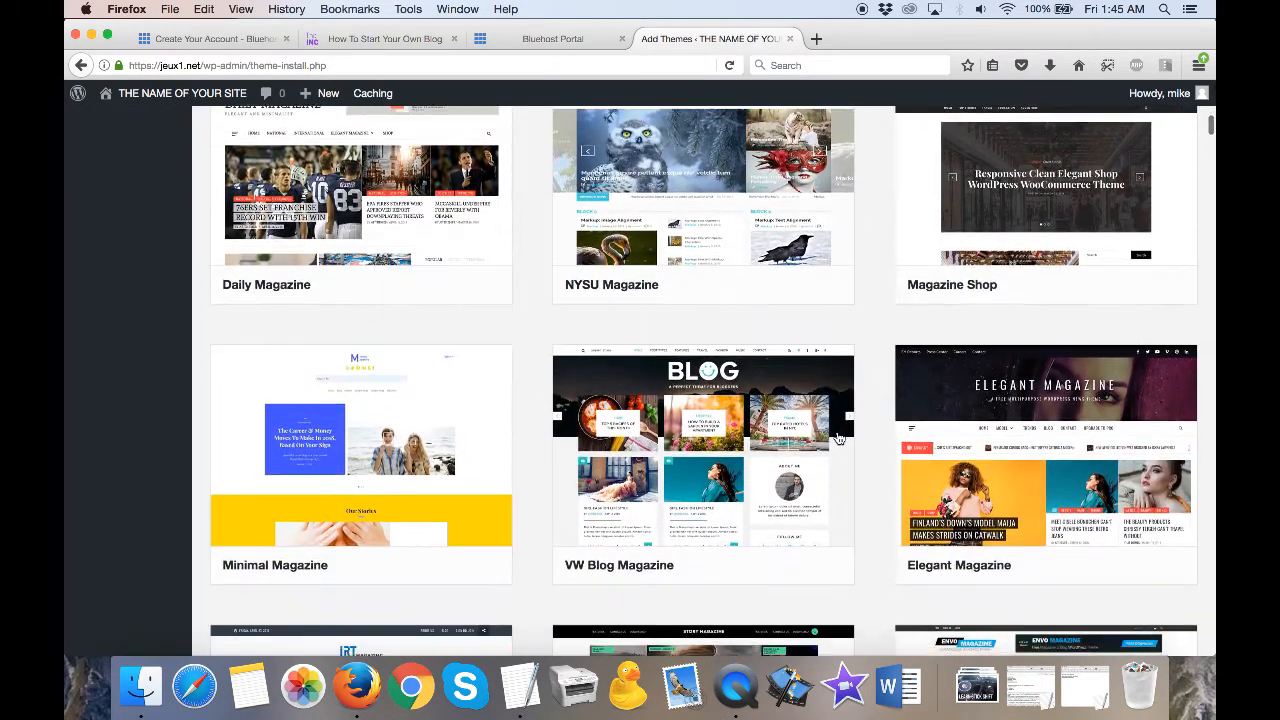
pyautogui.scroll(-6, 838, 438)
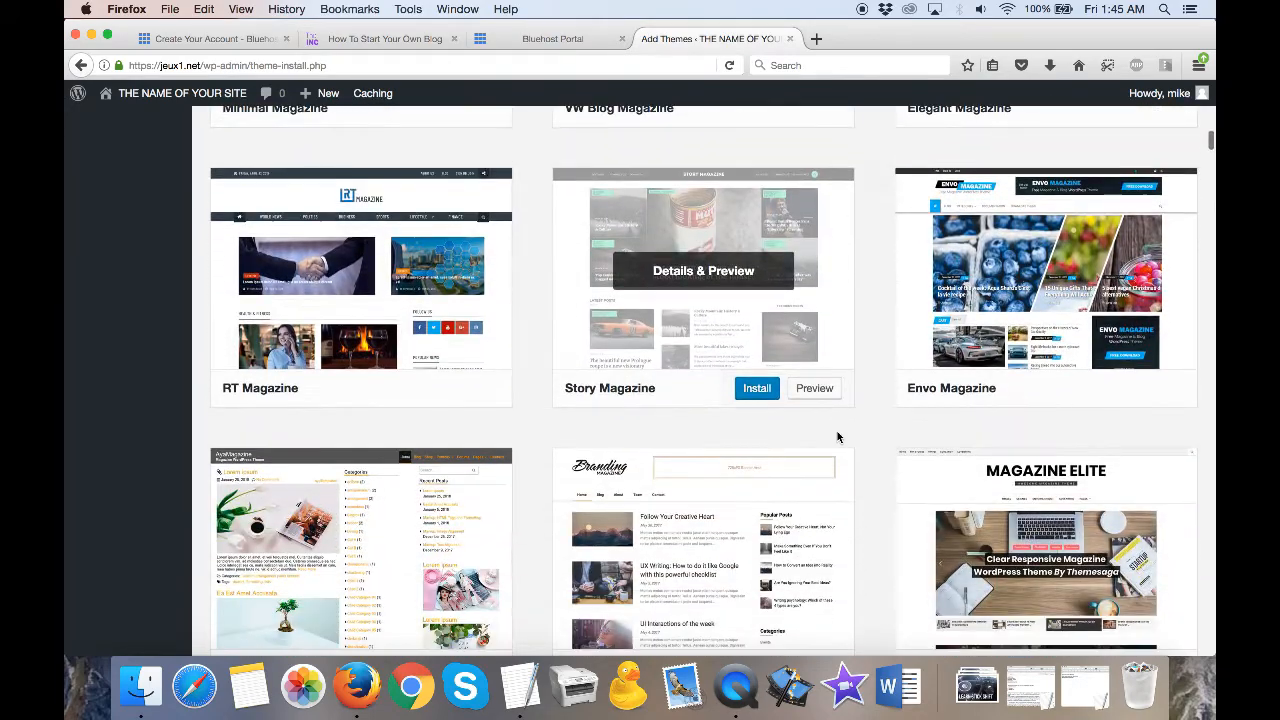
pyautogui.scroll(-1, 839, 438)
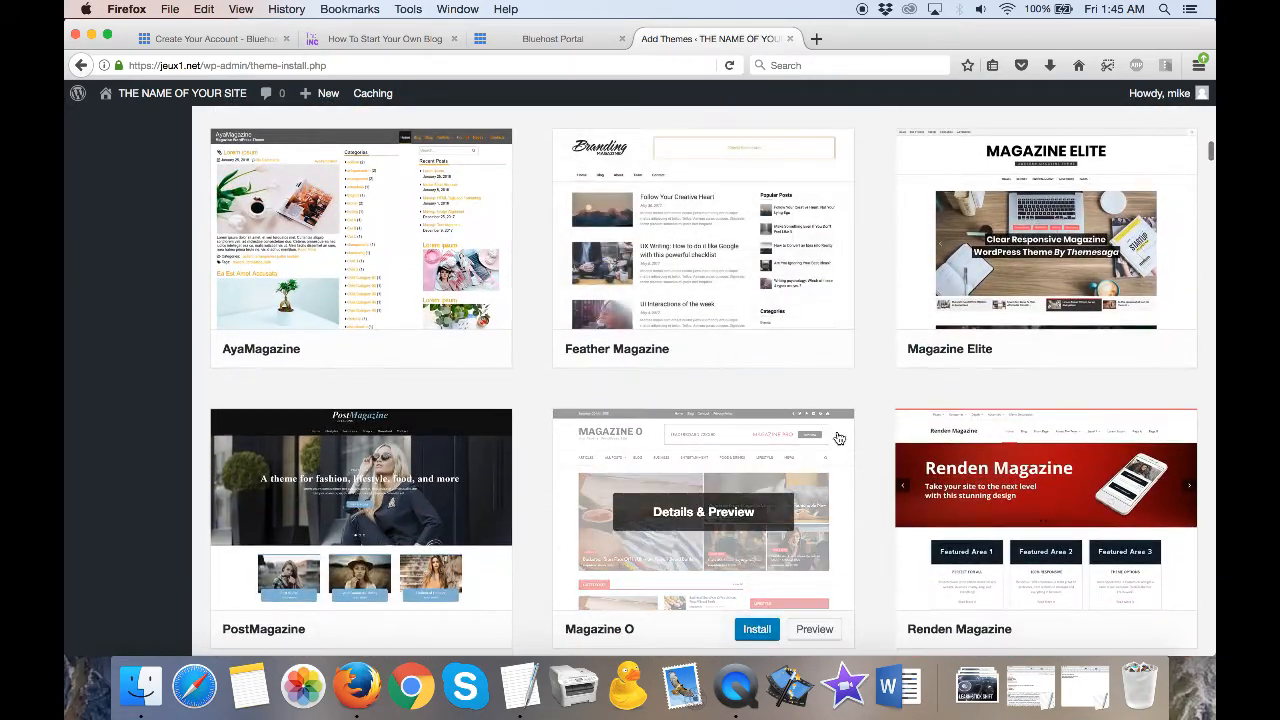
# - Install the Madd Magazine theme from the search results
pyautogui.scroll(15, 838, 438)
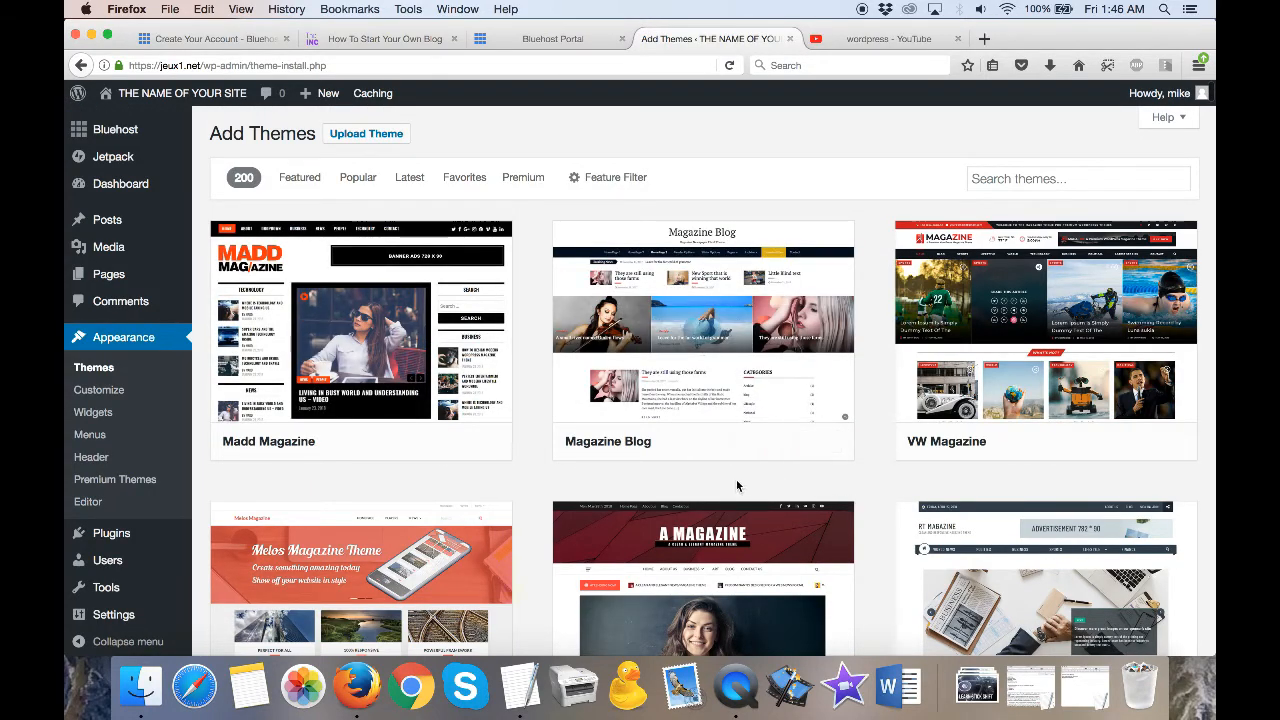
pyautogui.moveTo(411, 447)
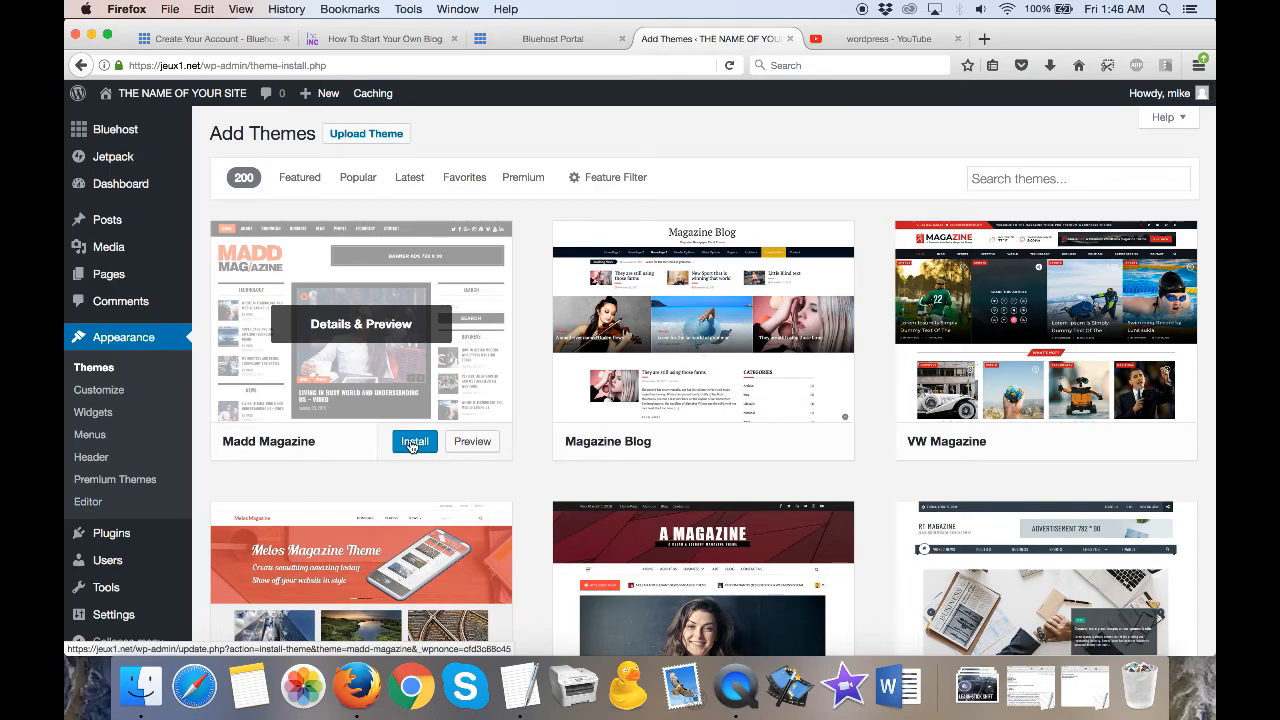
pyautogui.click(411, 443)
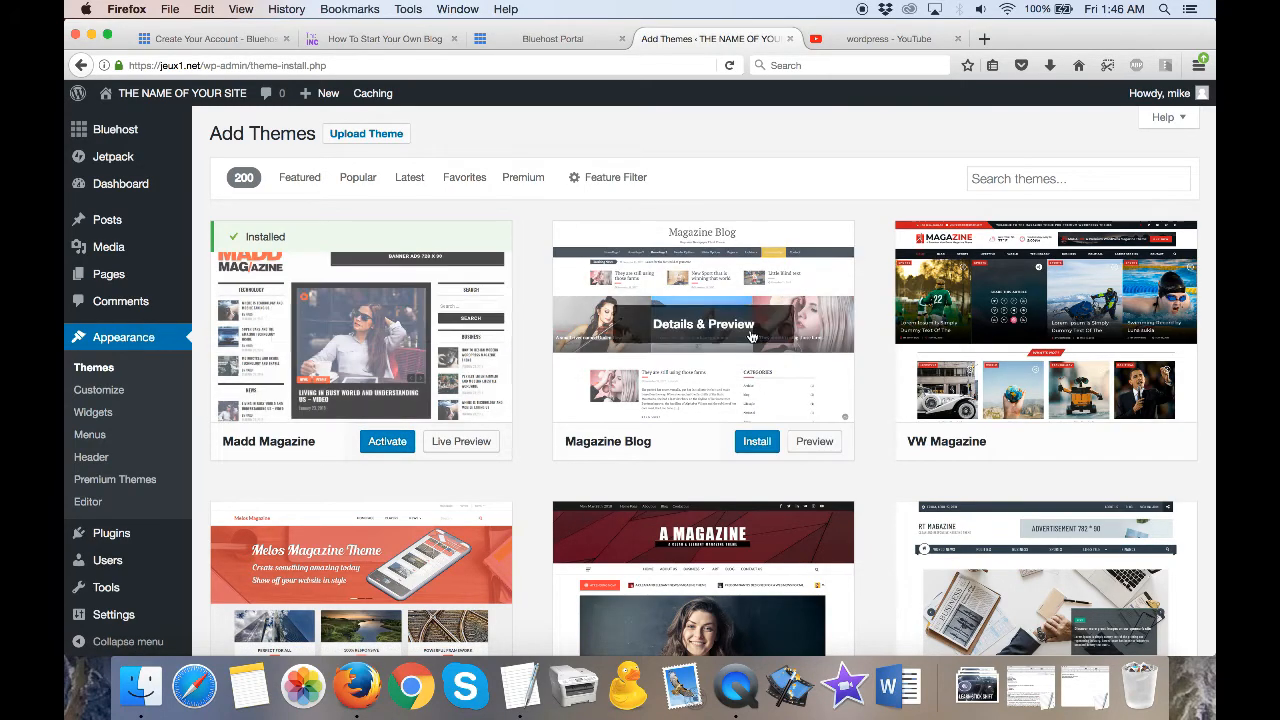
pyautogui.scroll(-3, 820, 304)
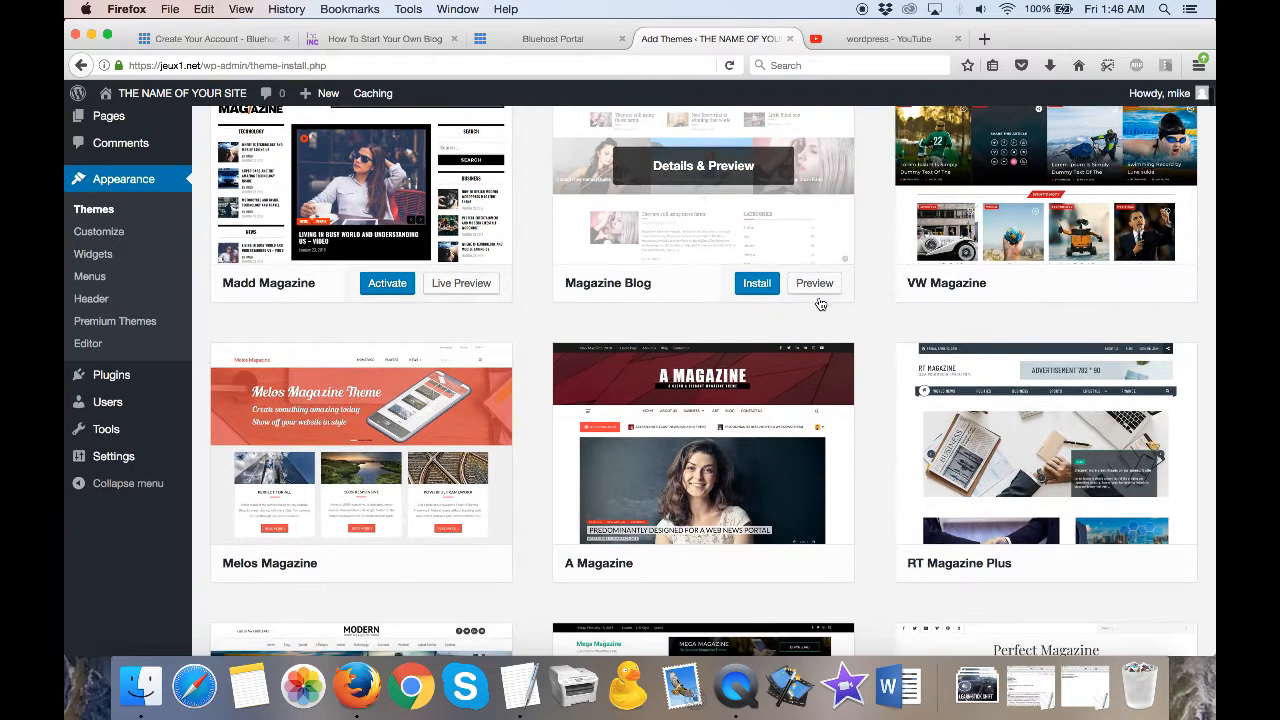
pyautogui.scroll(3, 820, 304)
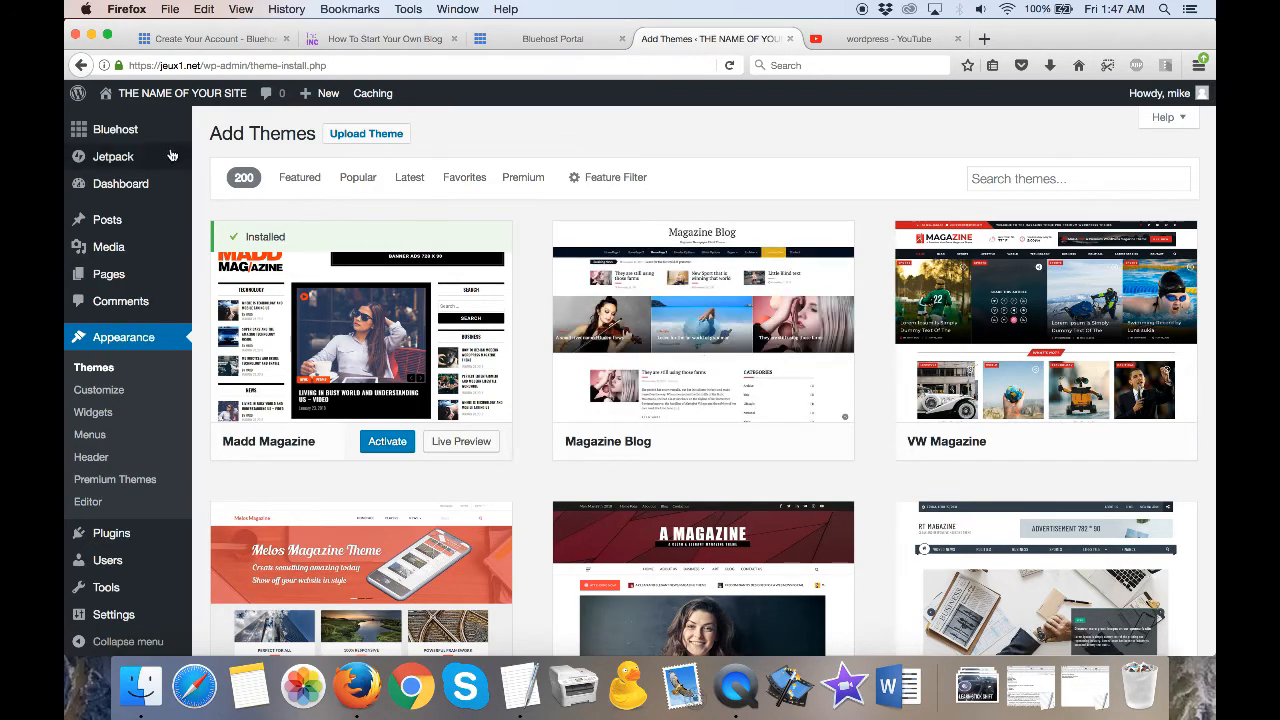
pyautogui.moveTo(146, 132)
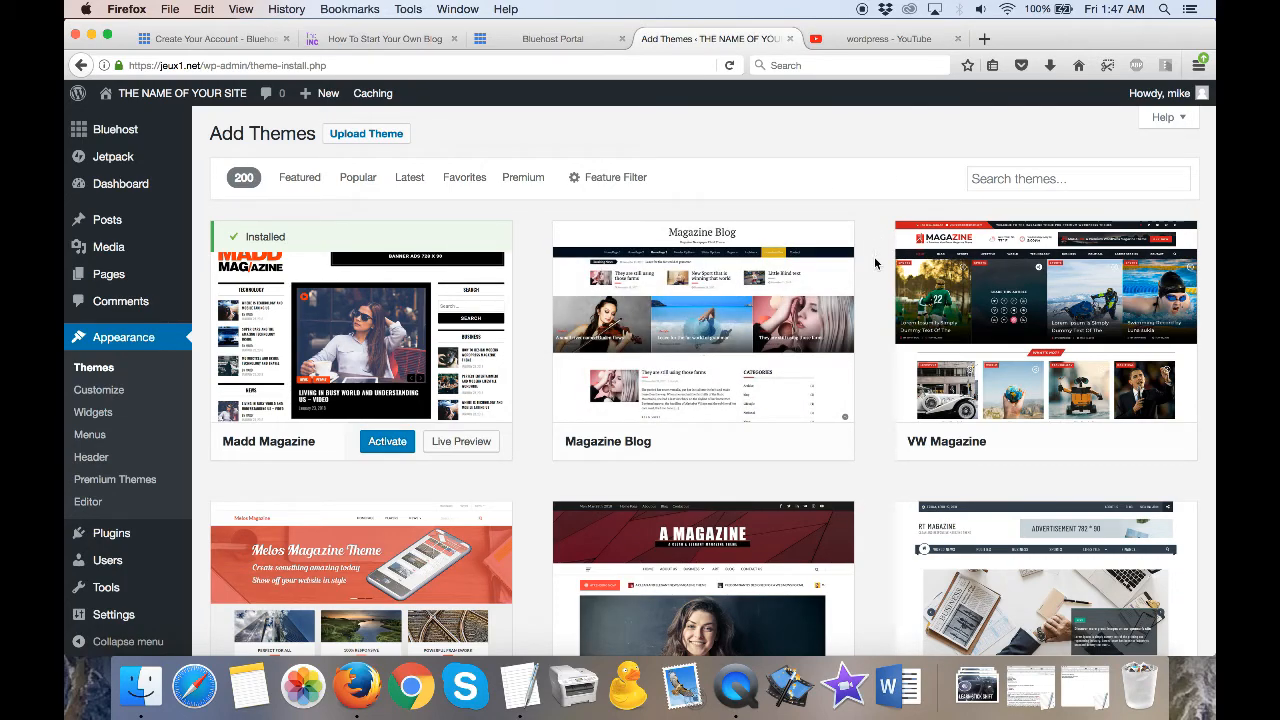
pyautogui.scroll(-5, 873, 284)
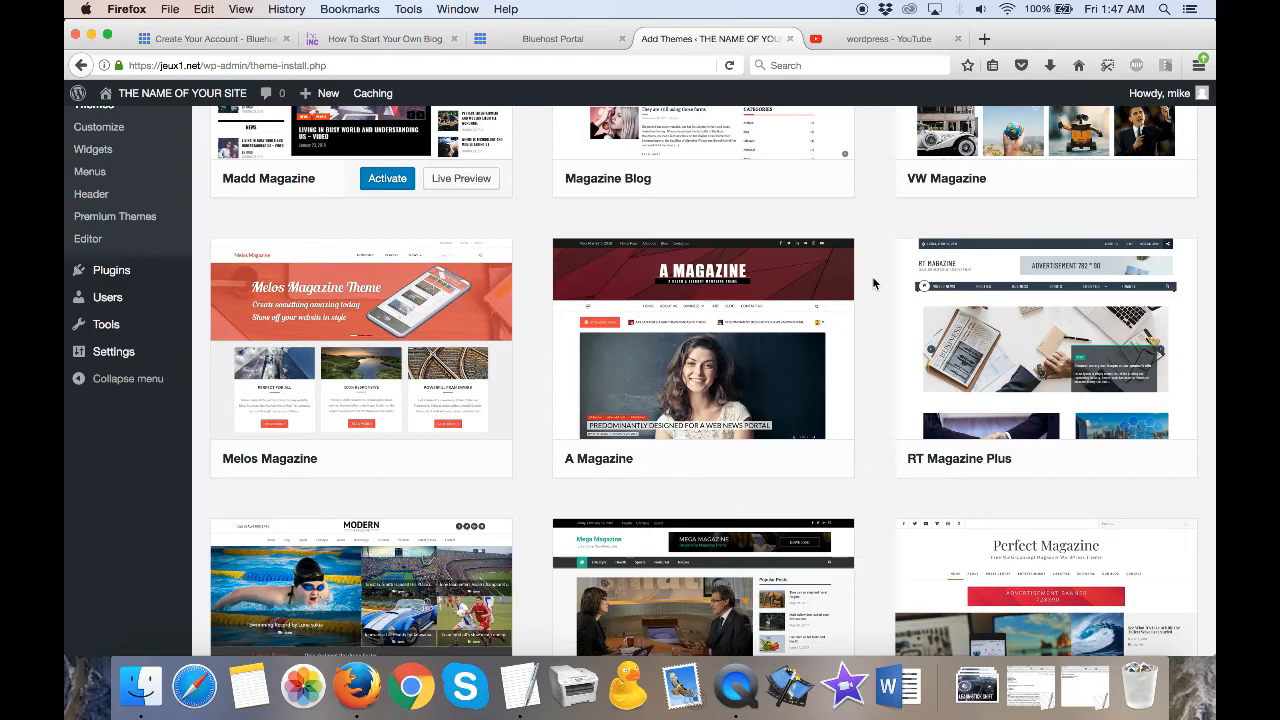
pyautogui.scroll(-2, 873, 283)
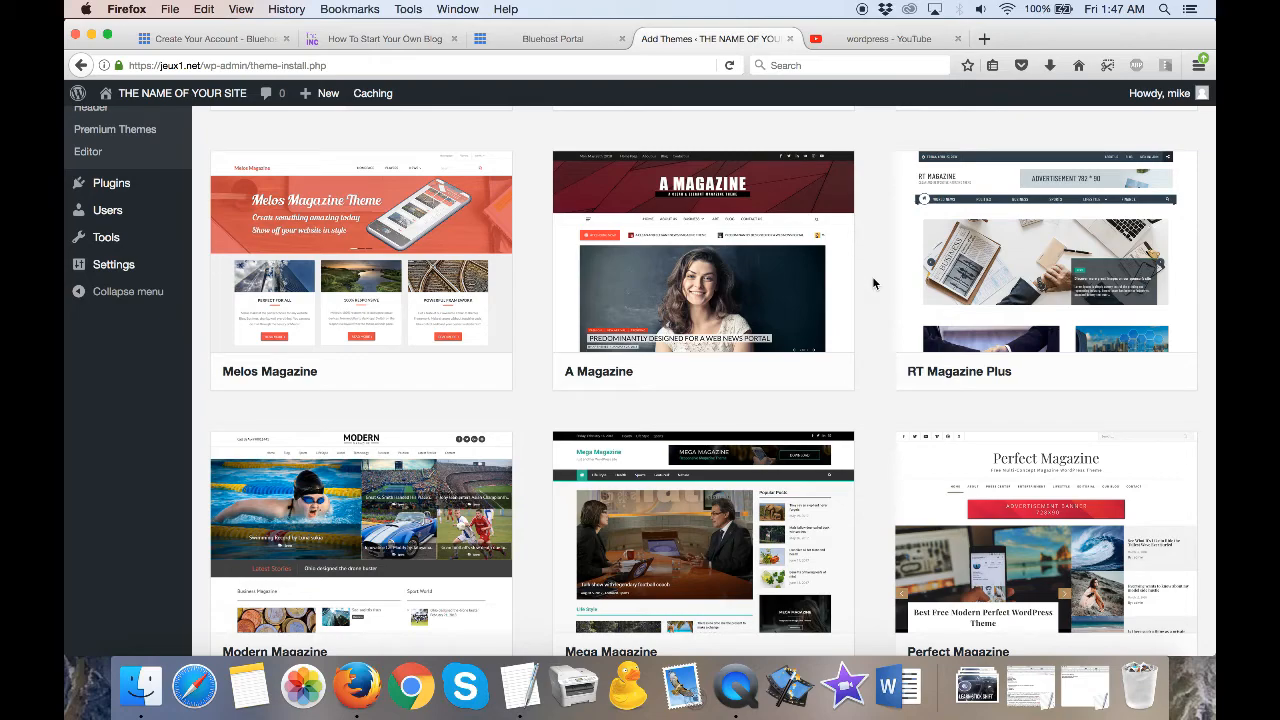
pyautogui.scroll(8, 872, 283)
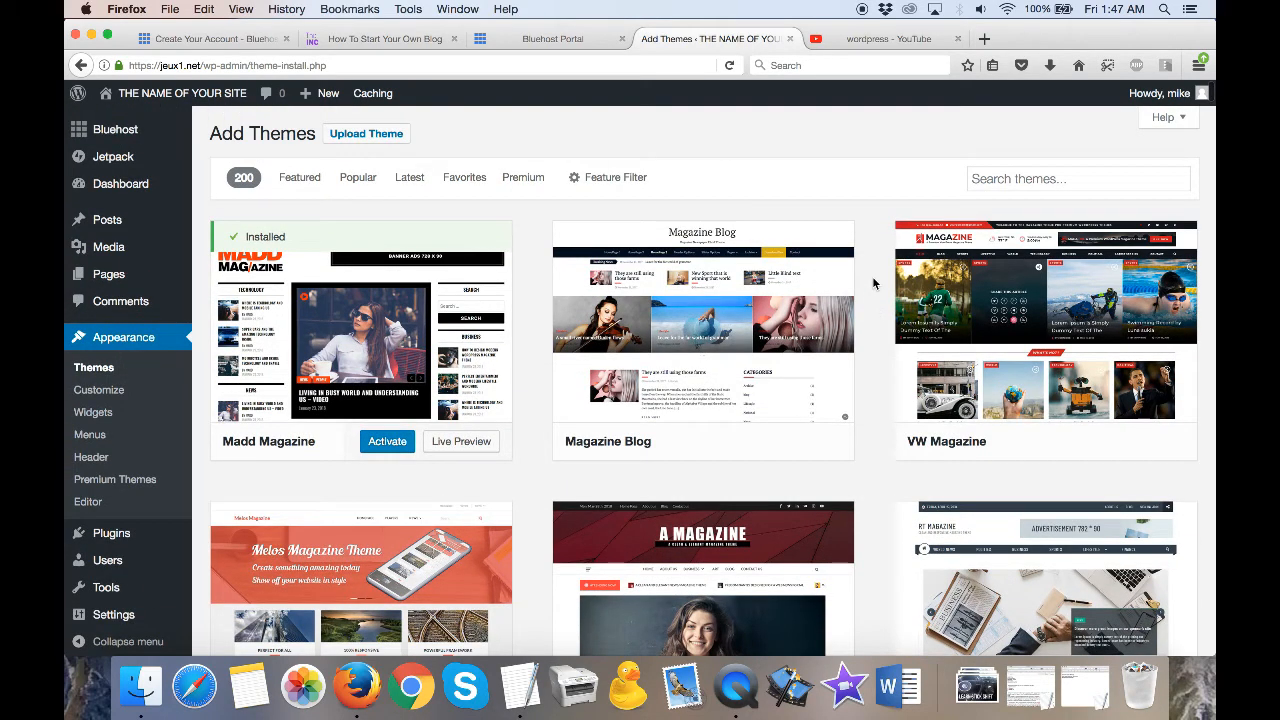